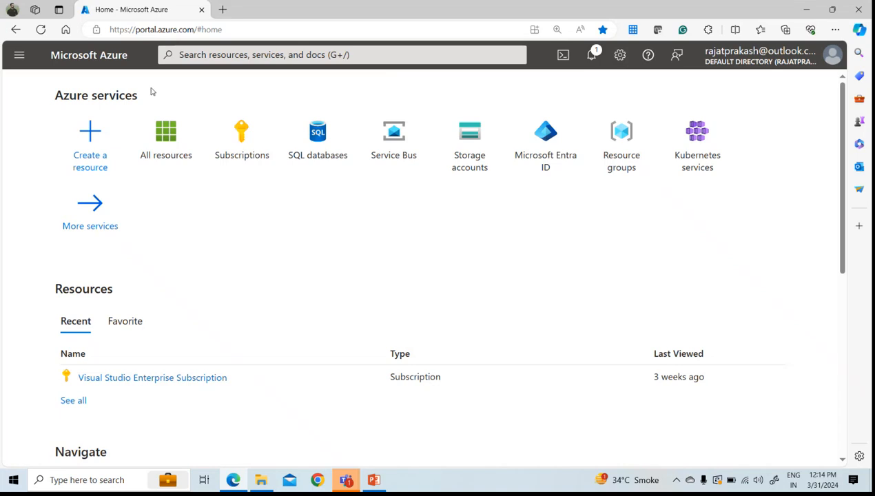
pyautogui.click(234, 28)
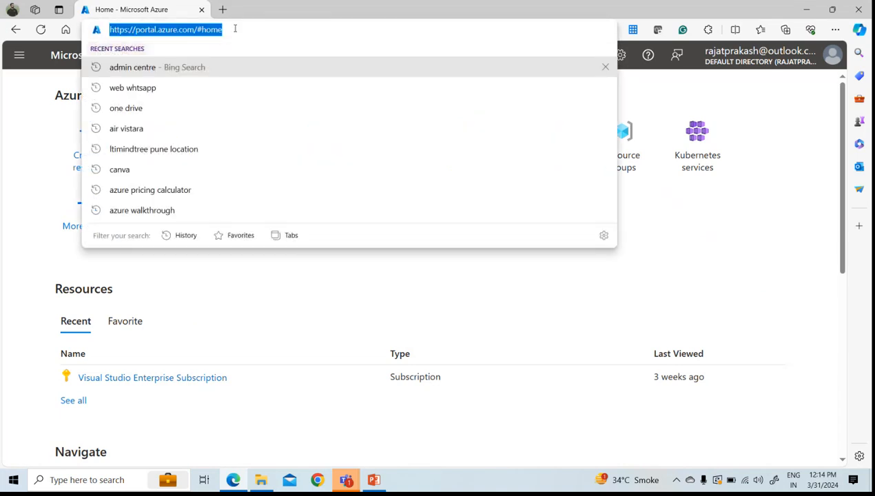
pyautogui.click(293, 30)
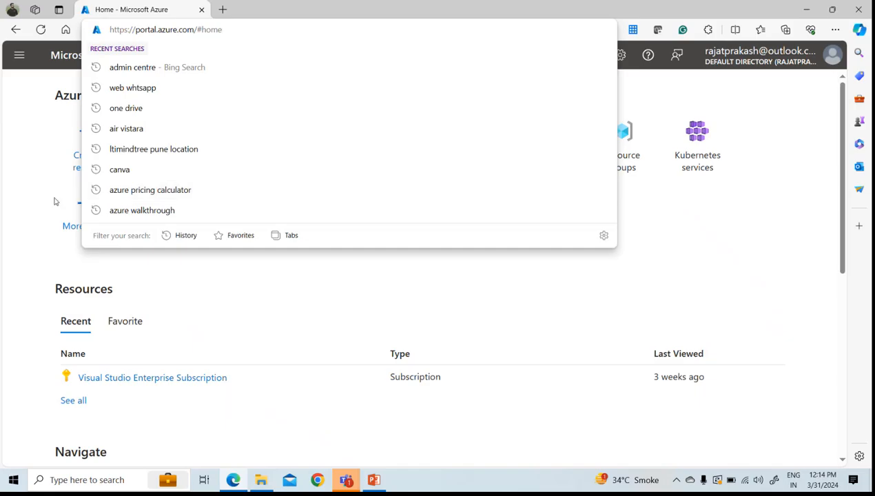
pyautogui.click(56, 202)
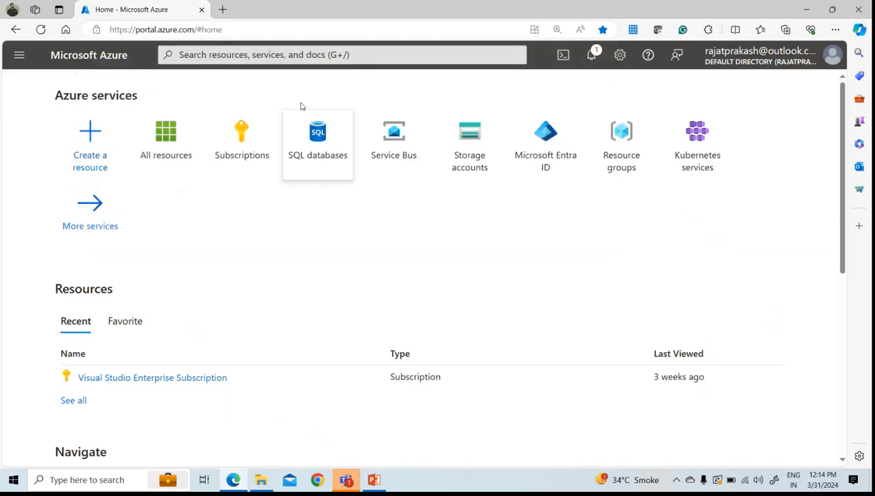
pyautogui.moveTo(392, 176)
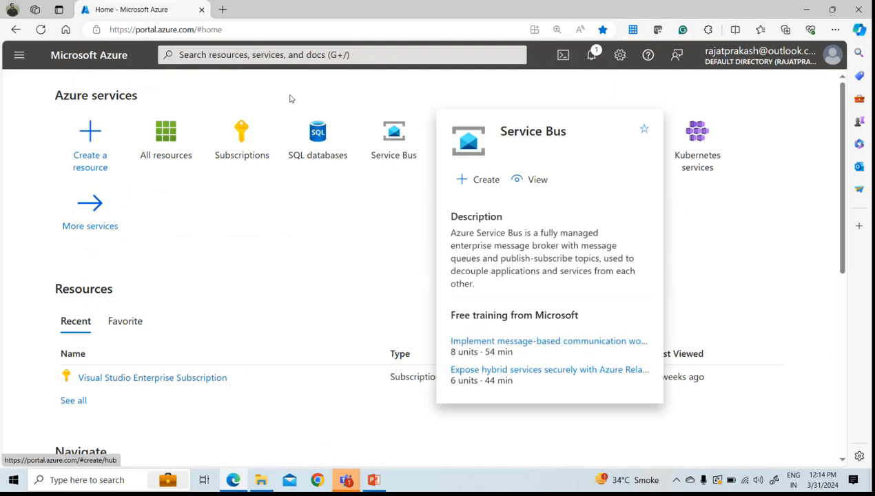
pyautogui.click(280, 55)
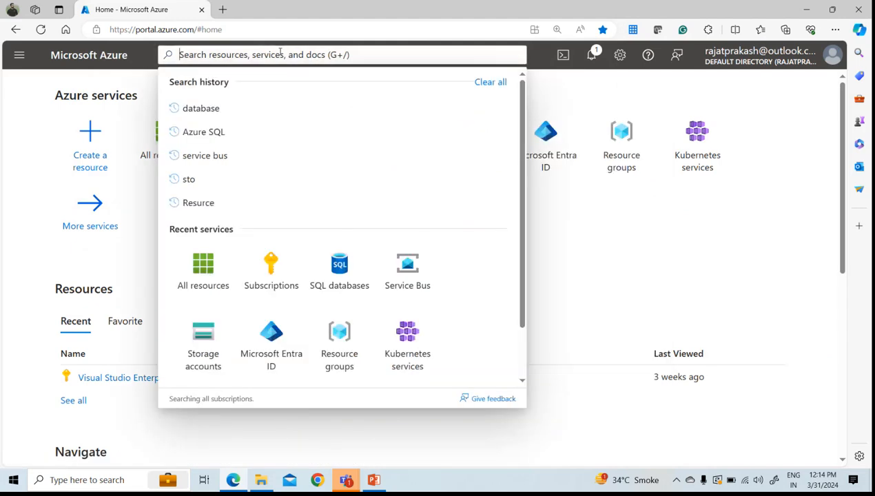
pyautogui.click(644, 237)
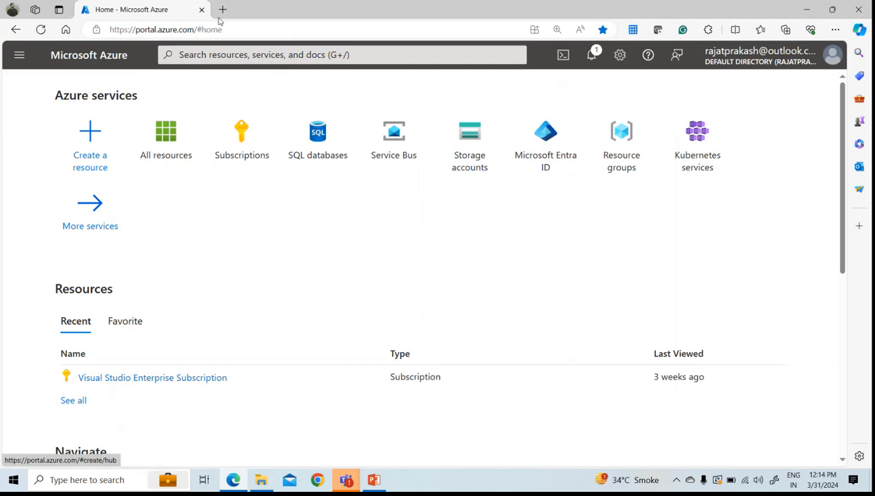
# - Open the Subscriptions service from the portal home to view the account's subscriptions
pyautogui.click(242, 141)
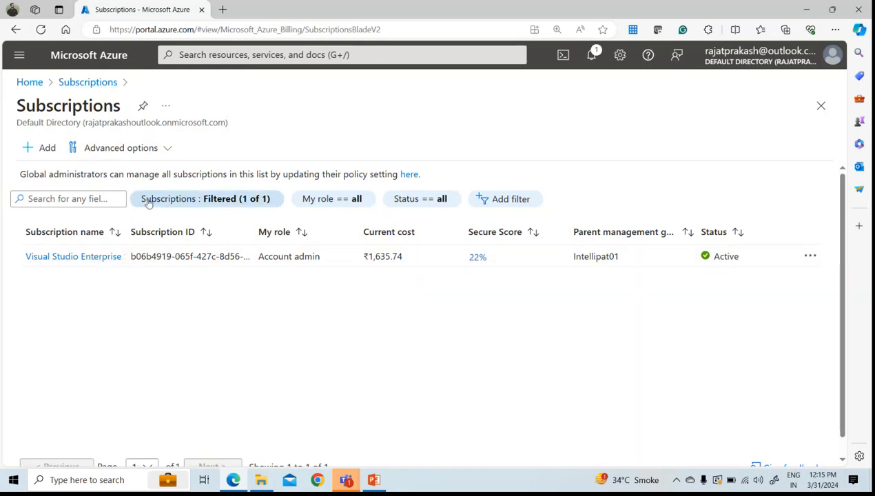
# - Search the web for "azure subscription" and open the Create Your Azure Free Account page from the results
pyautogui.click(221, 28)
pyautogui.write('azur')
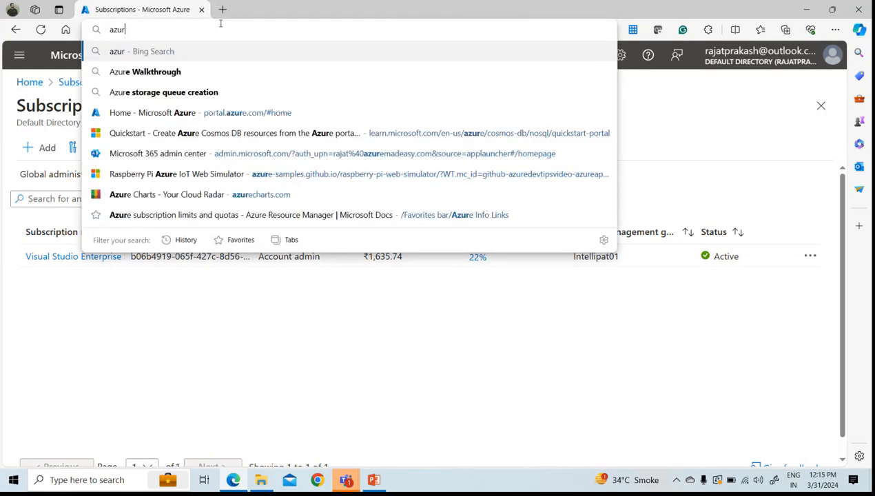
pyautogui.write('e subscription')
pyautogui.press('Return')
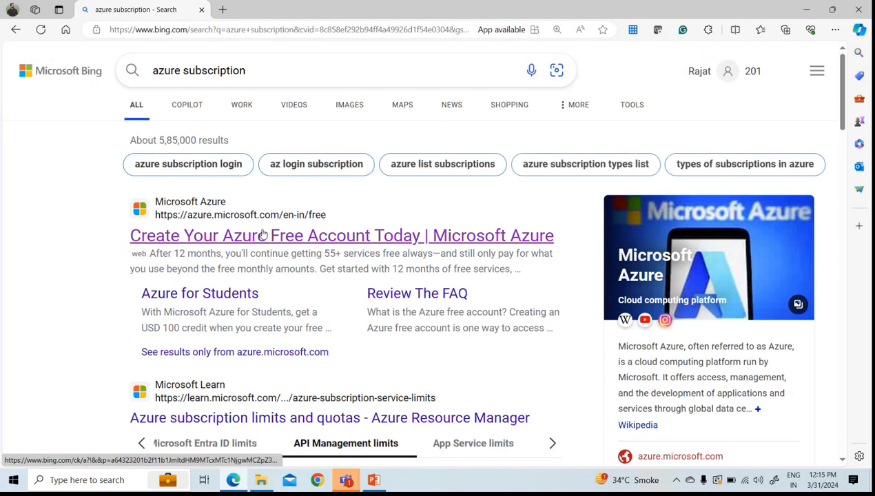
pyautogui.click(261, 235)
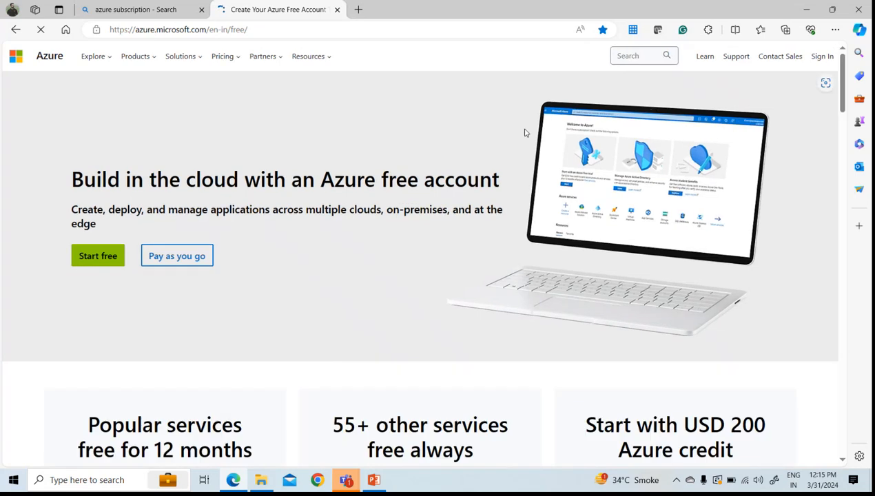
# - Examine the Azure free account page for its free services, credit offer and sign-up options
pyautogui.scroll(-8, 540, 234)
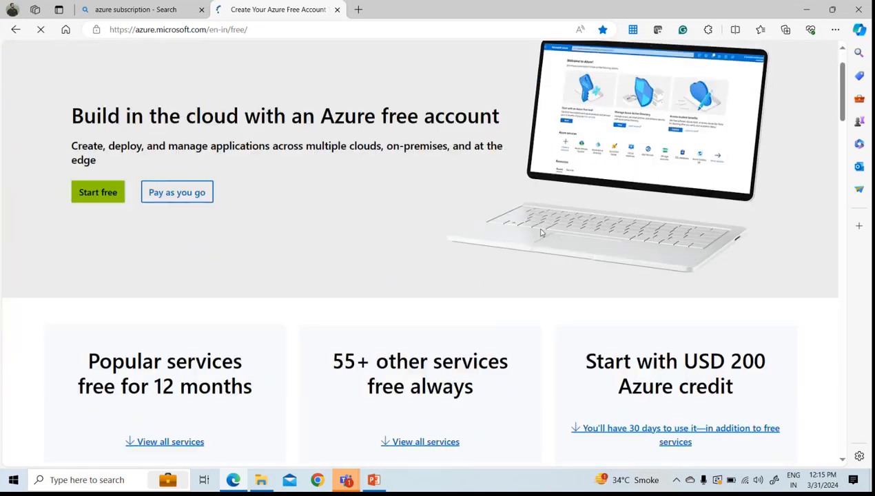
pyautogui.scroll(-15, 541, 237)
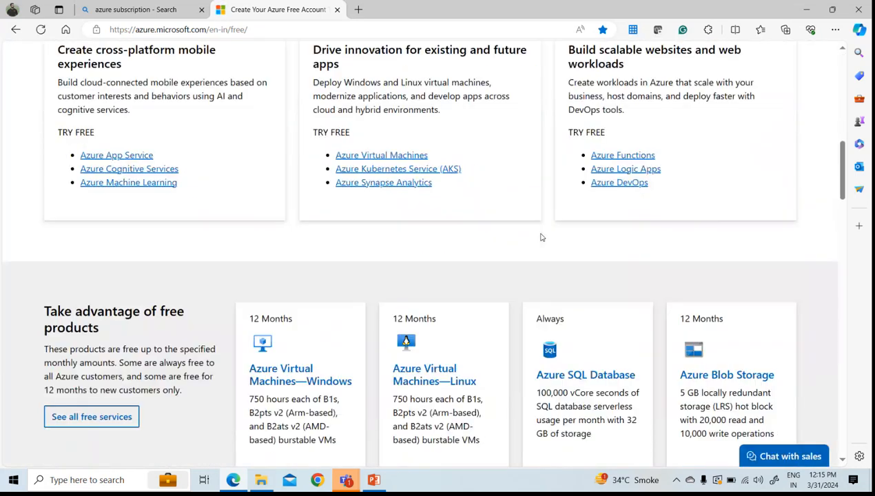
pyautogui.scroll(20, 524, 241)
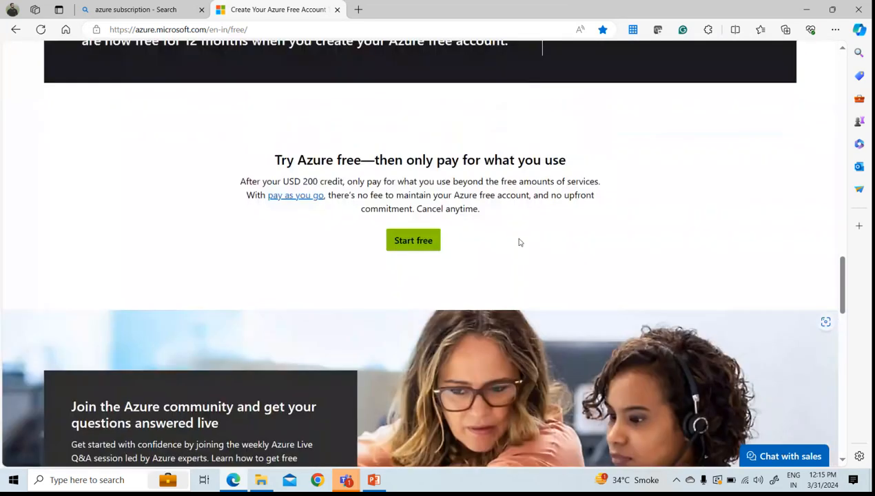
pyautogui.scroll(-4, 294, 199)
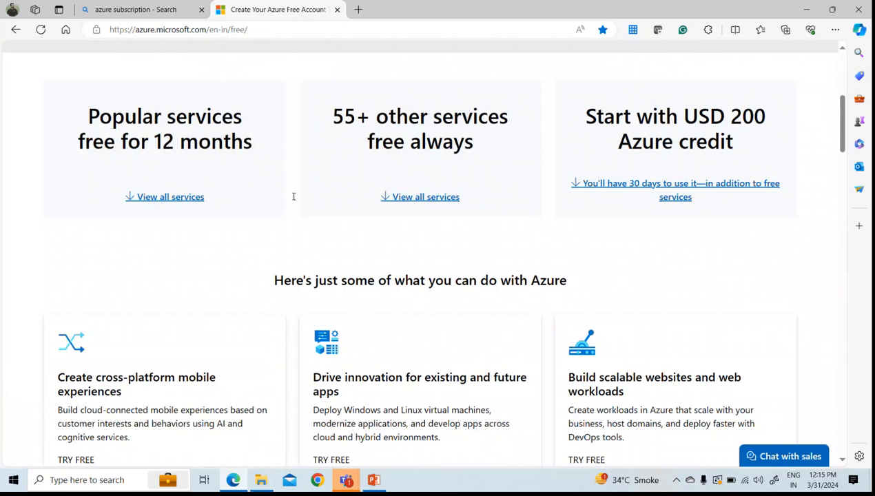
pyautogui.scroll(-4, 296, 200)
pyautogui.scroll(7, 299, 207)
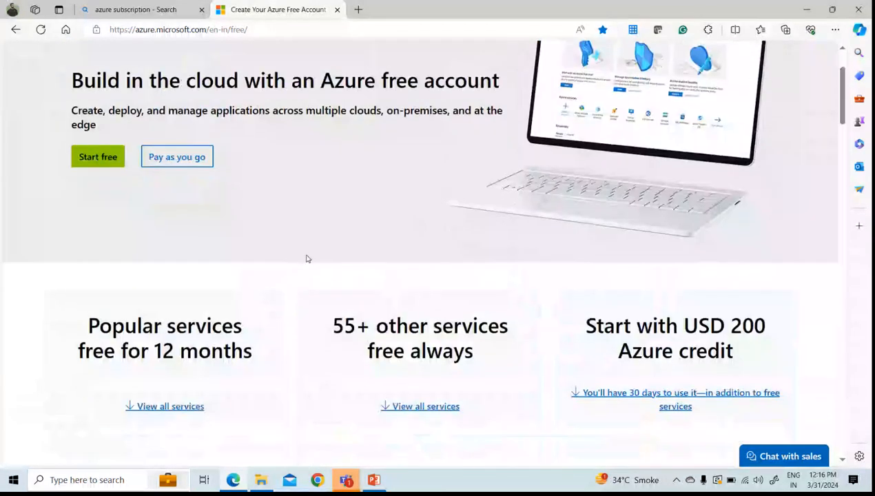
pyautogui.scroll(-2, 529, 228)
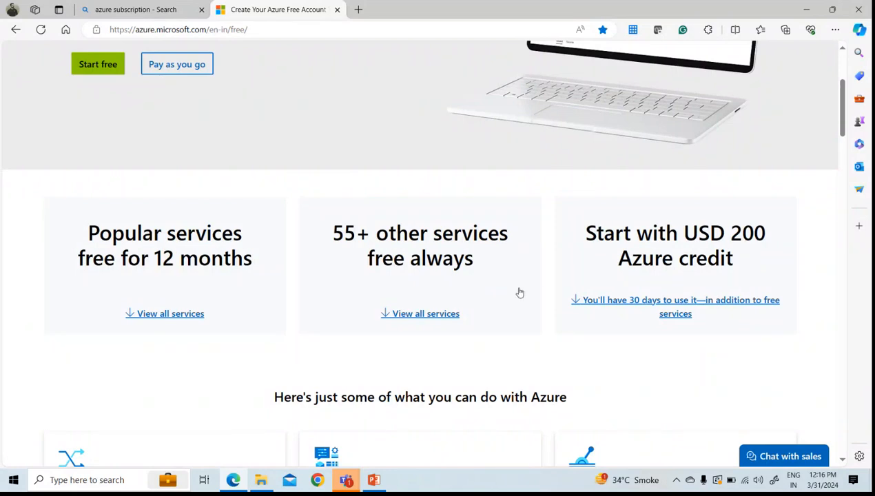
pyautogui.scroll(-20, 520, 293)
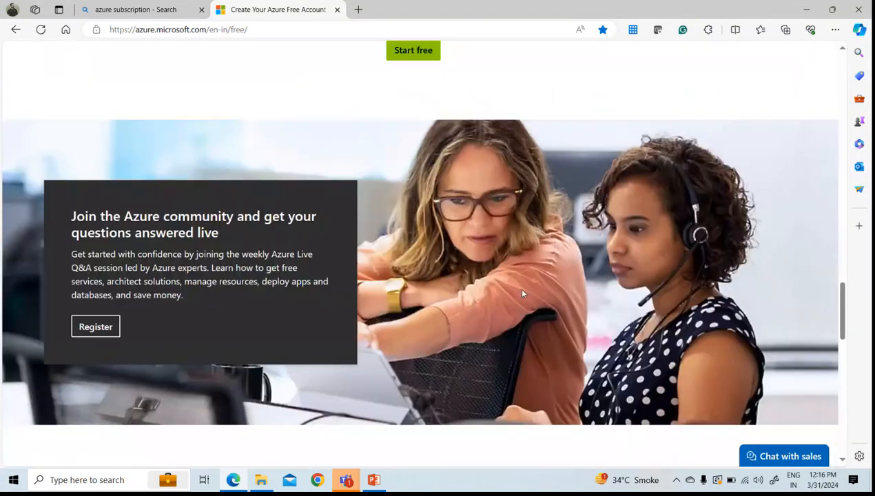
pyautogui.scroll(-4, 522, 293)
pyautogui.scroll(20, 522, 294)
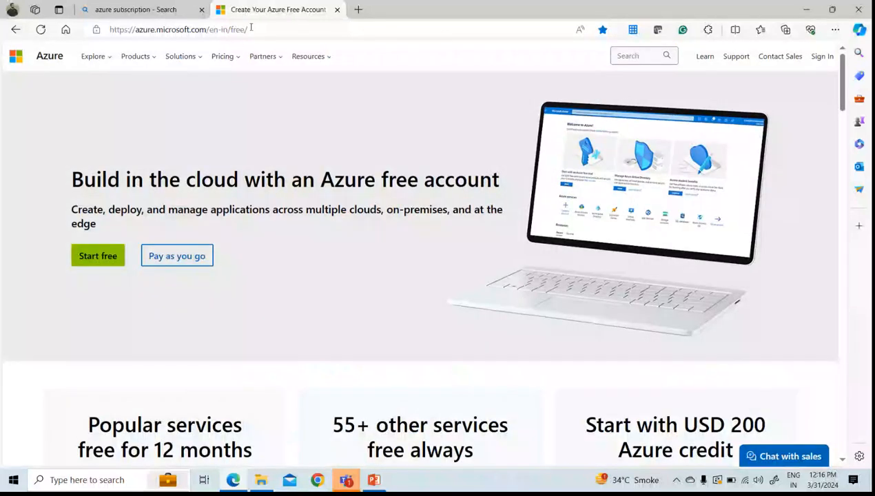
# - Copy the Azure free account page's link, post it in the Teams meeting chat, and return to the browser
pyautogui.click(250, 29)
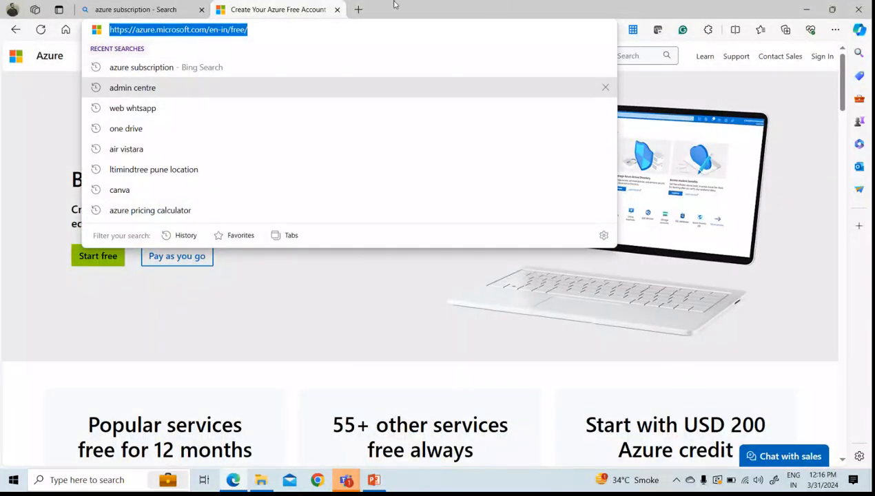
pyautogui.click(346, 479)
pyautogui.click(380, 439)
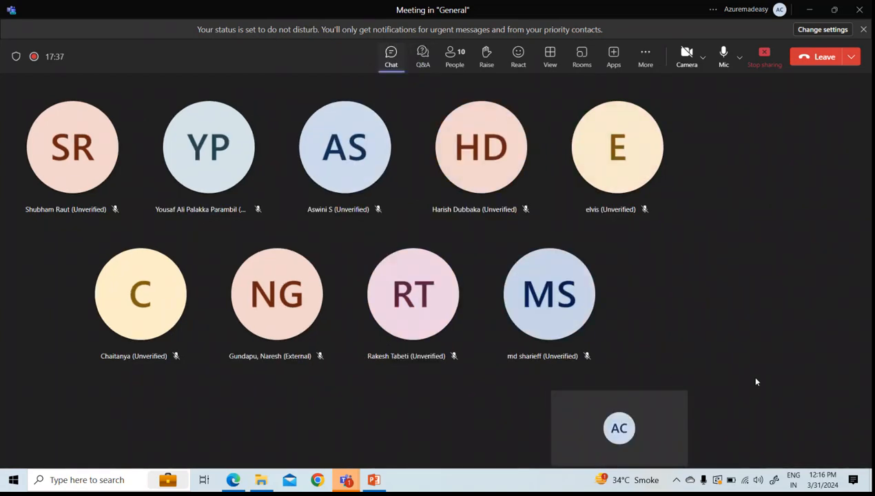
pyautogui.click(764, 425)
pyautogui.write('Create Your Azure Free Account Today | Microsoft Azure')
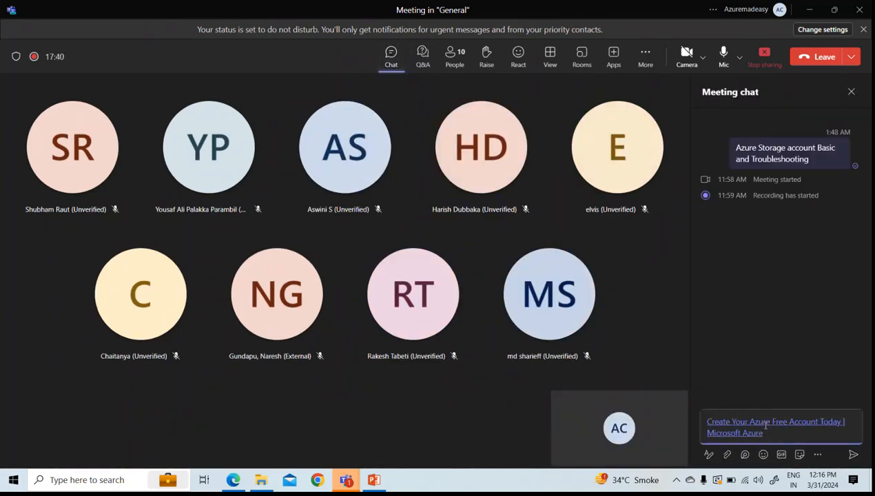
pyautogui.press('Return')
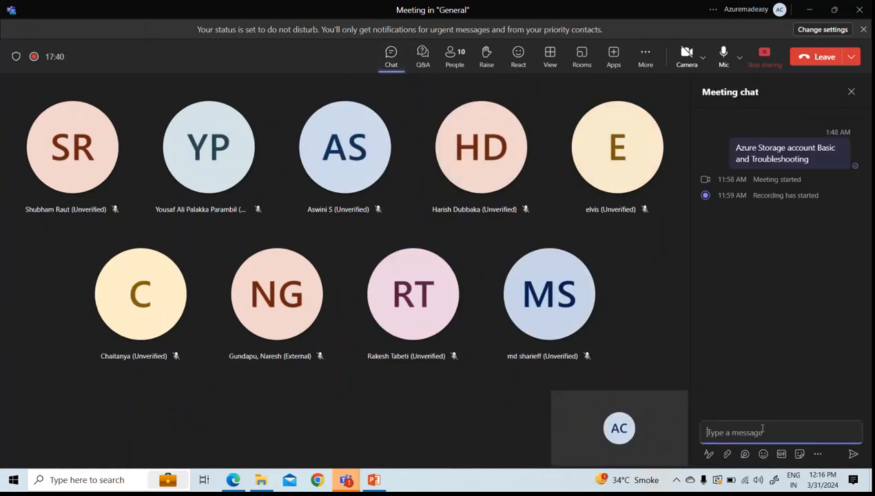
pyautogui.click(813, 14)
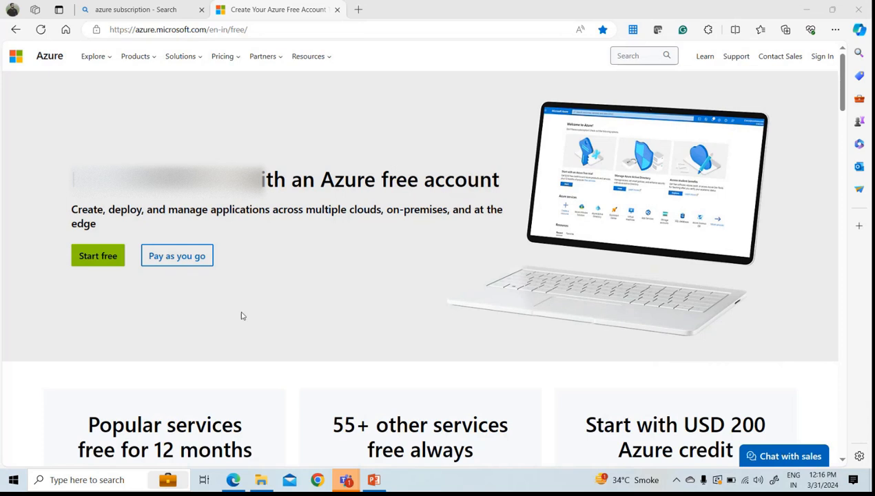
# - Search the web for "azure portal" from the earlier search results page and open the Microsoft Azure portal result
pyautogui.click(155, 11)
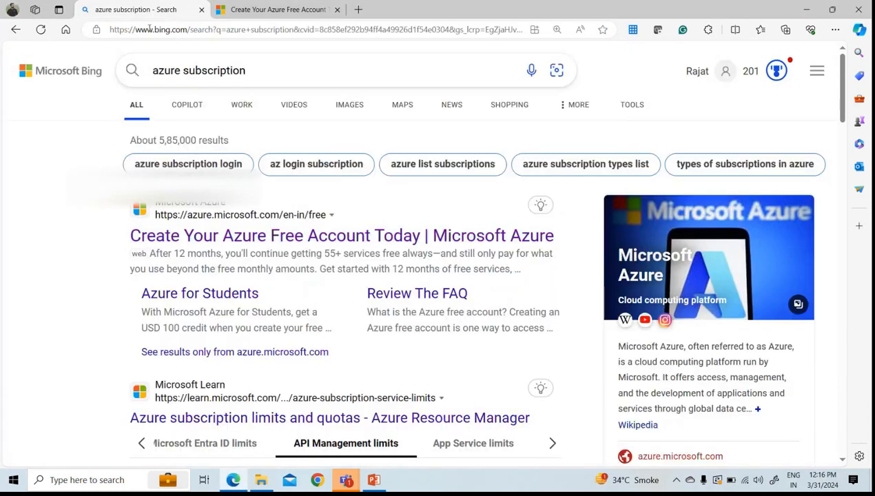
pyautogui.click(150, 30)
pyautogui.write('azure portal')
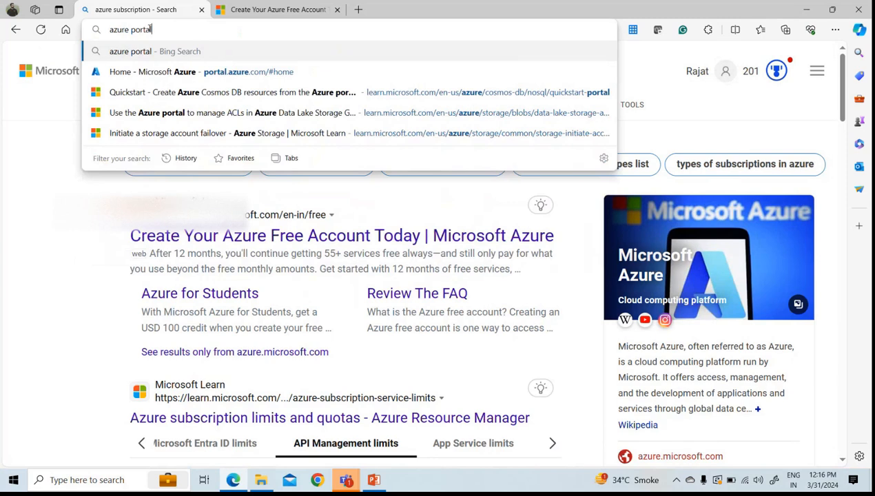
pyautogui.press('Return')
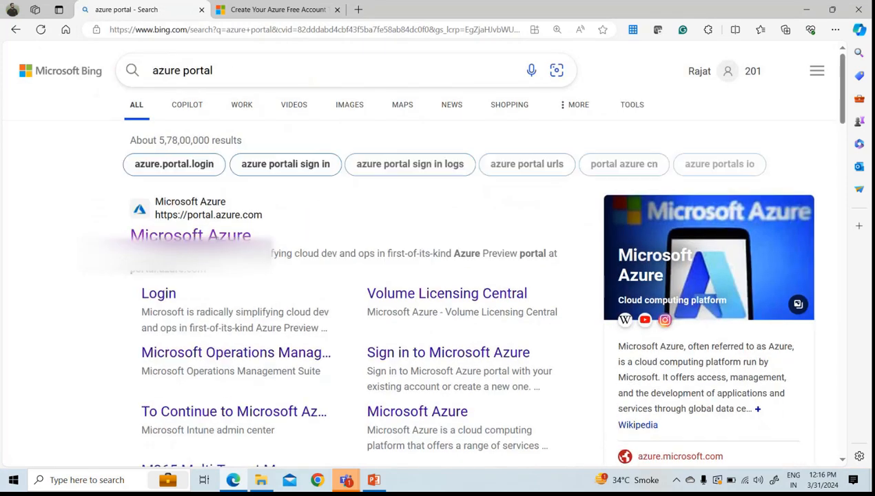
pyautogui.click(200, 238)
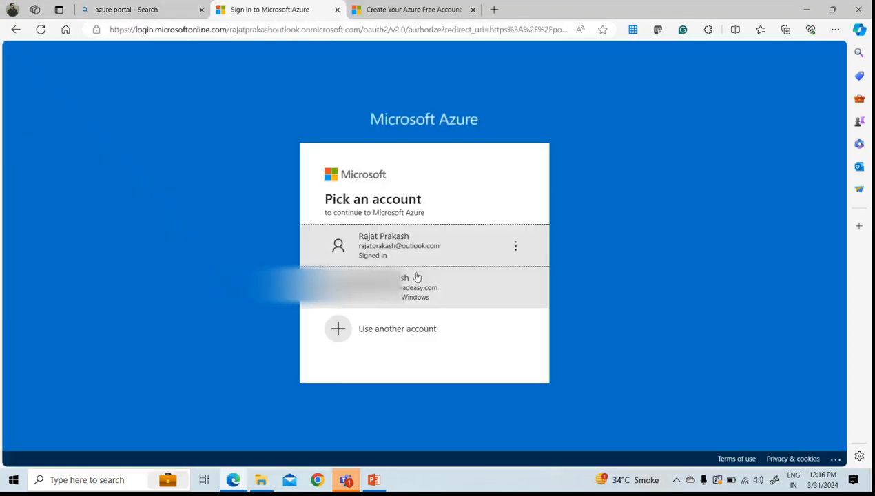
# - Sign in to the Azure portal with the account already signed in, and close the leftover search results page
pyautogui.click(439, 244)
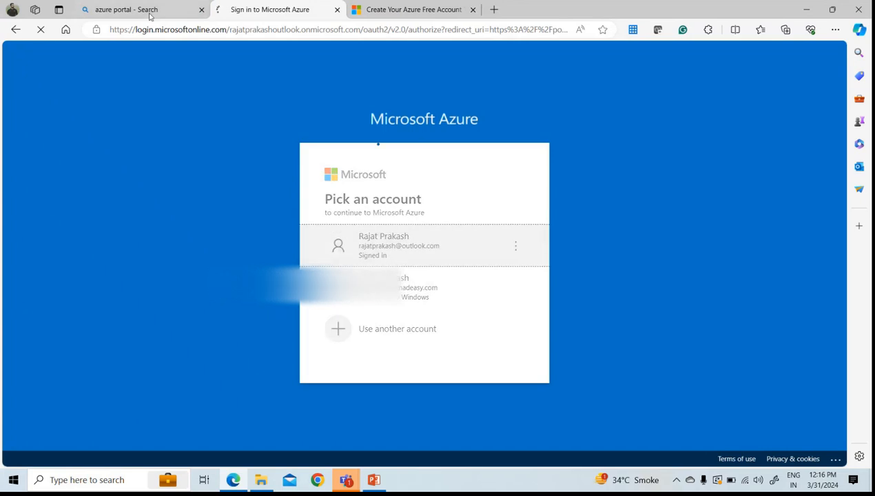
pyautogui.moveTo(157, 12)
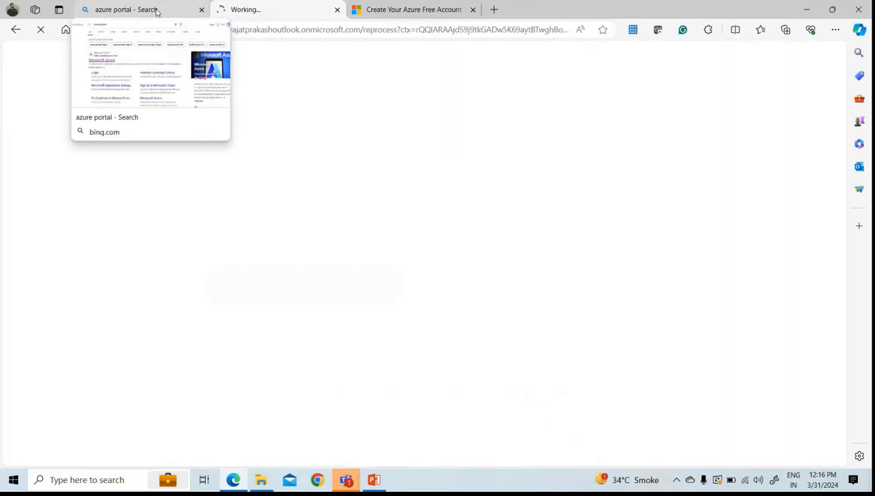
pyautogui.click(157, 12)
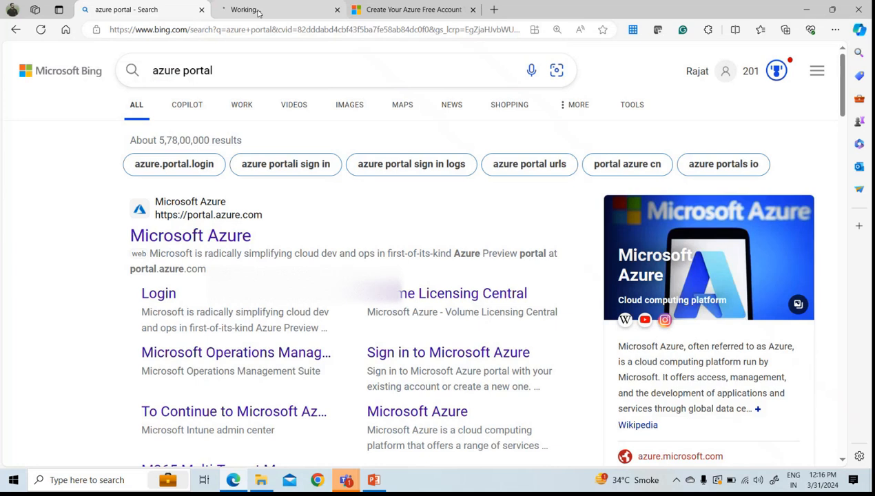
pyautogui.click(254, 12)
pyautogui.click(201, 9)
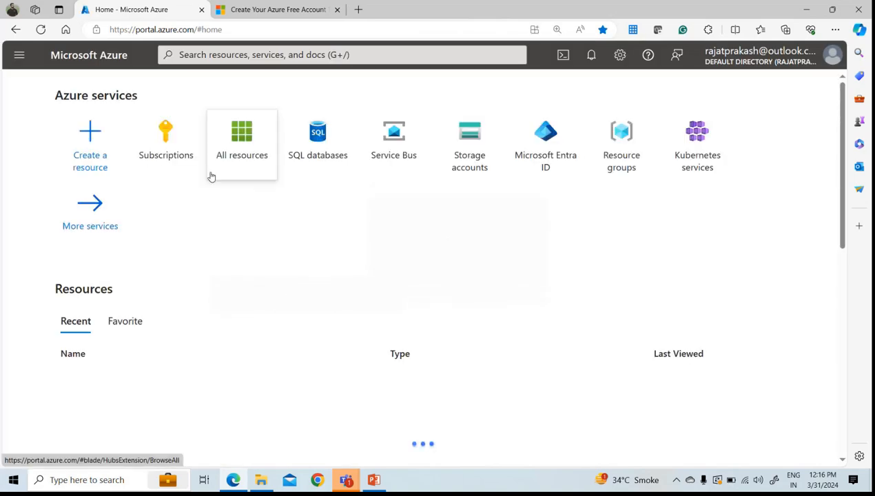
# - View the Subscriptions list again and dismiss the remaining-credit notification
pyautogui.click(168, 156)
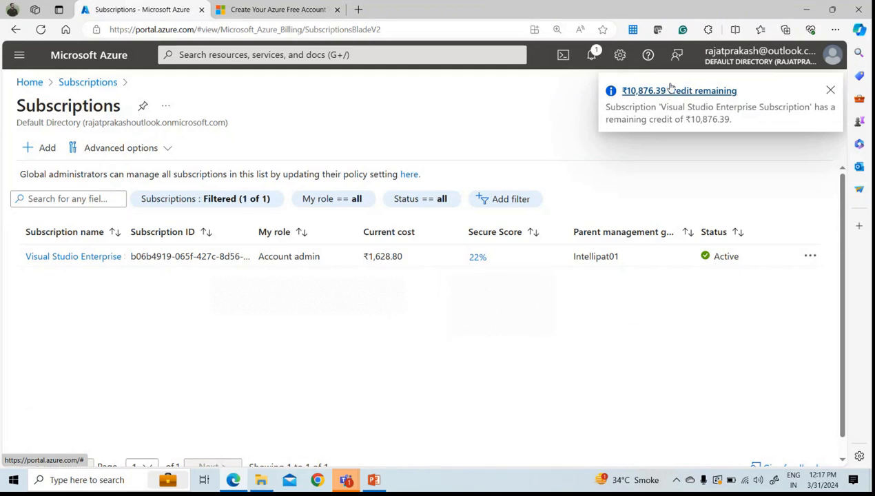
pyautogui.click(830, 92)
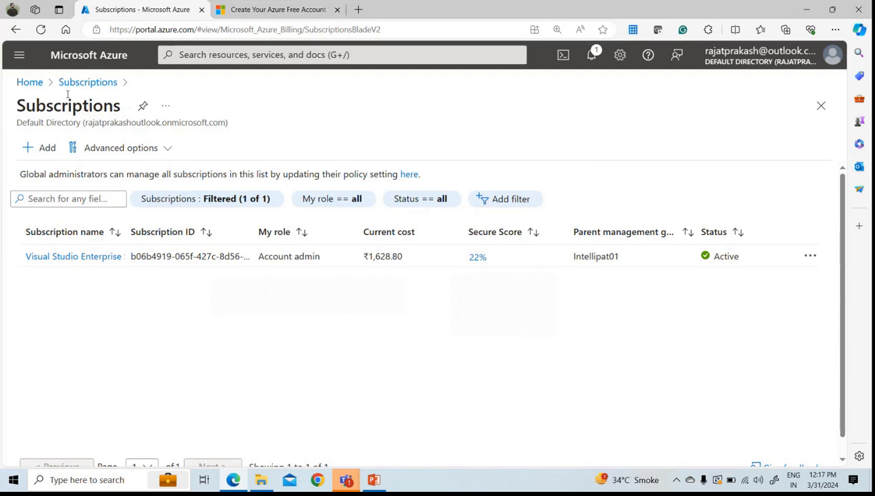
# - Return to the portal home page, search for storage accounts, and open the Storage accounts service
pyautogui.click(34, 82)
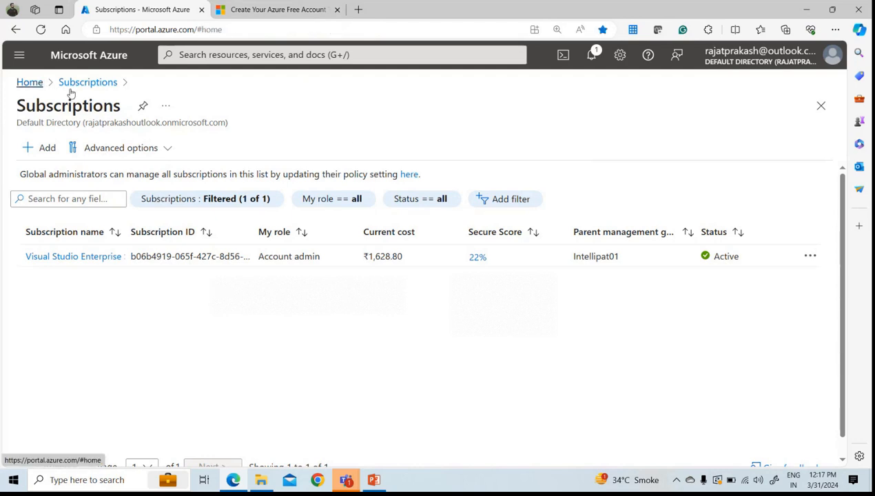
pyautogui.click(249, 55)
pyautogui.write('stro')
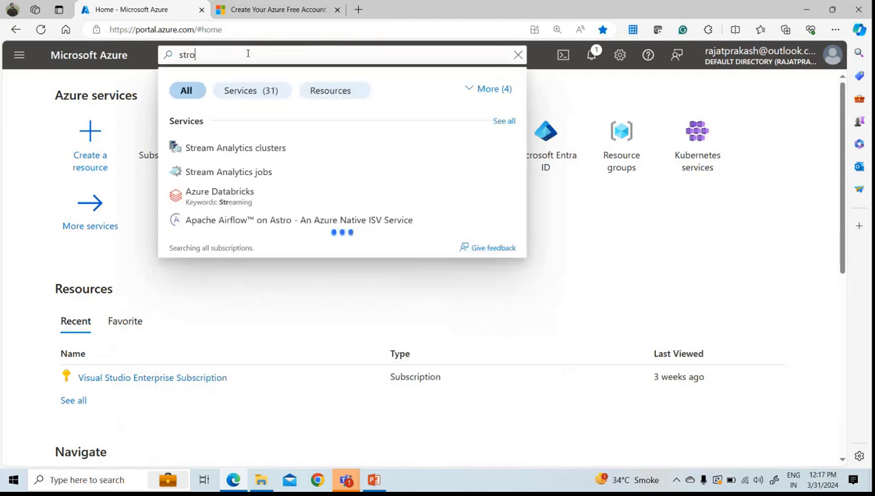
pyautogui.write('age ac')
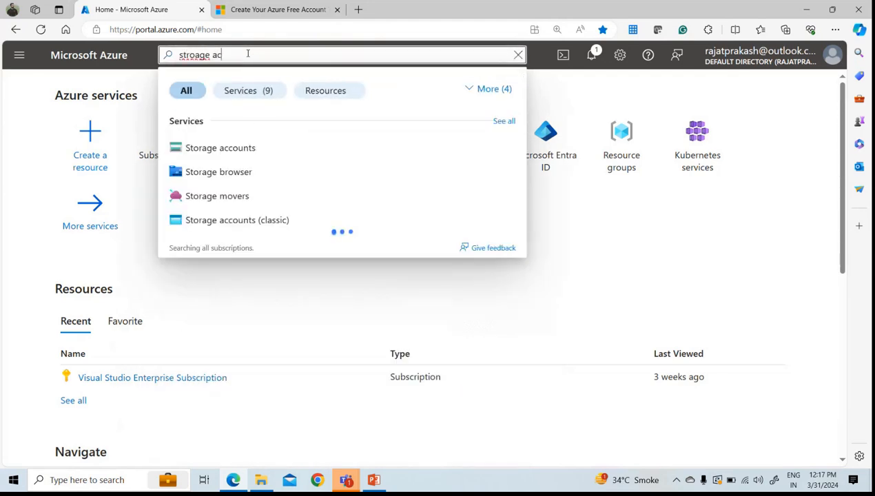
pyautogui.write('counts')
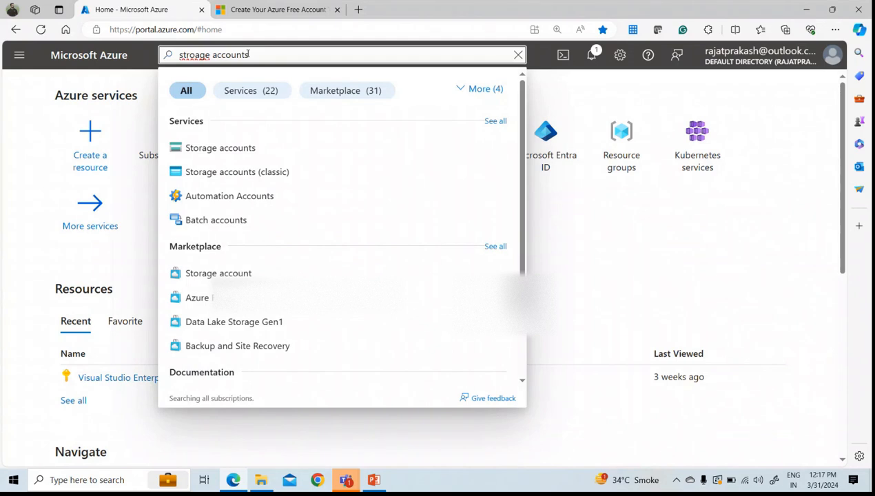
pyautogui.click(228, 149)
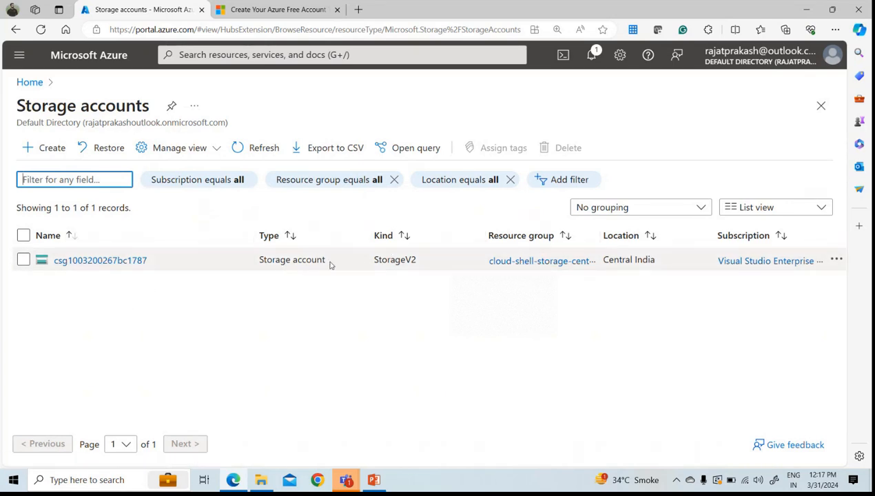
# - Examine the existing storage account's type, resource group and location, adjusting the column widths to show the full resource group name
pyautogui.moveTo(330, 264); pyautogui.dragTo(258, 260)
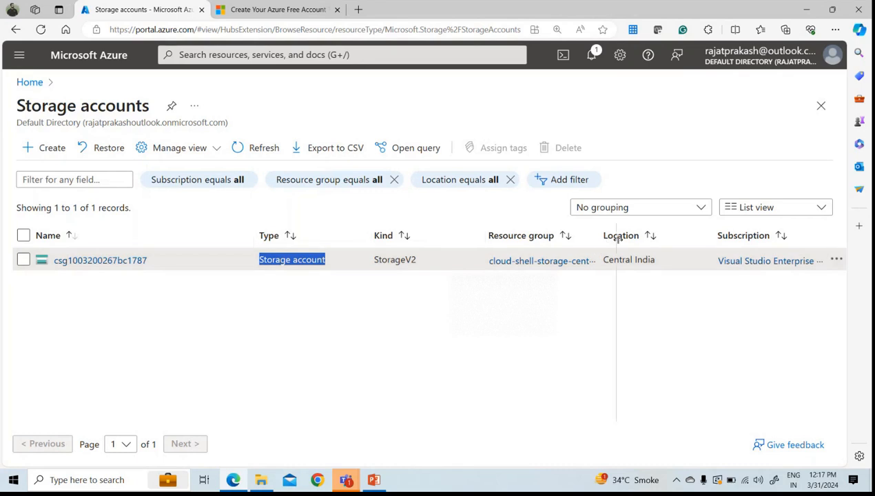
pyautogui.moveTo(618, 237); pyautogui.dragTo(649, 240)
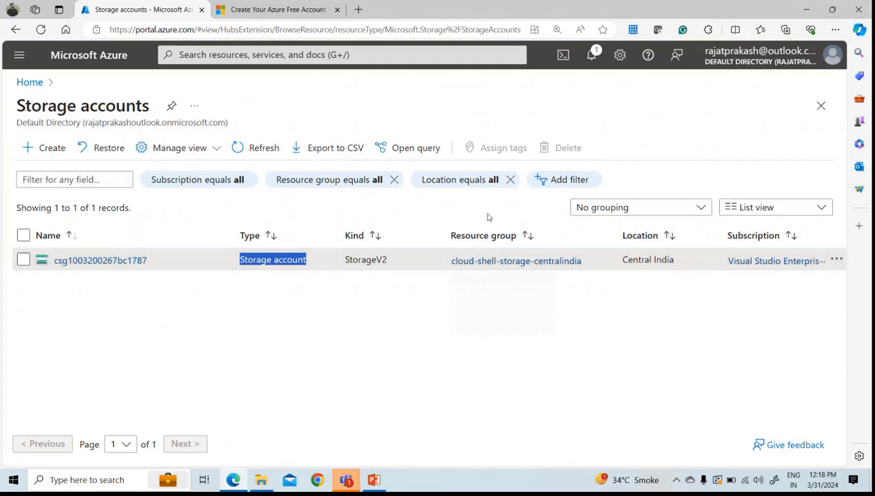
pyautogui.click(434, 365)
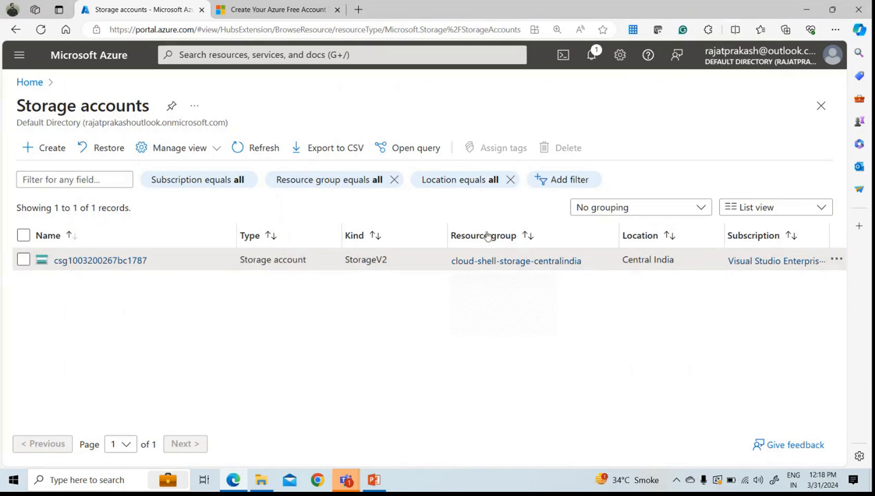
pyautogui.tripleClick(465, 238)
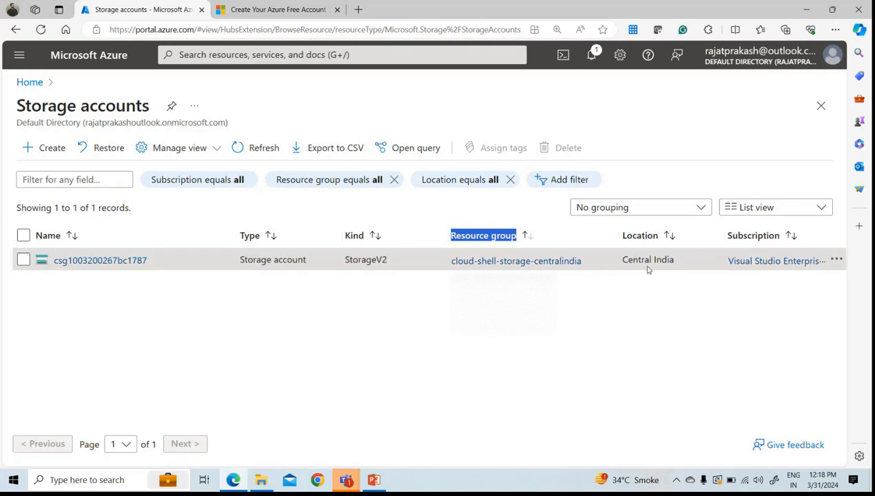
pyautogui.click(677, 307)
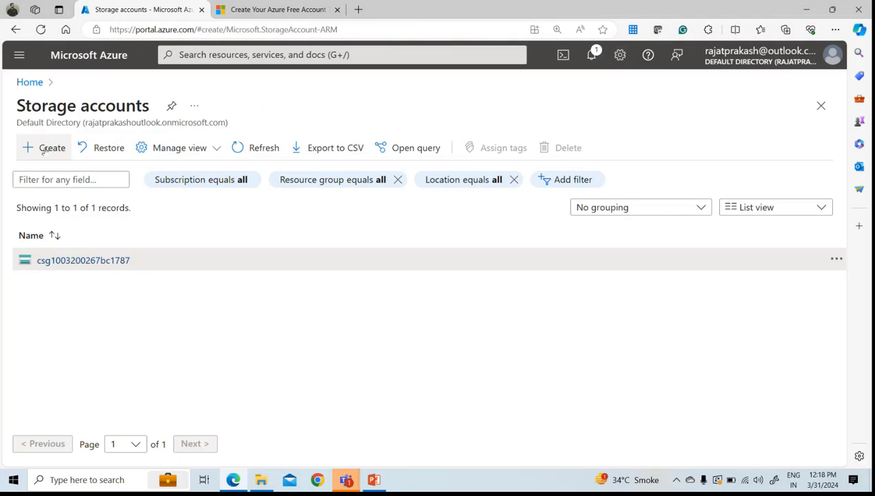
# - Start creating a new storage account and look over the basic settings down to Project details
pyautogui.click(93, 150)
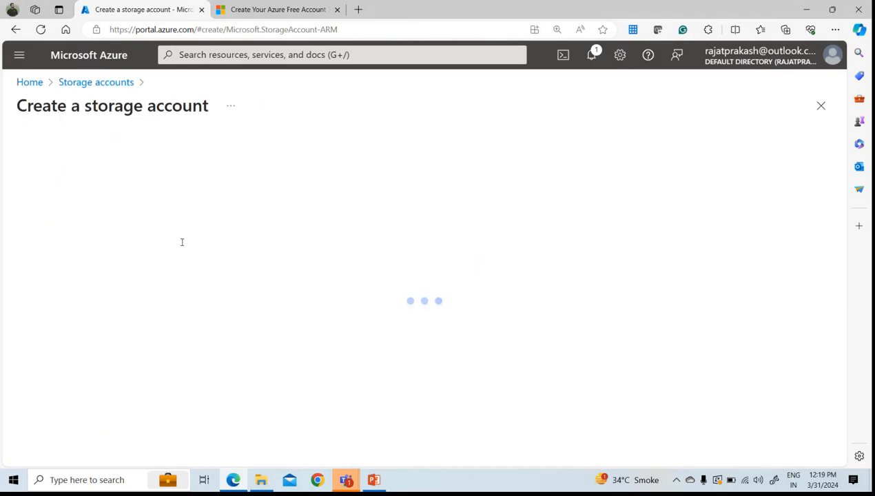
pyautogui.scroll(-3, 681, 281)
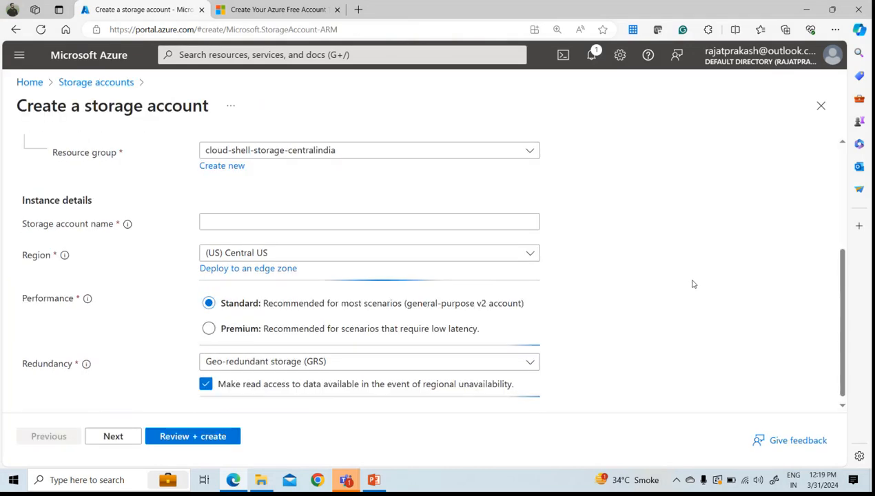
pyautogui.scroll(3, 688, 289)
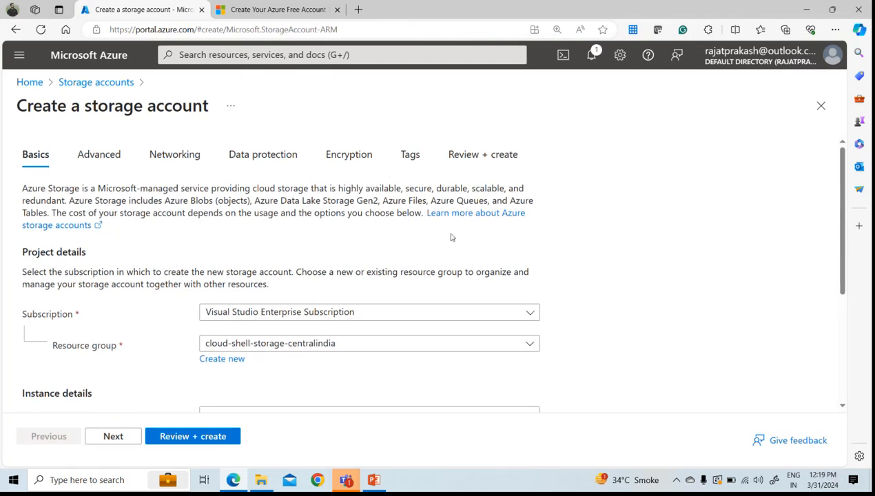
pyautogui.scroll(-2, 840, 219)
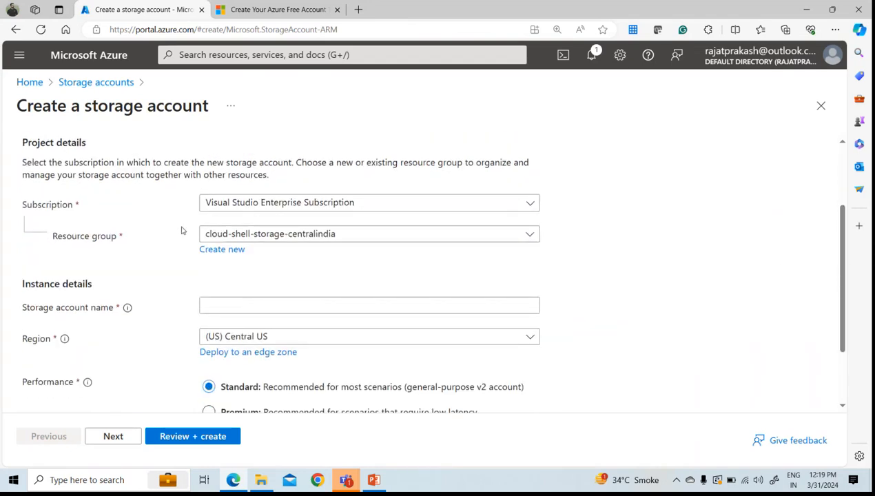
# - Examine the Subscription and Resource group fields and view the existing resource groups without choosing another
pyautogui.doubleClick(101, 210)
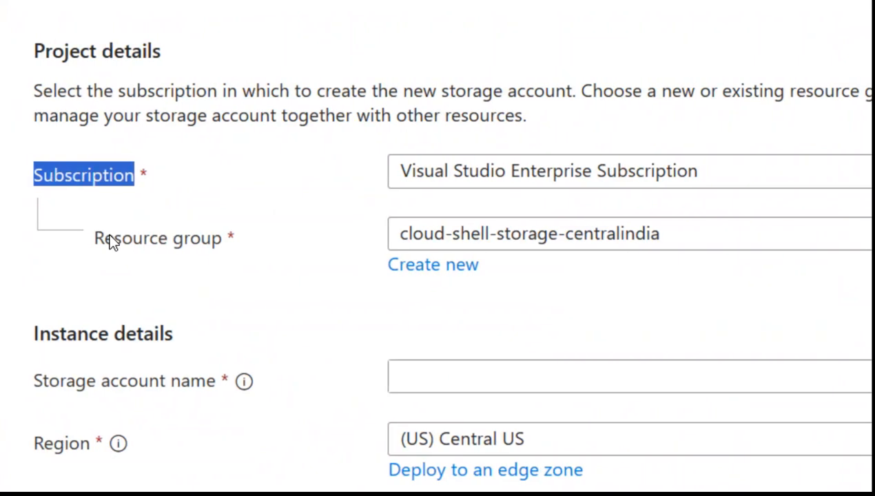
pyautogui.click(68, 235)
pyautogui.moveTo(139, 175); pyautogui.dragTo(48, 182)
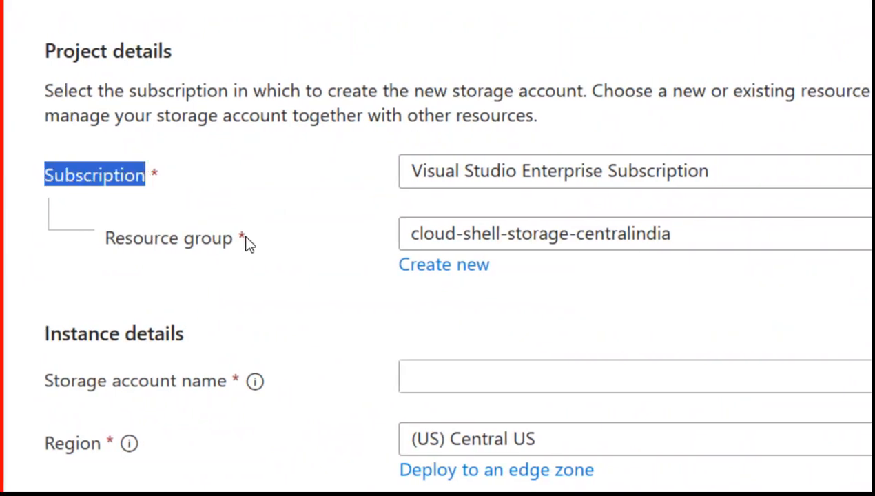
pyautogui.moveTo(242, 242); pyautogui.dragTo(107, 248)
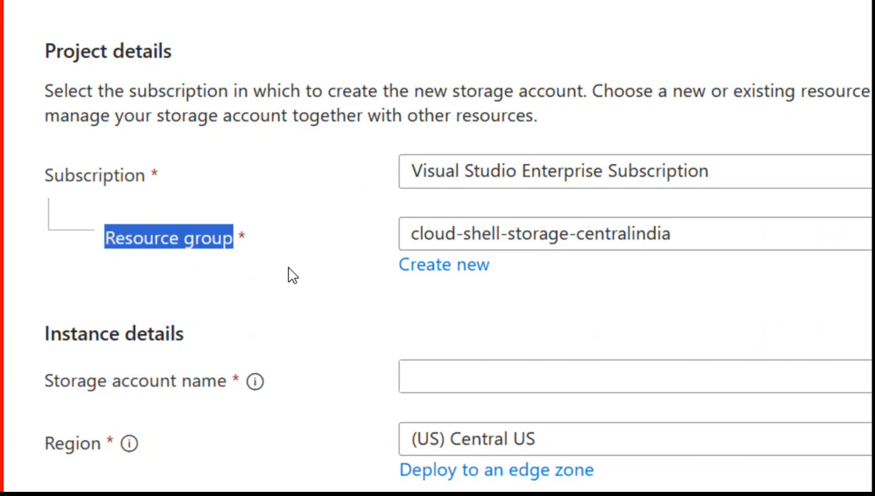
pyautogui.moveTo(227, 239); pyautogui.dragTo(239, 300)
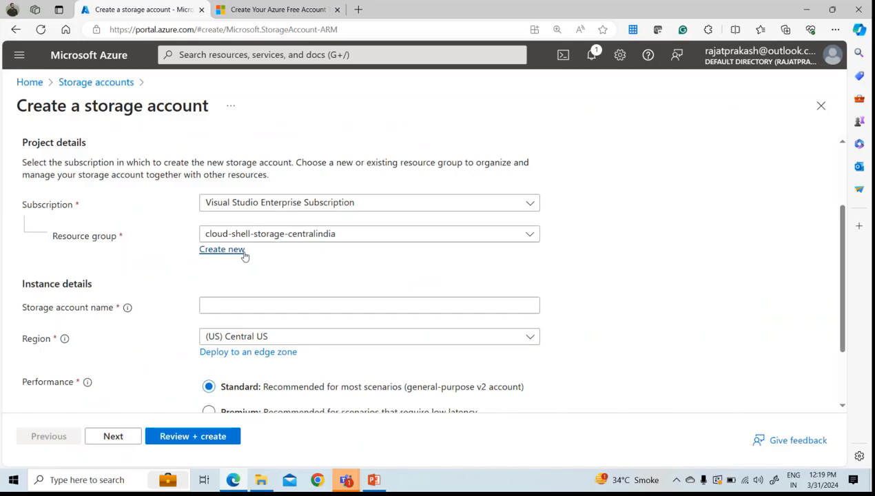
pyautogui.click(274, 234)
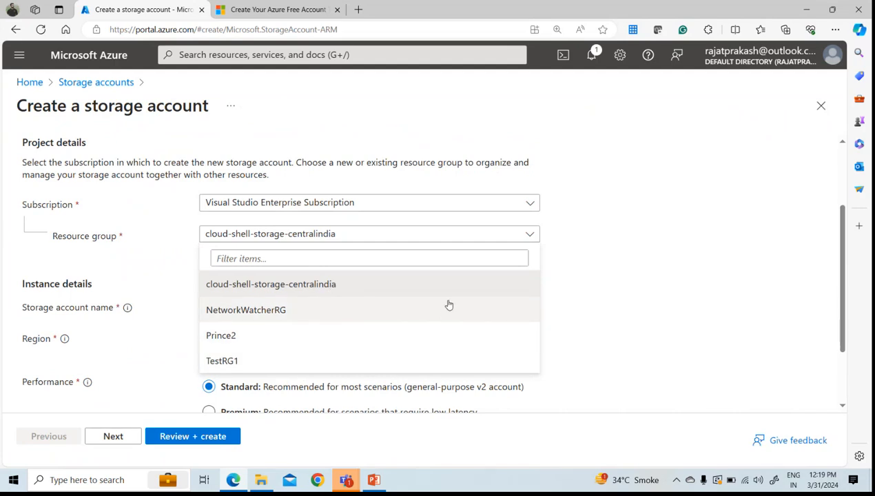
pyautogui.click(657, 279)
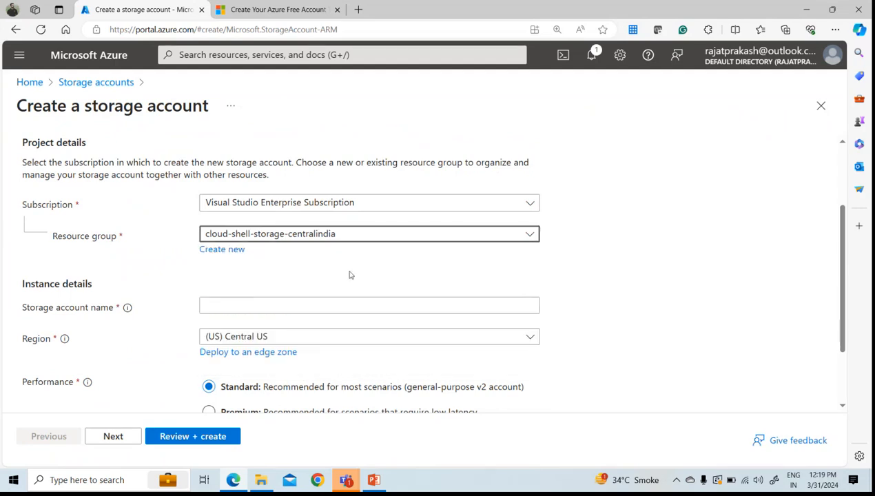
# - Create a new resource group named Azuremadeasy for the storage account
pyautogui.click(221, 249)
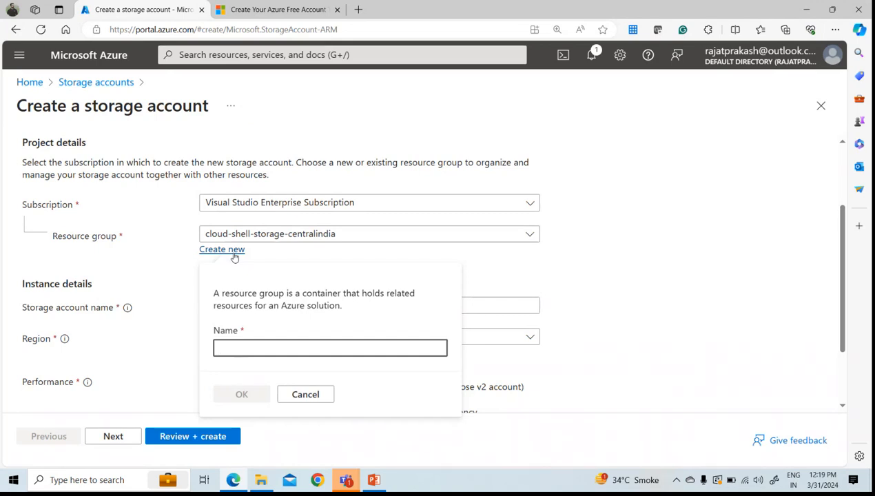
pyautogui.write('Azuremad')
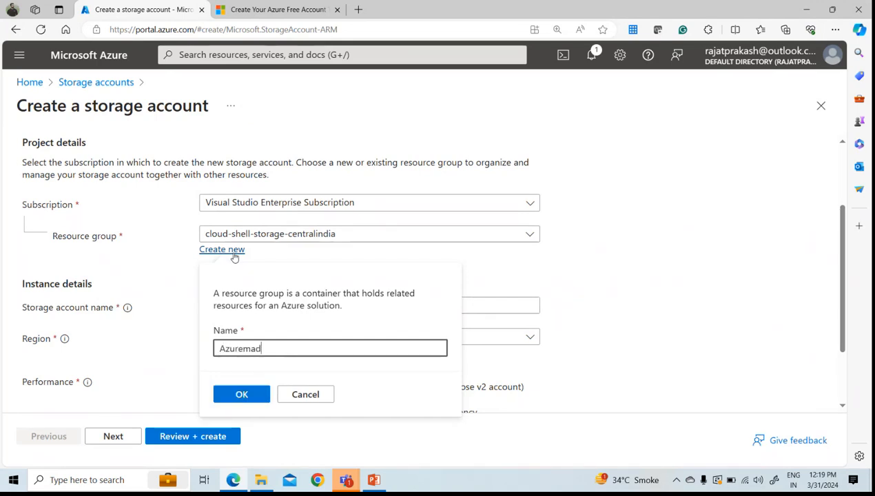
pyautogui.write('easy')
pyautogui.click(222, 394)
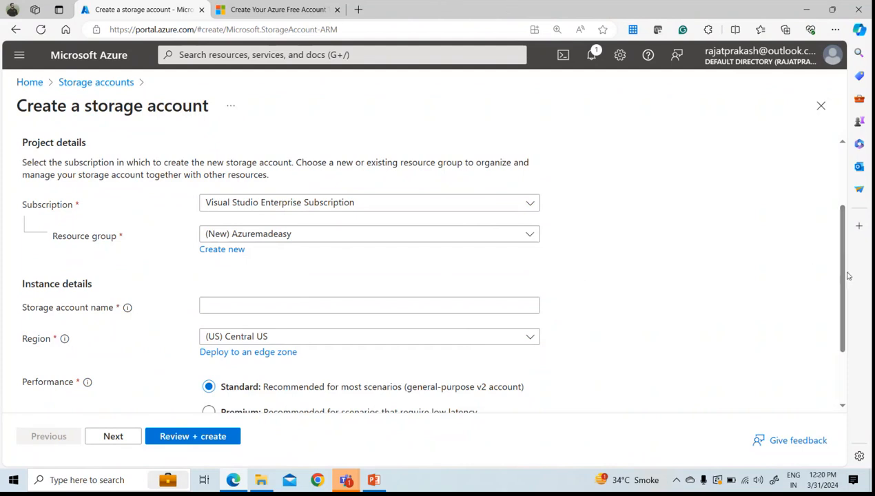
# - Enter azuremadeasystg01 as the storage account name
pyautogui.click(323, 308)
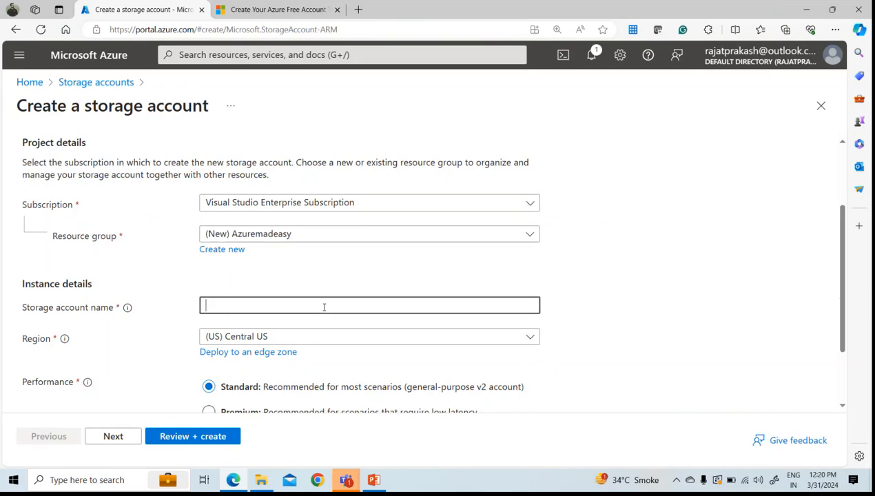
pyautogui.write('azuremadeasystg')
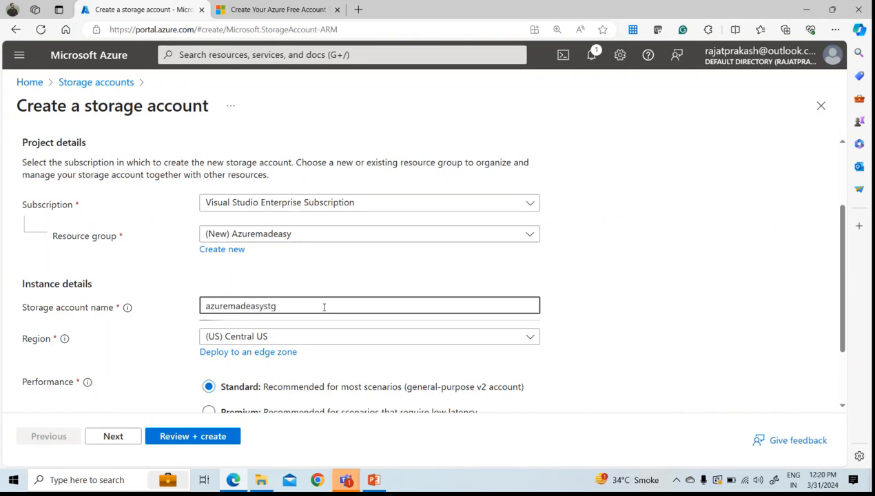
pyautogui.write('01')
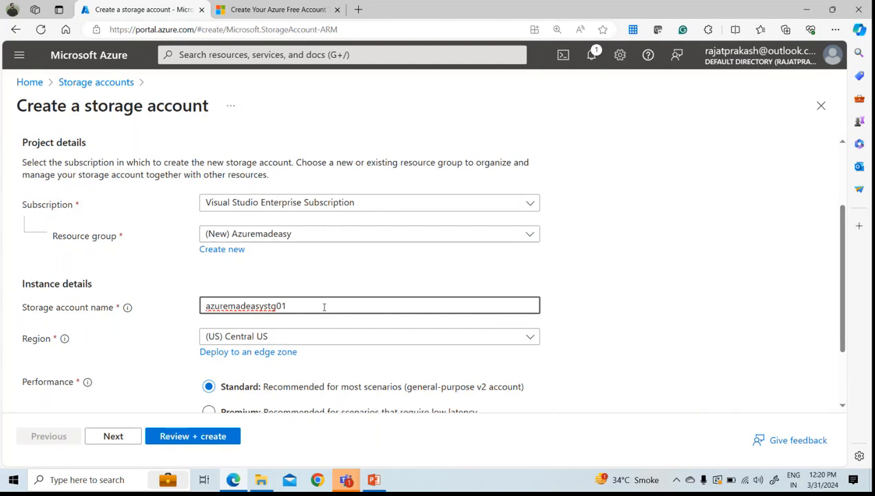
# - Try replacing the storage account name with storage to test its availability
pyautogui.doubleClick(323, 307)
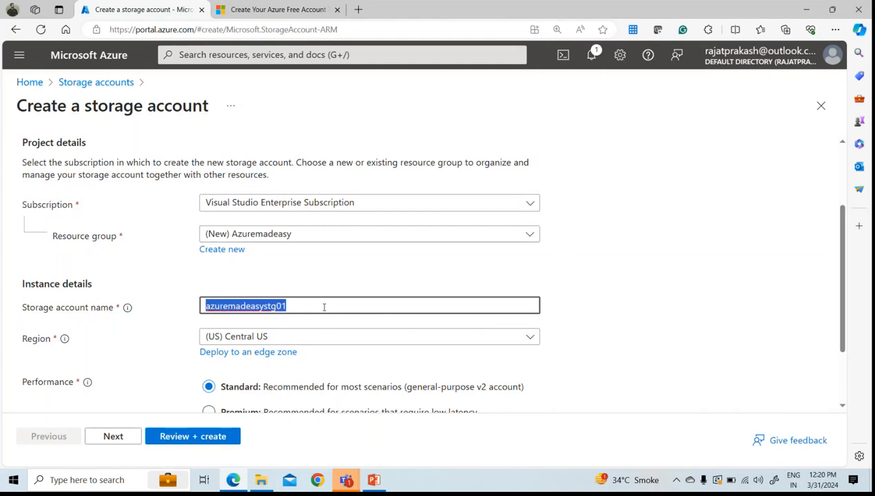
pyautogui.write('stor')
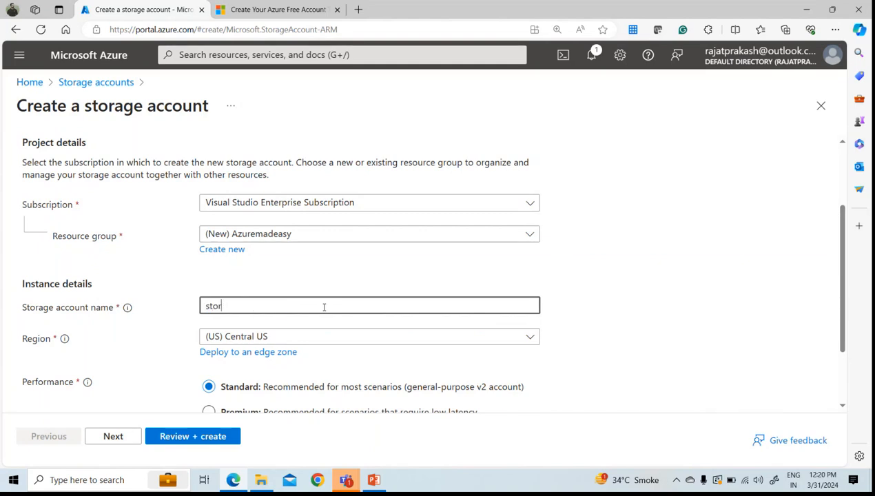
pyautogui.write('age')
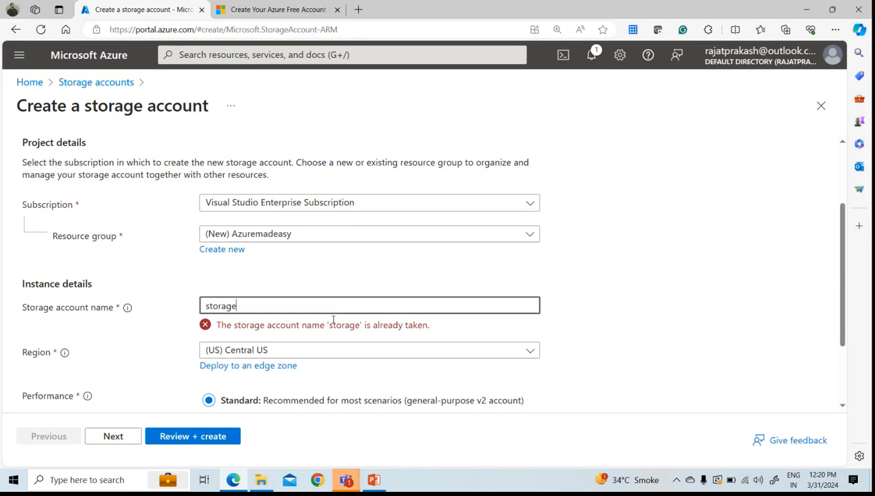
# - Replace the storage account name with azuremadeasystg01
pyautogui.moveTo(238, 305); pyautogui.dragTo(206, 305)
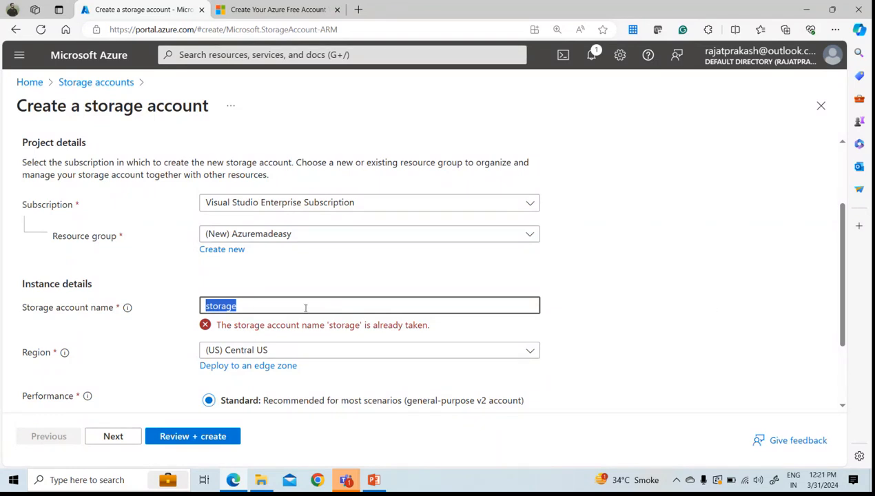
pyautogui.write('azuremadeasy')
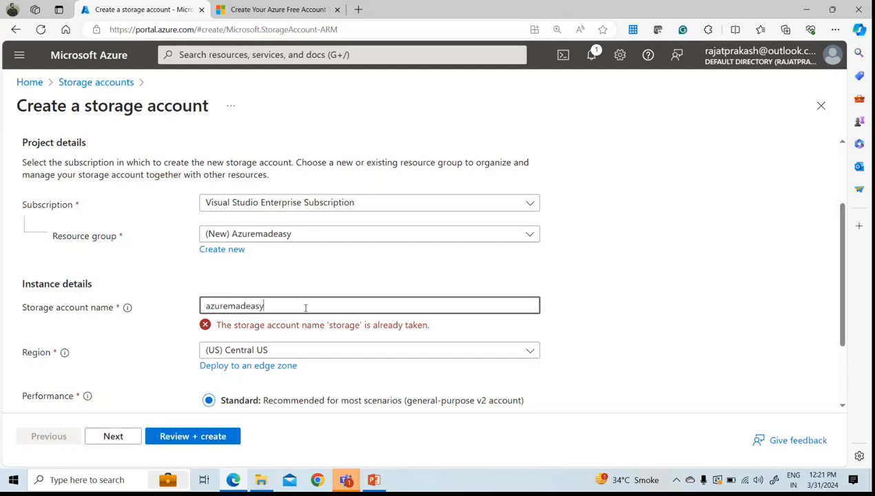
pyautogui.write('stg')
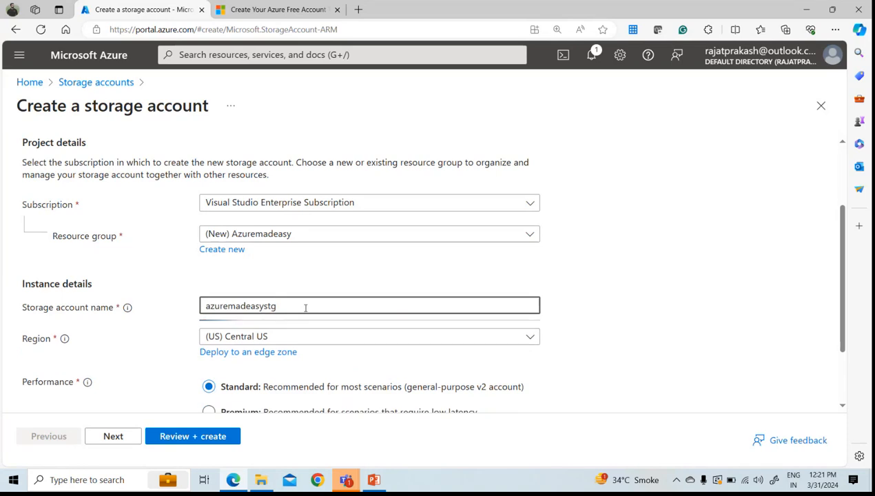
pyautogui.write('01')
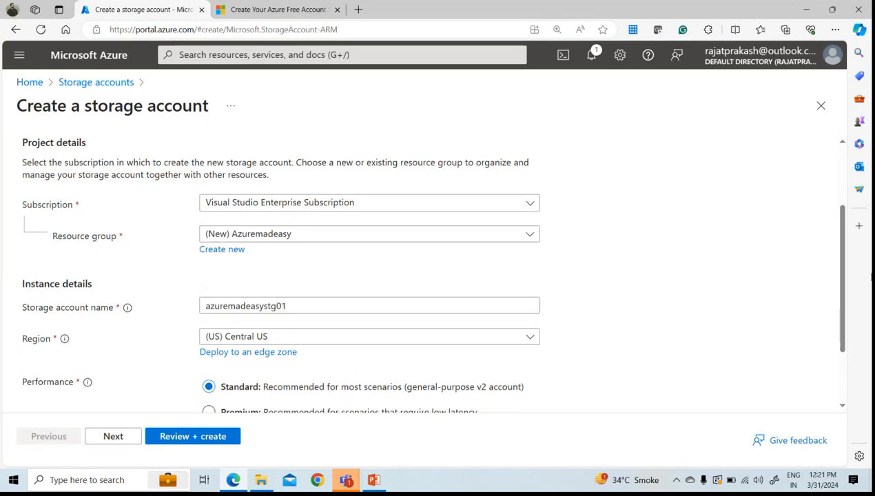
# - Examine the available regions for the storage account and keep (US) Central US selected
pyautogui.moveTo(841, 287); pyautogui.dragTo(843, 332)
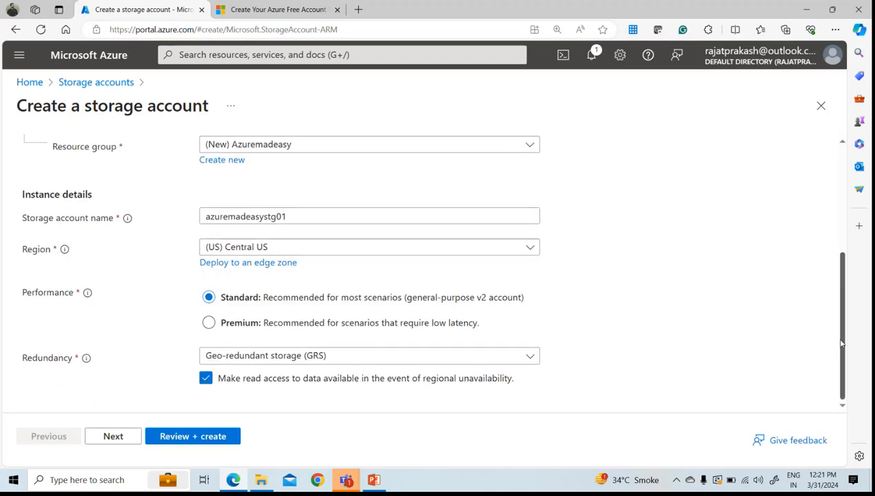
pyautogui.click(299, 248)
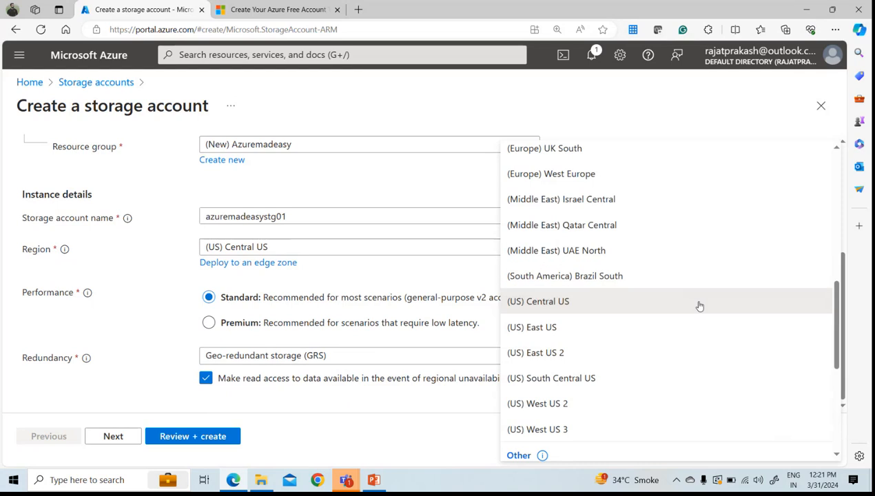
pyautogui.scroll(10, 699, 306)
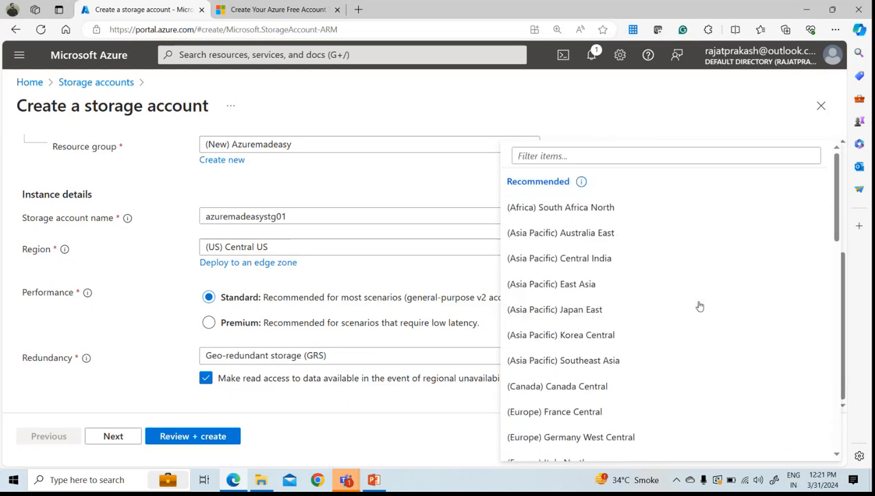
pyautogui.scroll(-10, 699, 306)
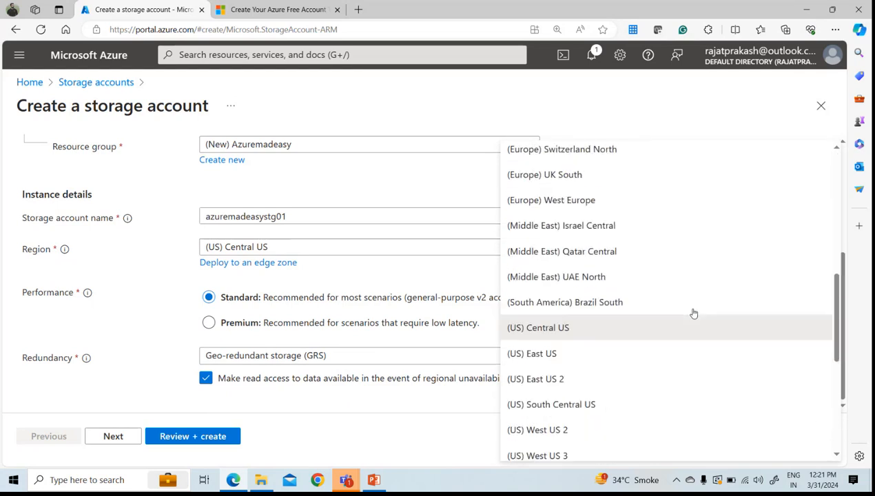
pyautogui.scroll(-1, 693, 313)
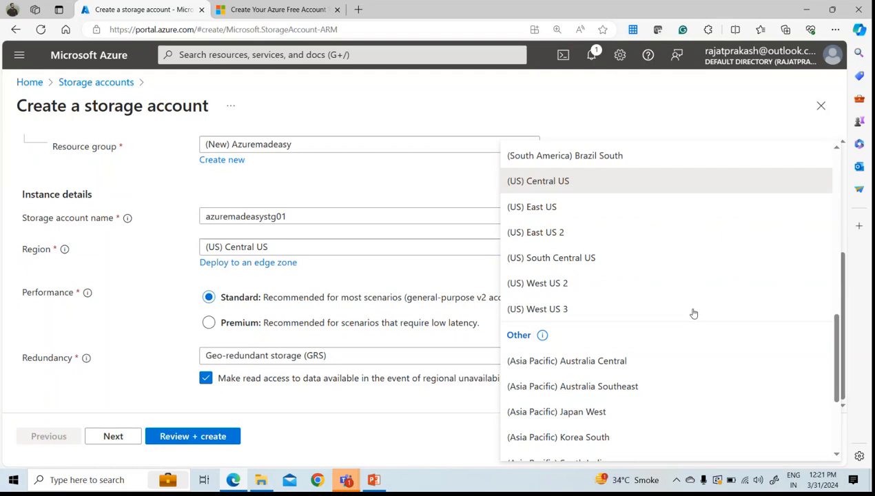
pyautogui.scroll(-3, 771, 381)
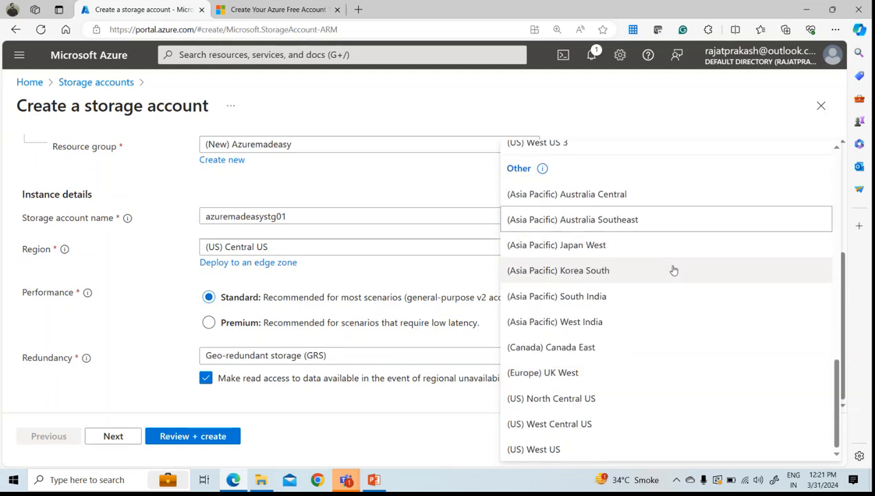
pyautogui.scroll(4, 659, 289)
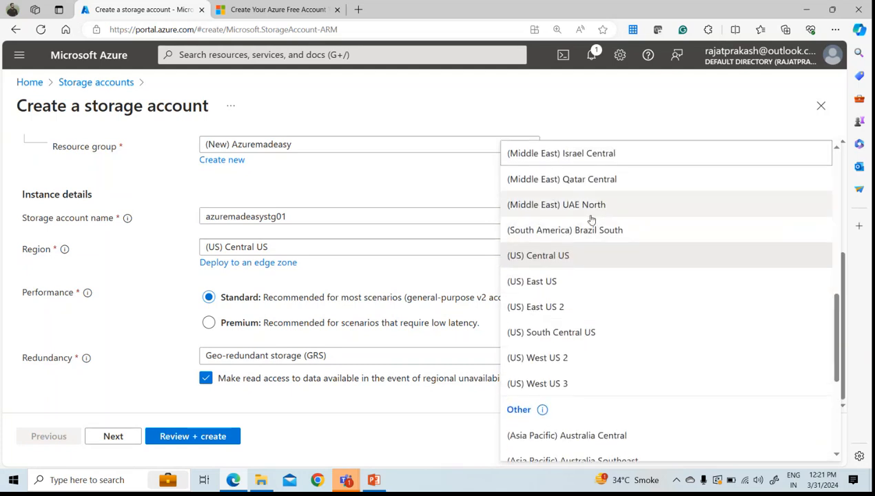
pyautogui.click(582, 257)
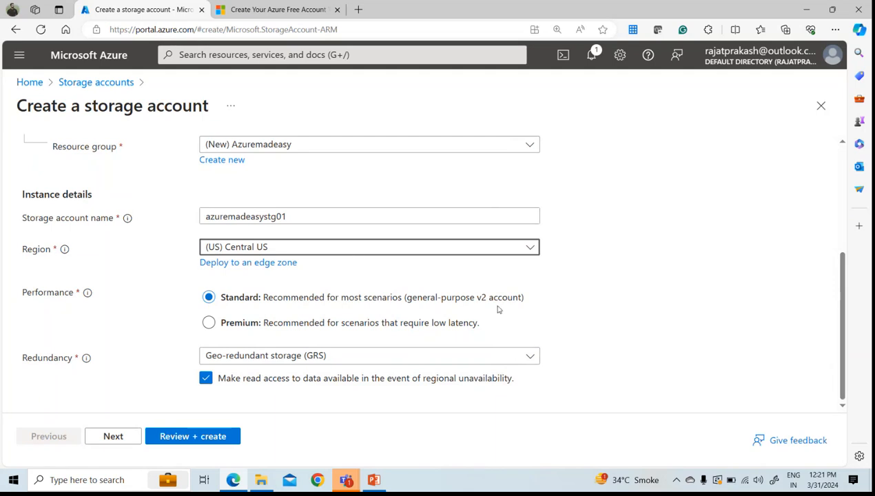
# - Try (US) East US 2 as the storage account's region and return it to (US) Central US
pyautogui.click(482, 246)
pyautogui.scroll(-1, 605, 275)
pyautogui.click(587, 255)
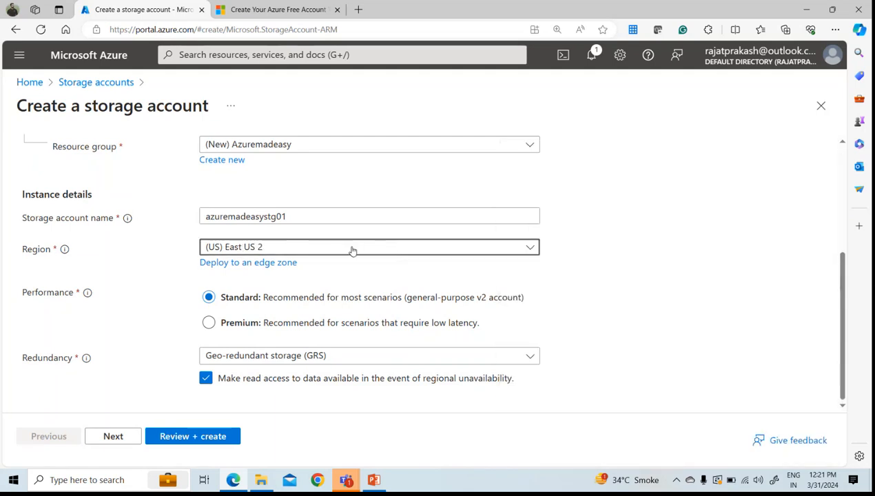
pyautogui.click(356, 250)
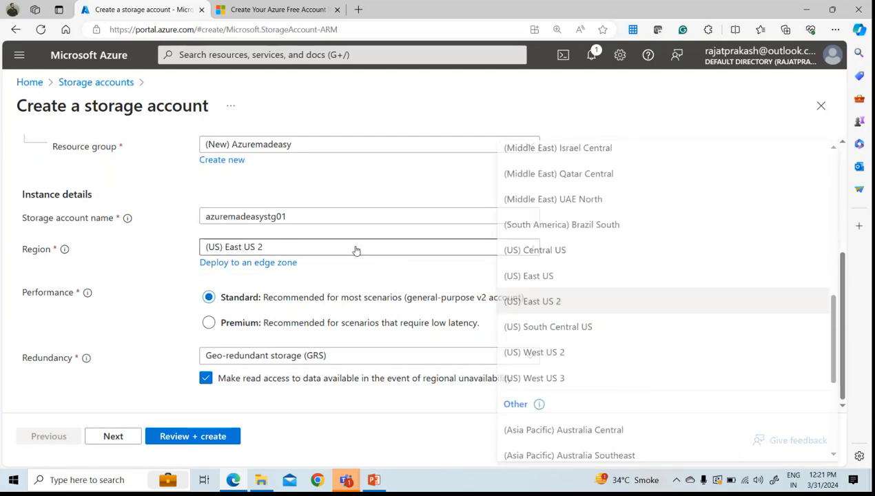
pyautogui.click(578, 253)
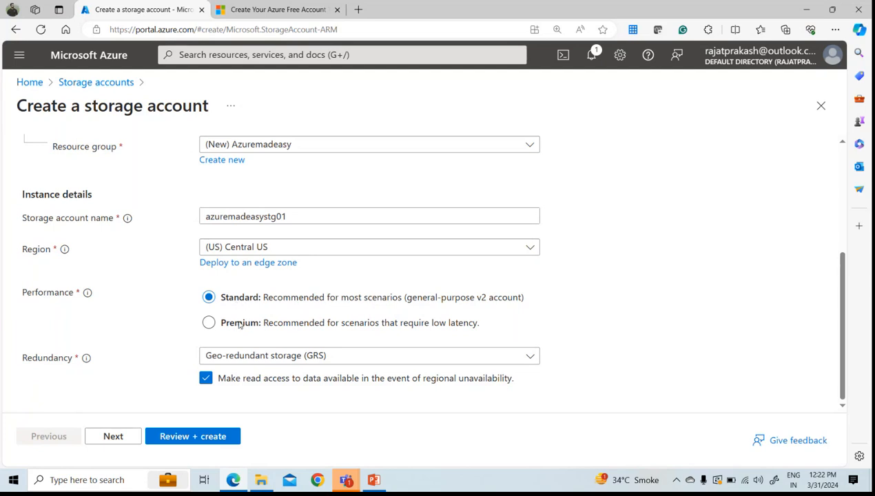
# - Try Premium performance to examine the premium account types, and return the performance to Standard
pyautogui.click(238, 323)
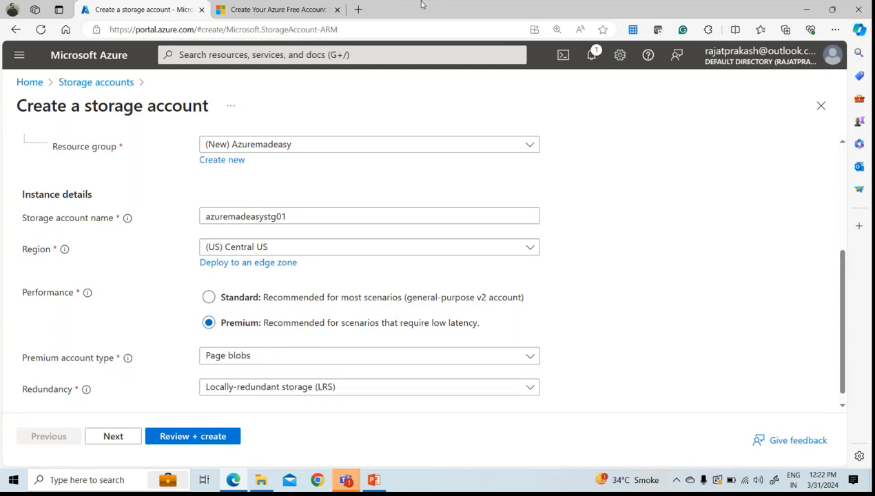
pyautogui.click(247, 298)
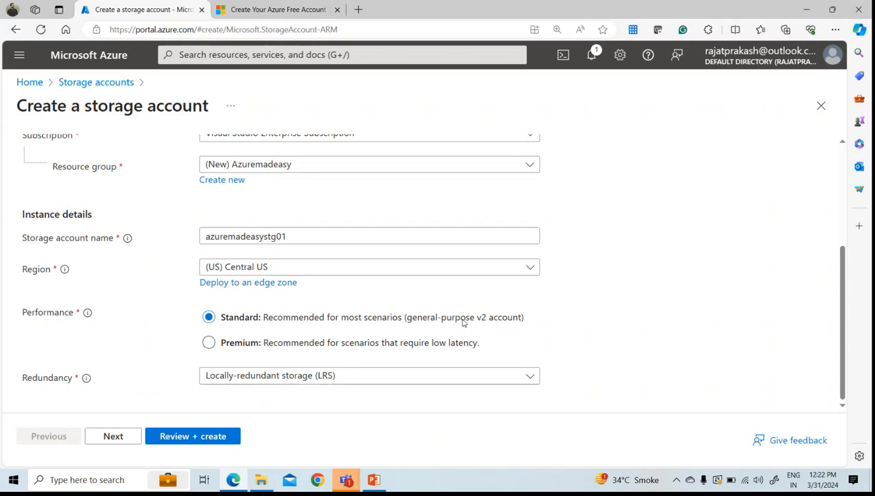
pyautogui.click(268, 344)
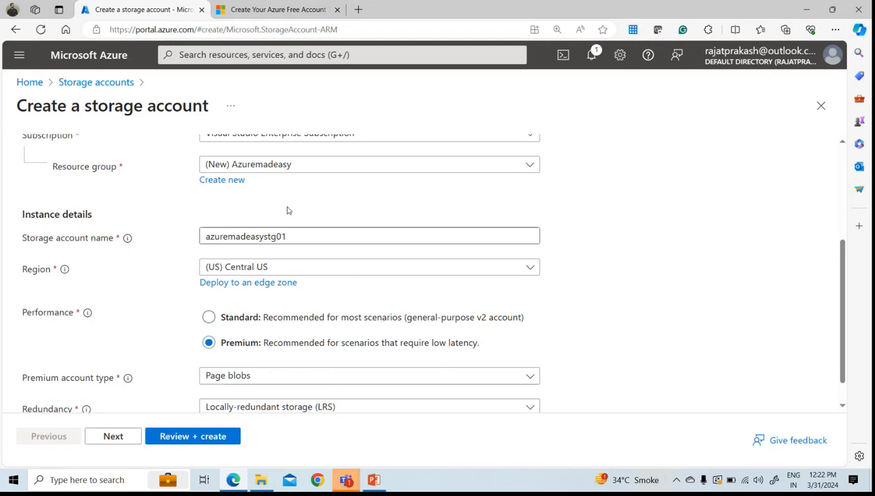
pyautogui.scroll(-1, 293, 220)
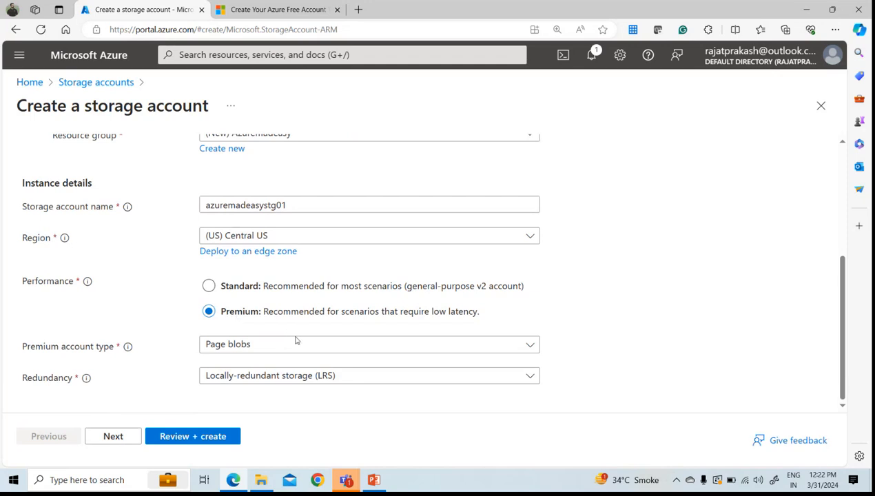
pyautogui.click(252, 348)
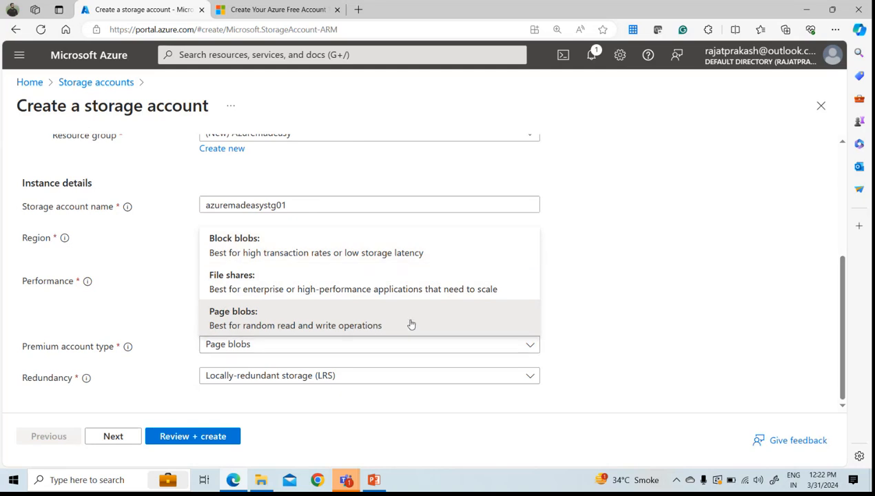
pyautogui.click(601, 361)
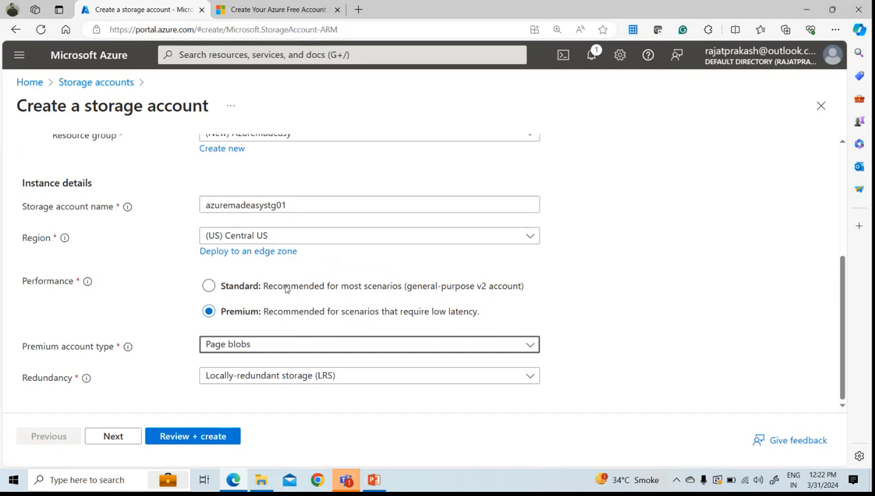
pyautogui.click(234, 288)
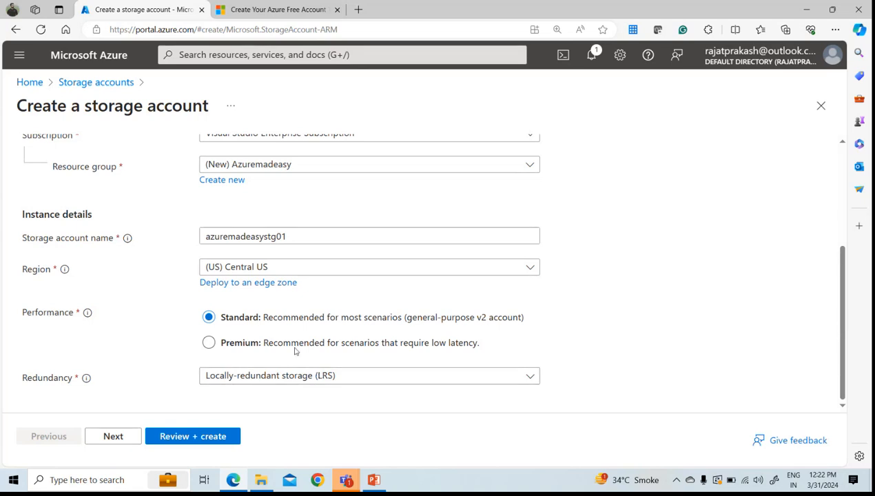
# - Select Premium performance again, keep Page blobs as the account type, and return to Standard performance
pyautogui.click(266, 344)
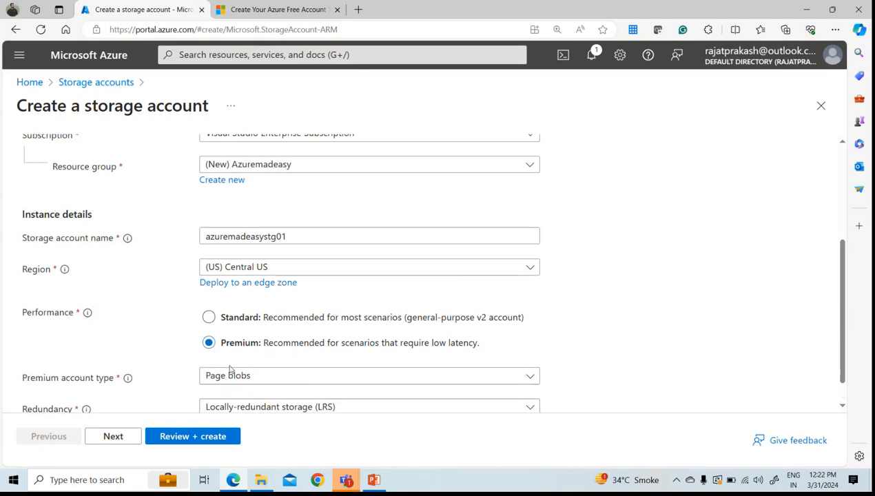
pyautogui.click(237, 377)
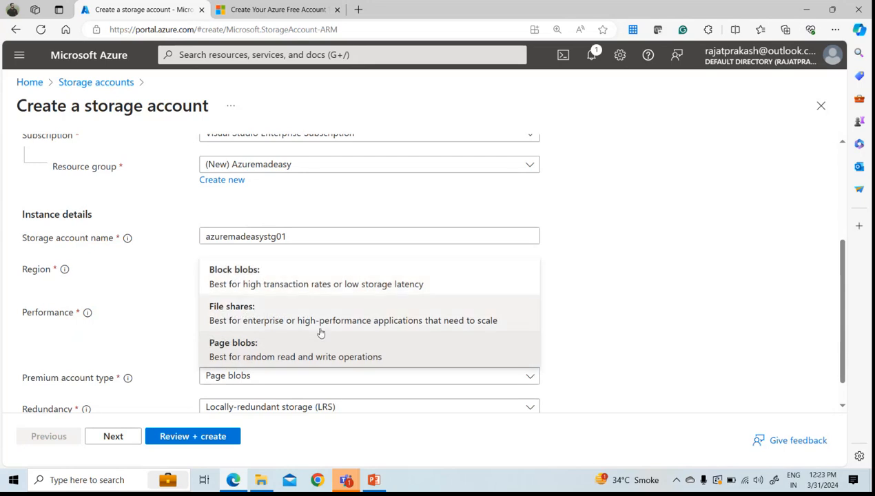
pyautogui.click(251, 345)
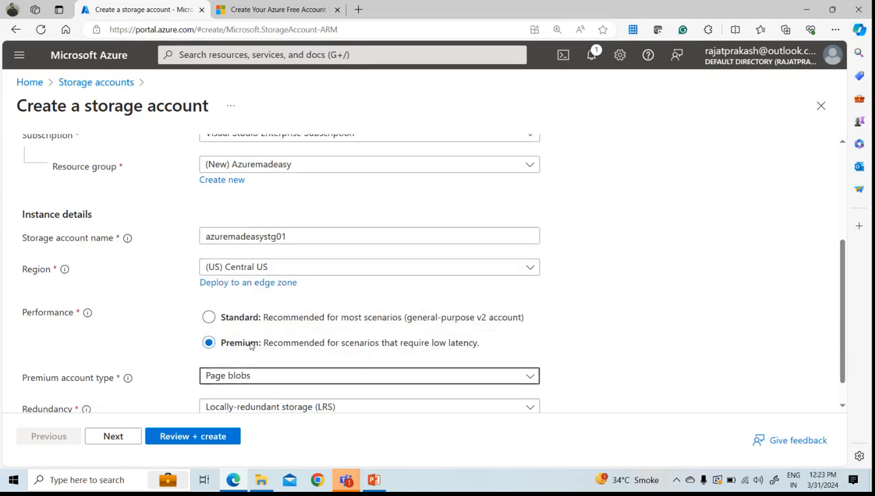
pyautogui.click(251, 322)
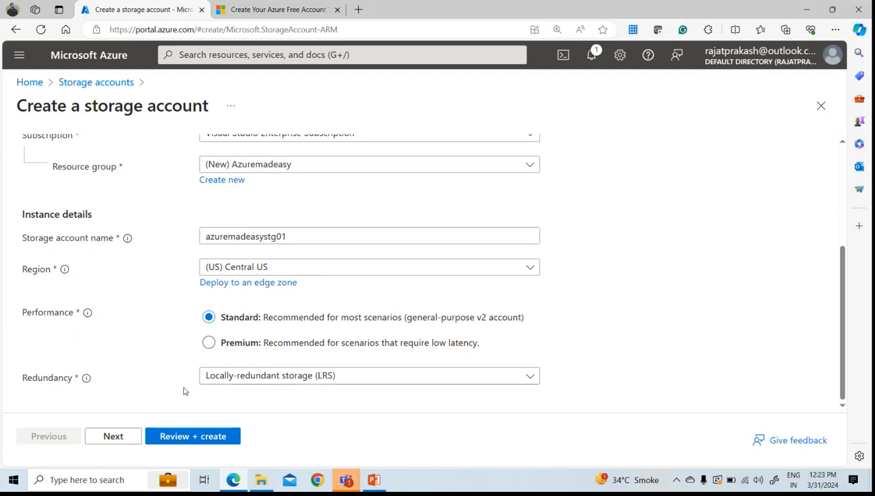
# - Review the basic settings of the new storage account and open its redundancy choices
pyautogui.click(206, 378)
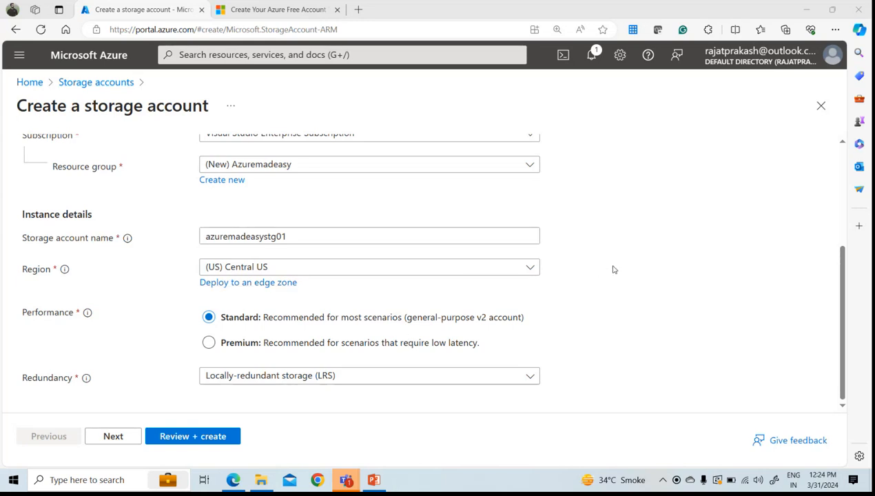
pyautogui.scroll(3, 620, 269)
pyautogui.scroll(-3, 635, 270)
pyautogui.scroll(3, 604, 298)
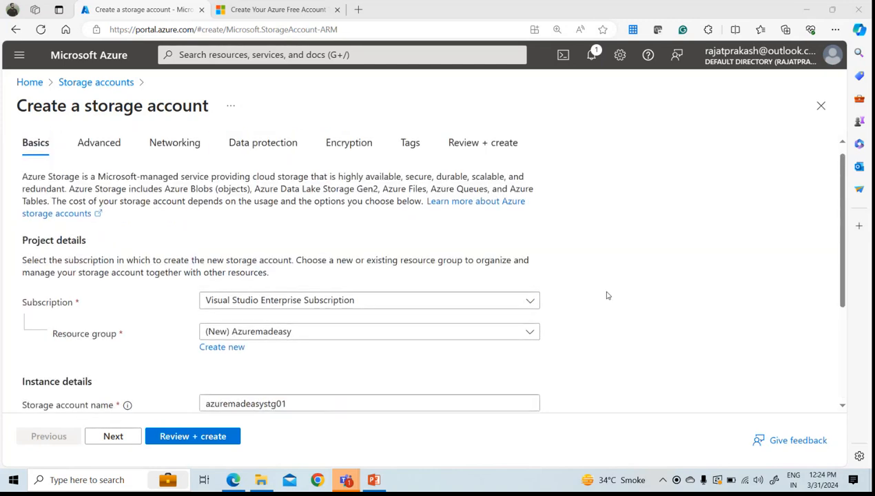
pyautogui.scroll(-3, 609, 292)
pyautogui.click(271, 381)
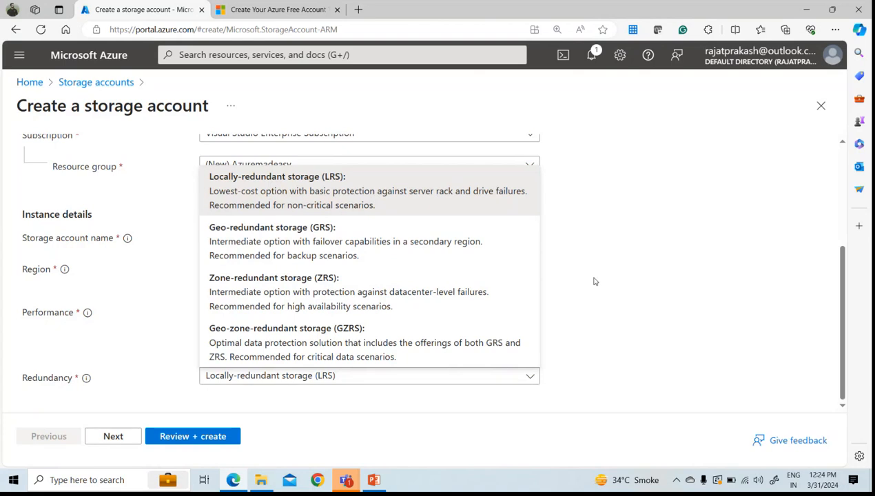
# - Switch to File Explorer to look at the local C: disk under This PC, and return to the Azure portal
pyautogui.click(261, 479)
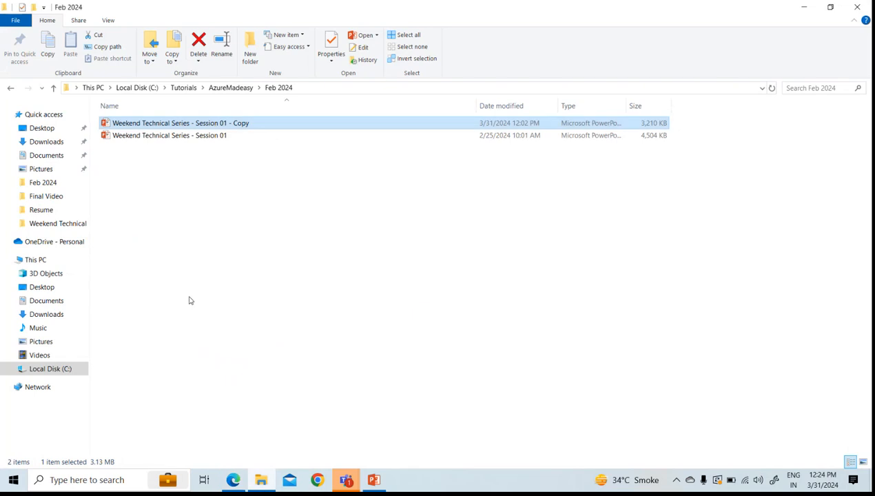
pyautogui.click(46, 369)
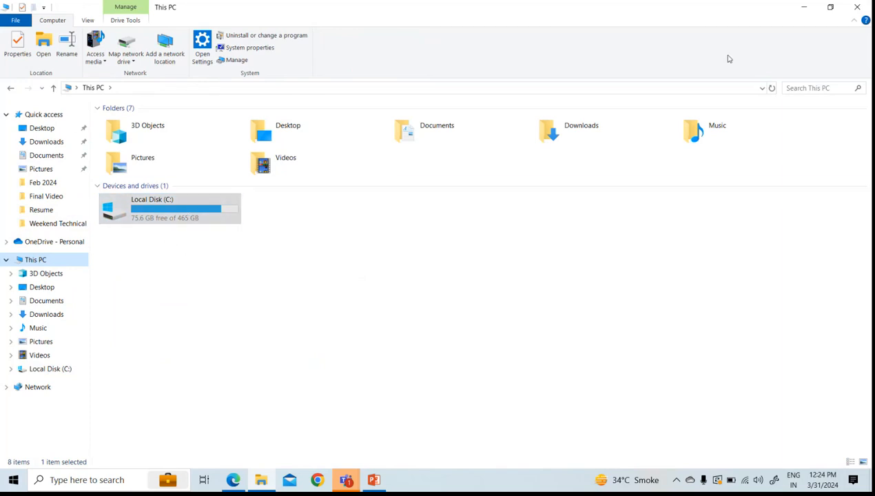
pyautogui.click(804, 10)
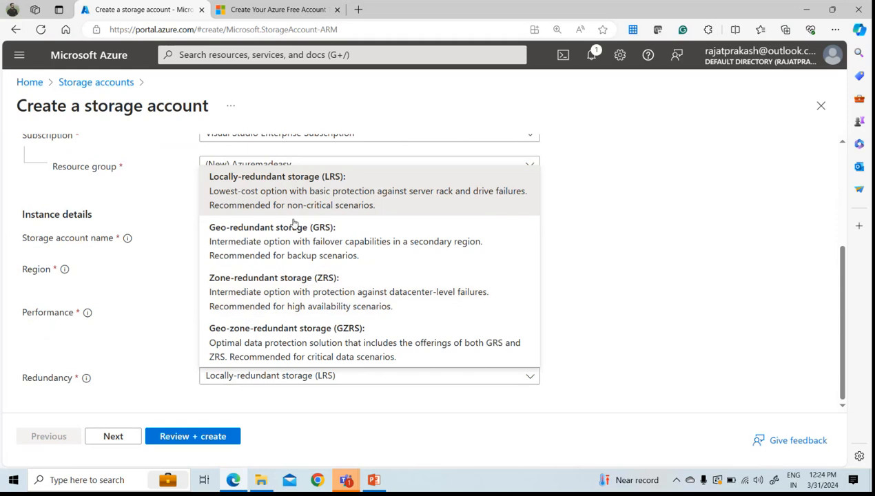
# - Choose Locally-redundant storage (LRS) as the redundancy and open the Advanced settings
pyautogui.click(346, 191)
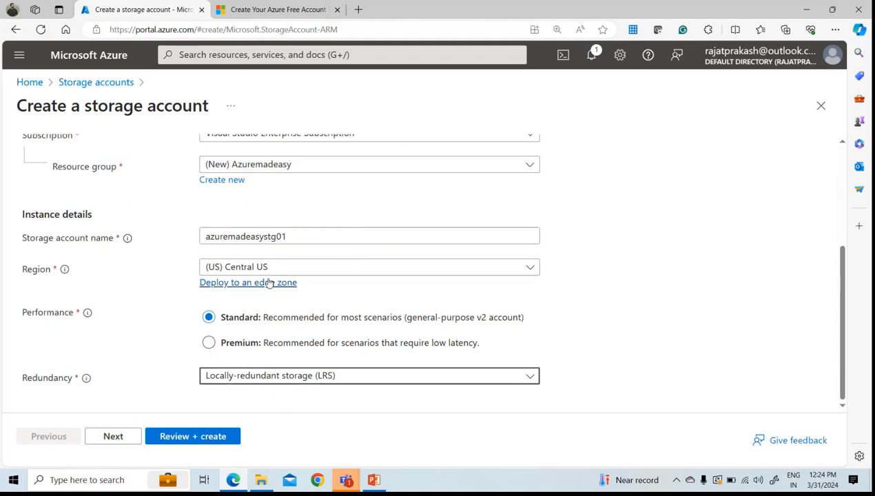
pyautogui.scroll(5, 276, 278)
pyautogui.click(98, 152)
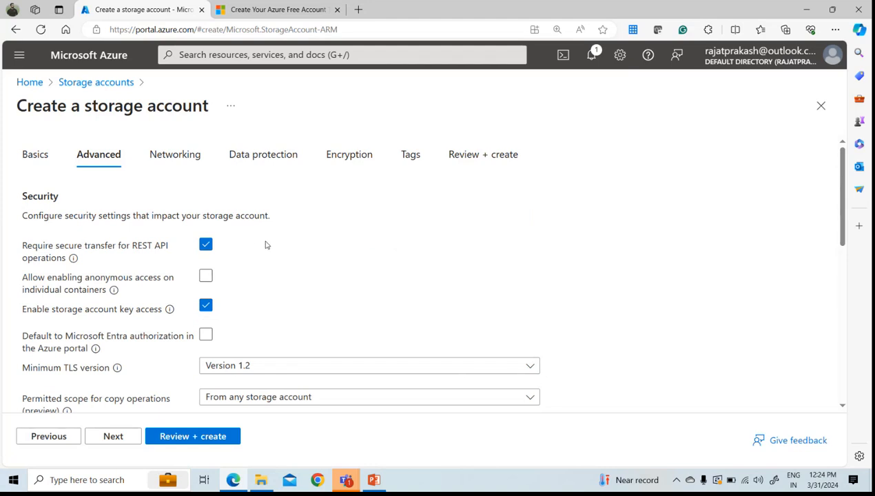
# - Review the Advanced settings for security, hierarchical namespace, access protocols and blob storage, and look at the available minimum TLS versions
pyautogui.scroll(-2, 275, 261)
pyautogui.scroll(-5, 275, 262)
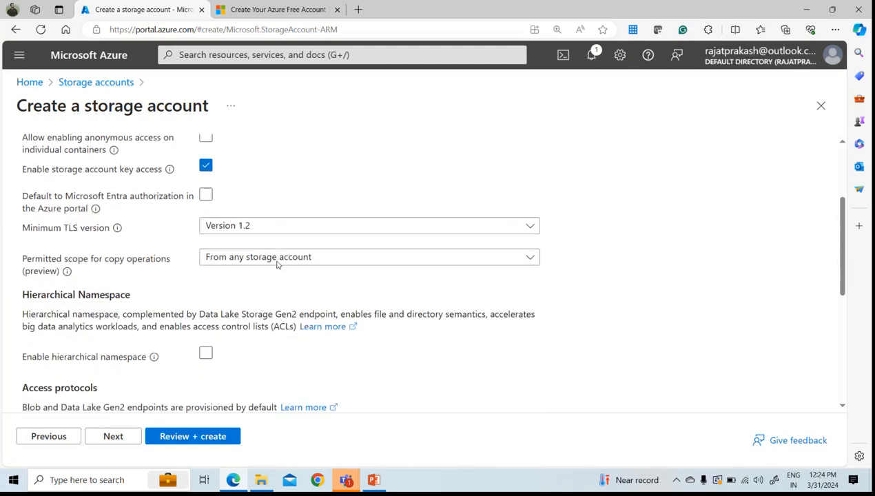
pyautogui.scroll(-2, 279, 268)
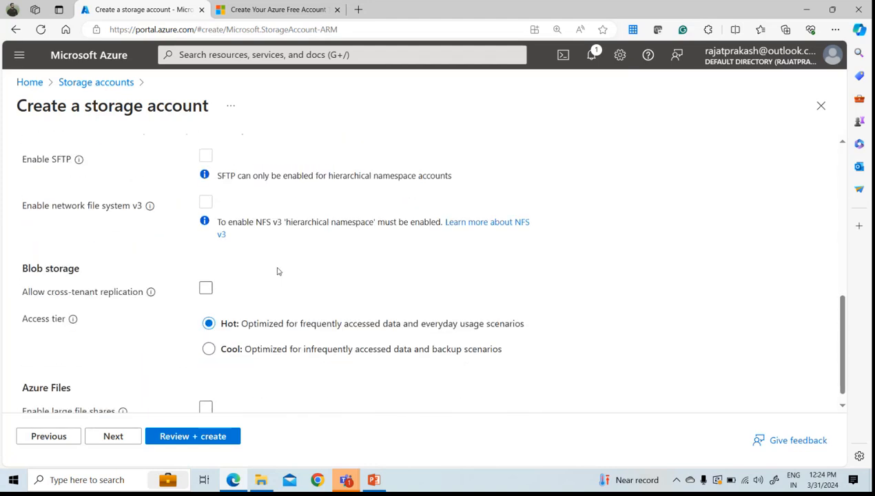
pyautogui.scroll(3, 282, 248)
pyautogui.scroll(5, 282, 247)
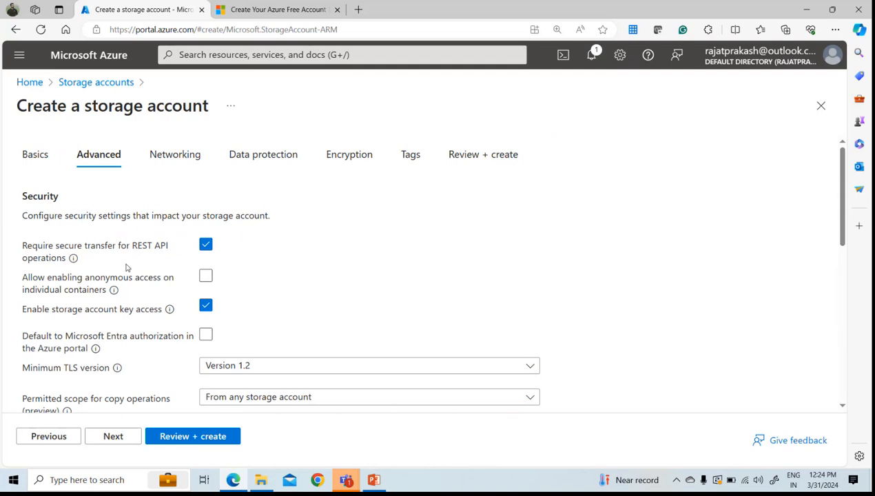
pyautogui.scroll(-2, 263, 328)
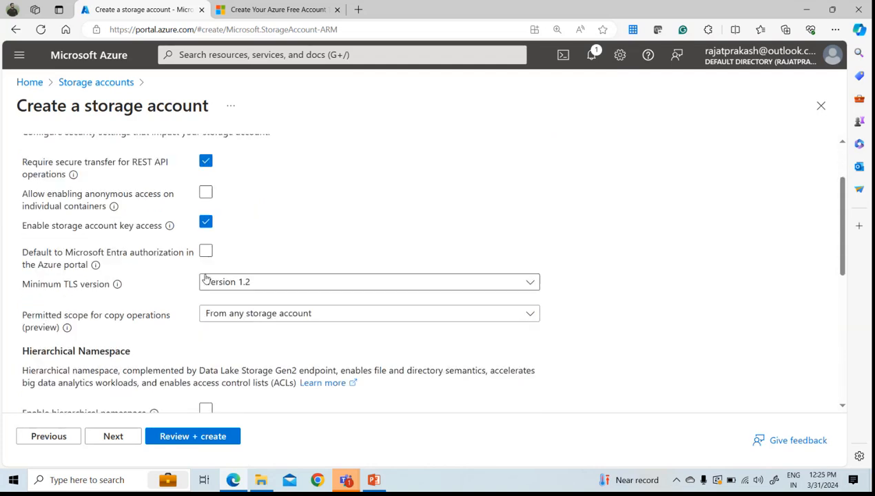
pyautogui.click(245, 282)
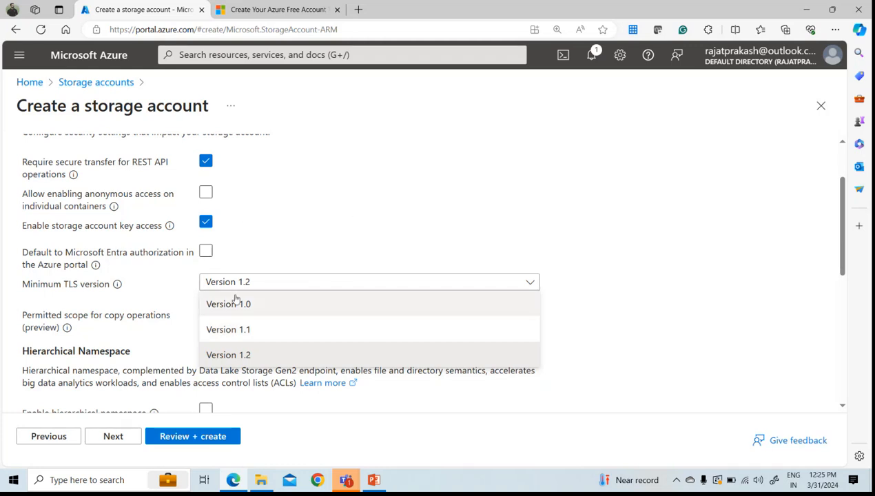
pyautogui.click(448, 250)
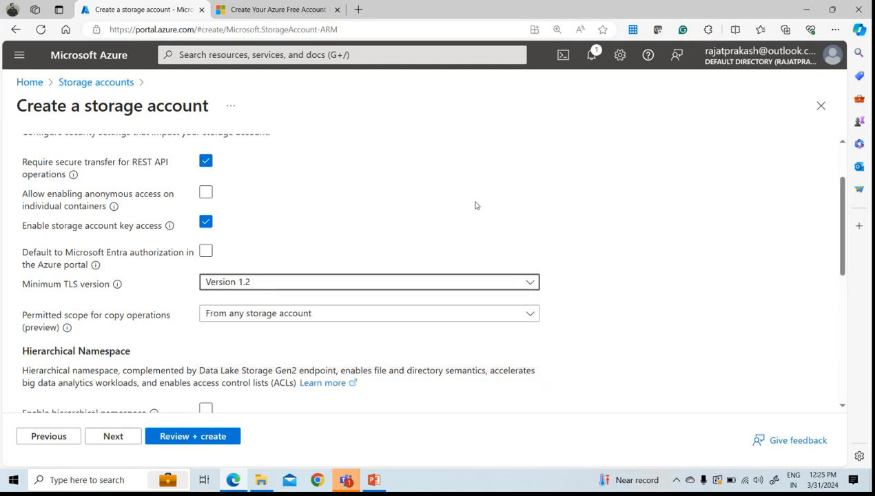
pyautogui.scroll(-3, 474, 205)
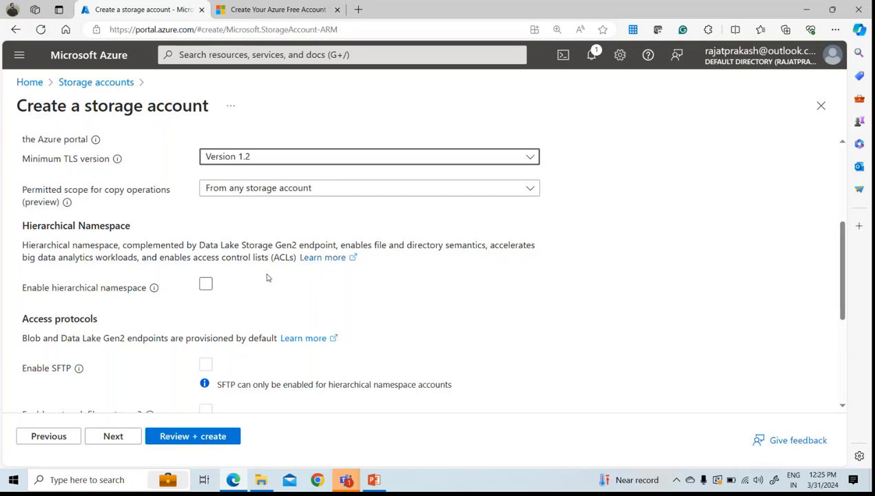
pyautogui.scroll(3, 268, 277)
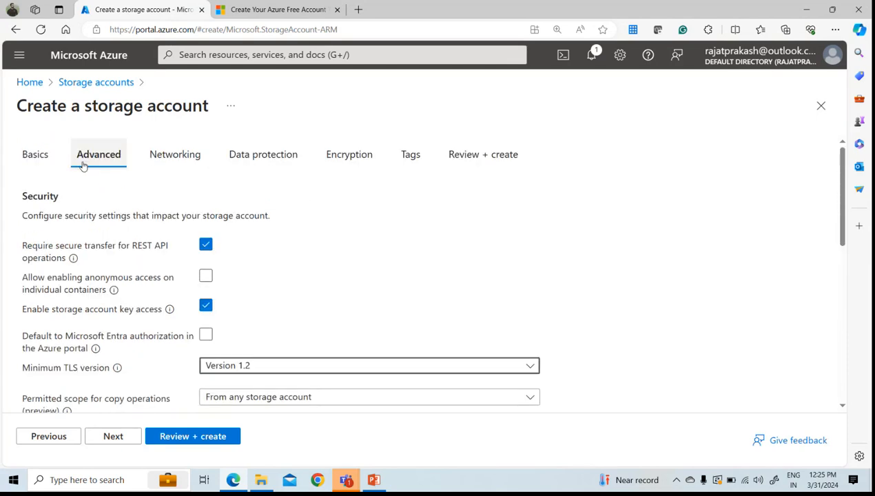
# - Open the Networking settings and enable public access from selected virtual networks and IP addresses
pyautogui.click(159, 161)
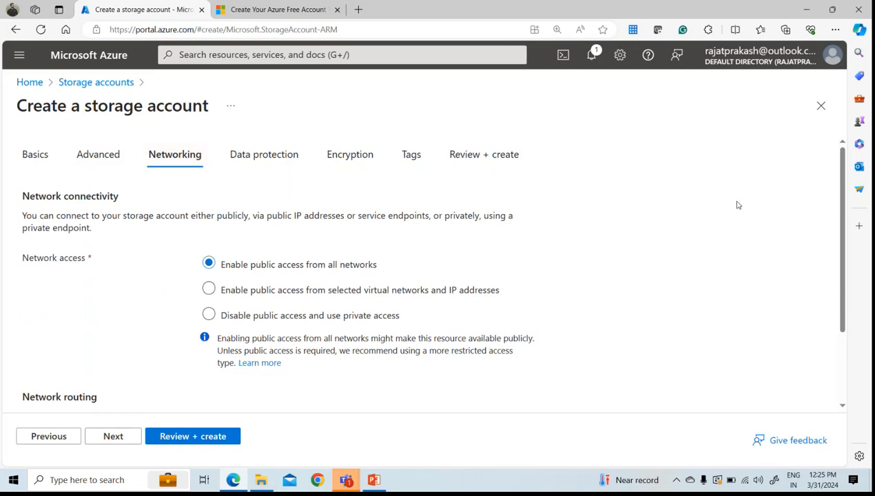
pyautogui.moveTo(839, 208); pyautogui.dragTo(839, 246)
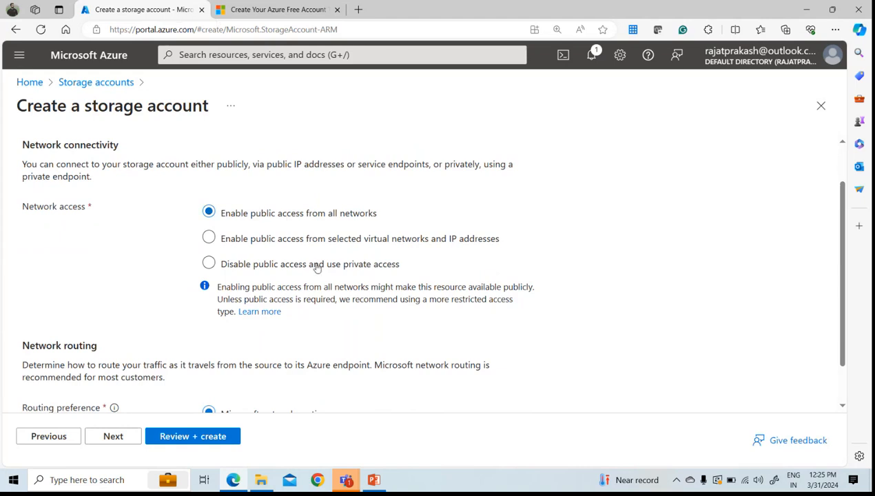
pyautogui.click(343, 240)
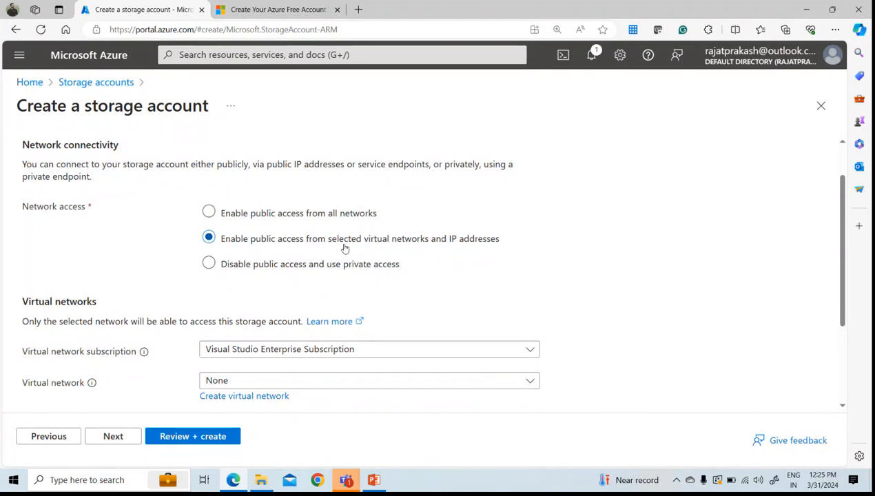
pyautogui.scroll(-2, 391, 265)
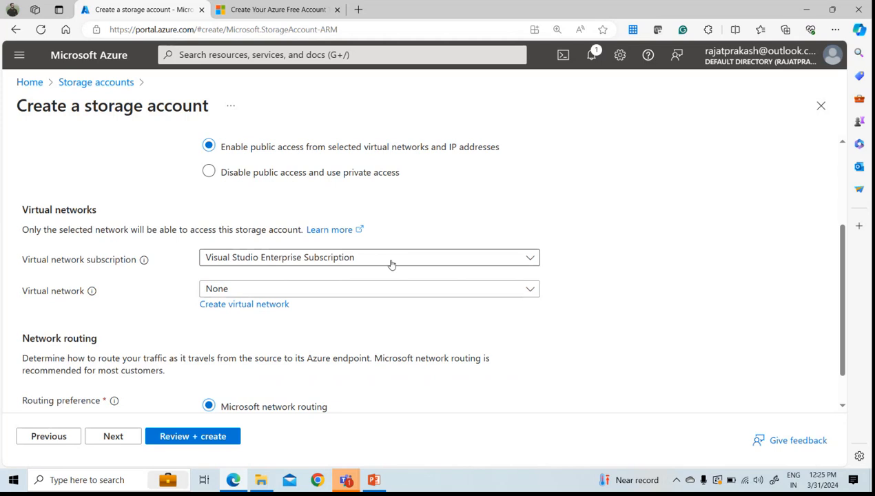
# - Look at the virtual network and subscription choices, and return network access to public access from all networks
pyautogui.click(345, 289)
pyautogui.click(653, 295)
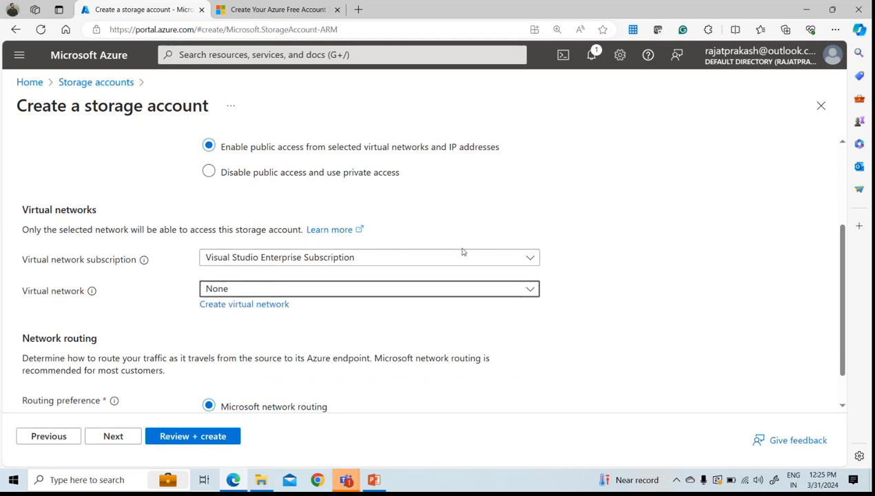
pyautogui.click(463, 252)
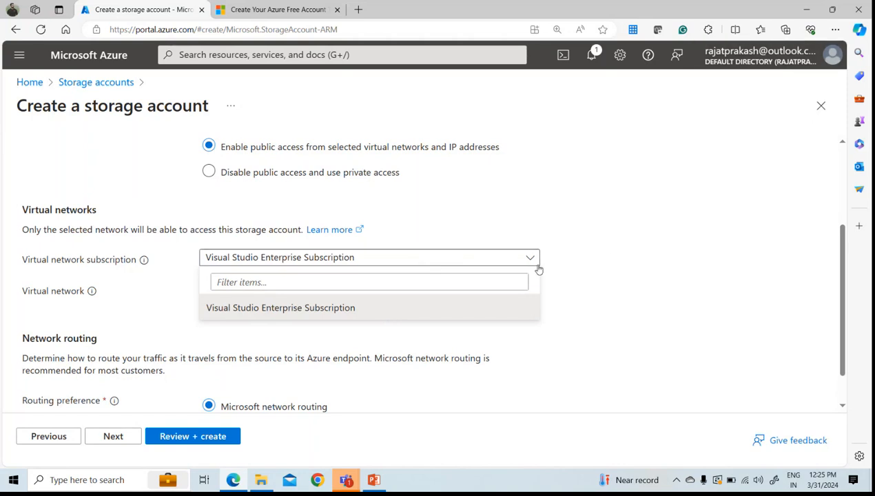
pyautogui.click(609, 254)
pyautogui.scroll(2, 840, 264)
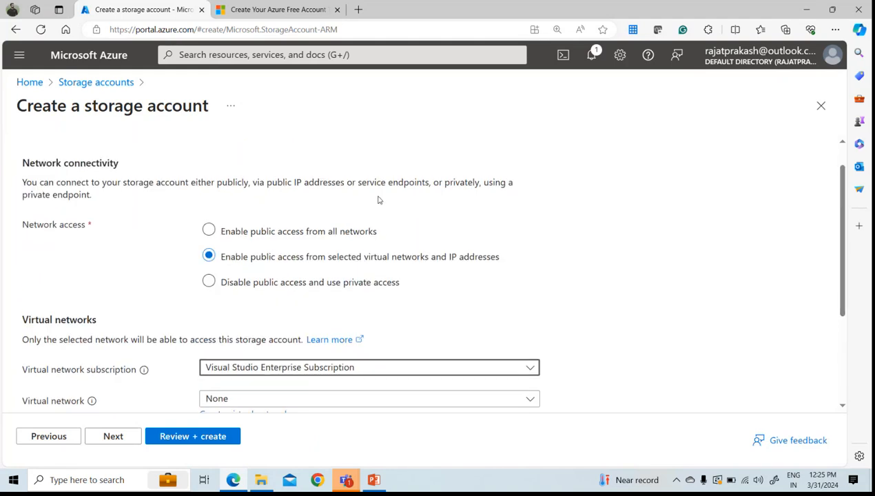
pyautogui.click(230, 235)
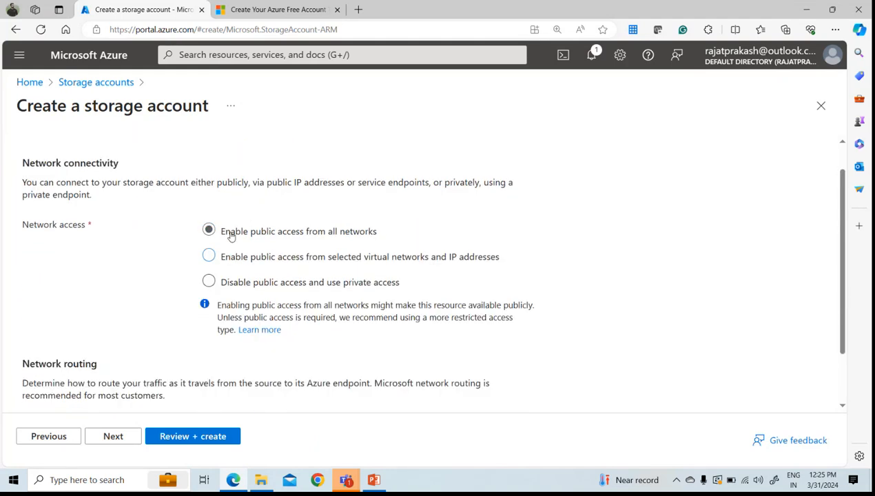
# - Select public access from selected virtual networks and IP addresses again and look over the virtual network settings
pyautogui.click(296, 265)
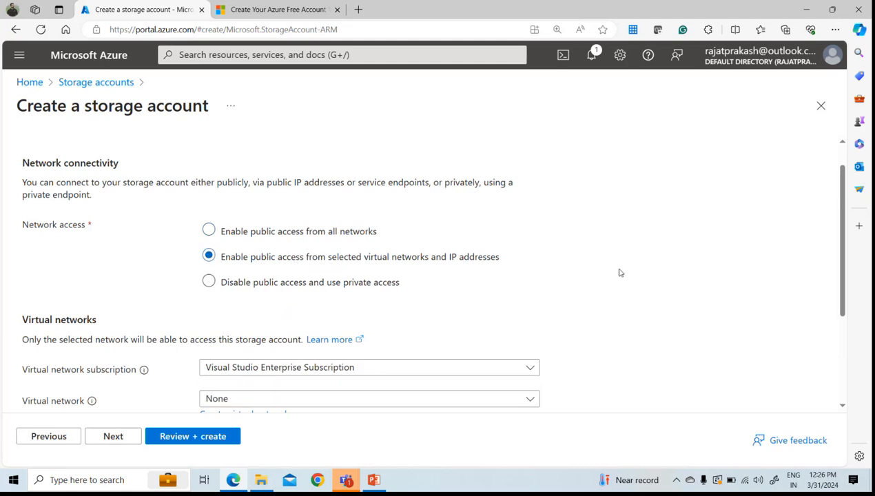
pyautogui.scroll(-3, 296, 251)
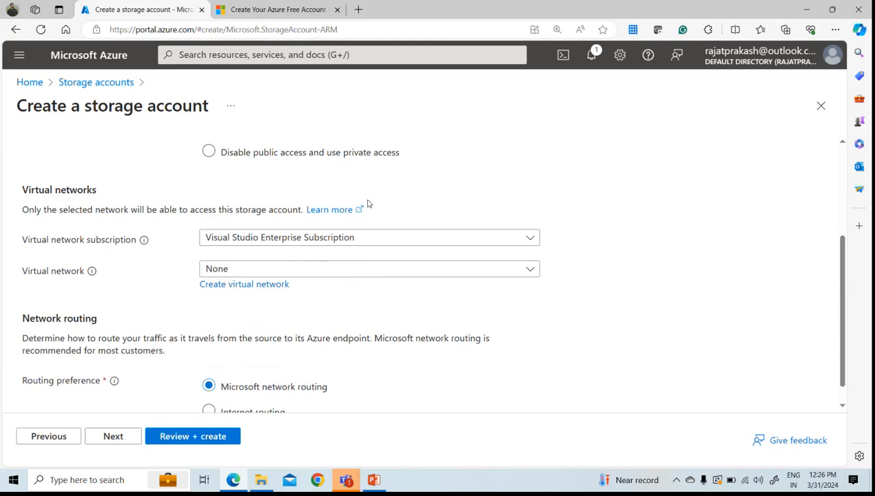
pyautogui.scroll(2, 367, 203)
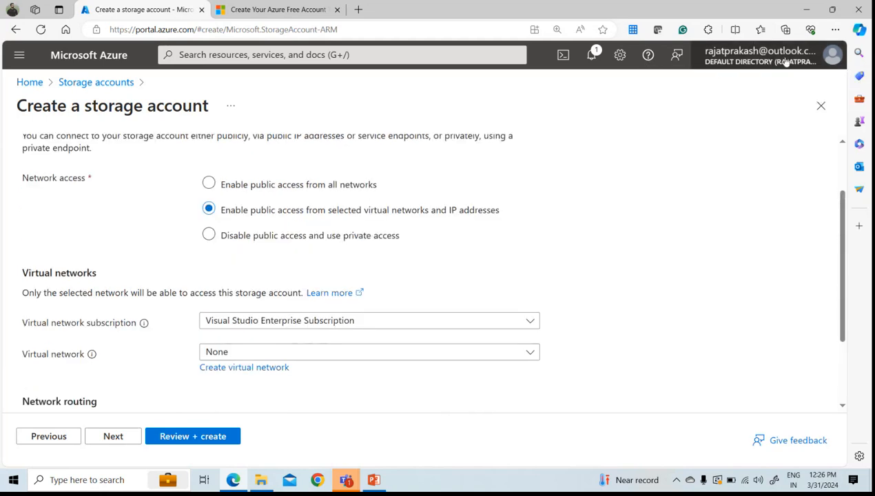
pyautogui.click(19, 54)
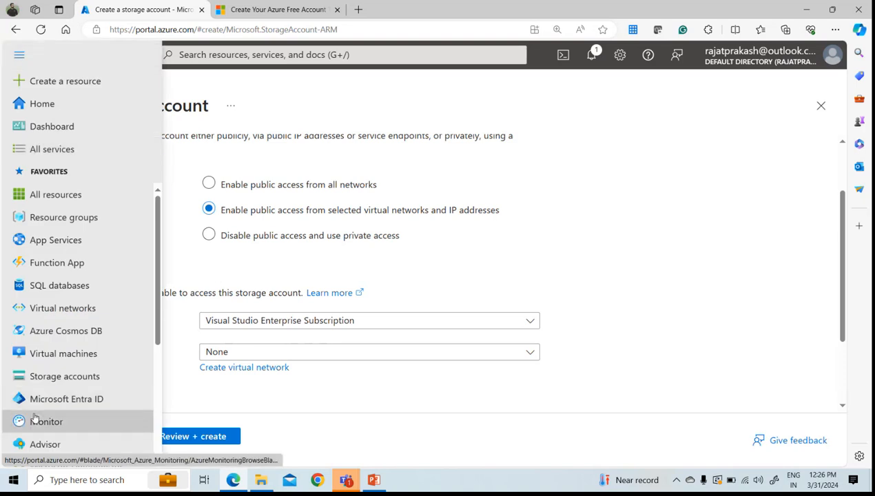
pyautogui.scroll(-1, 66, 356)
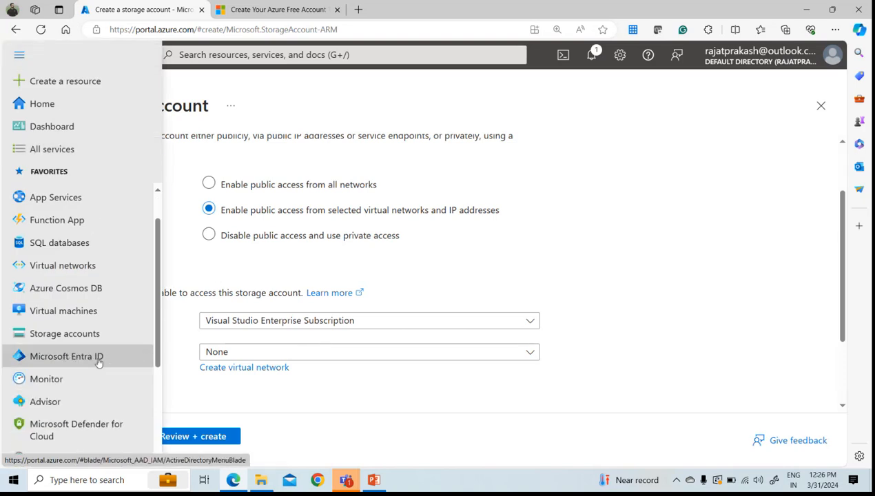
pyautogui.click(621, 282)
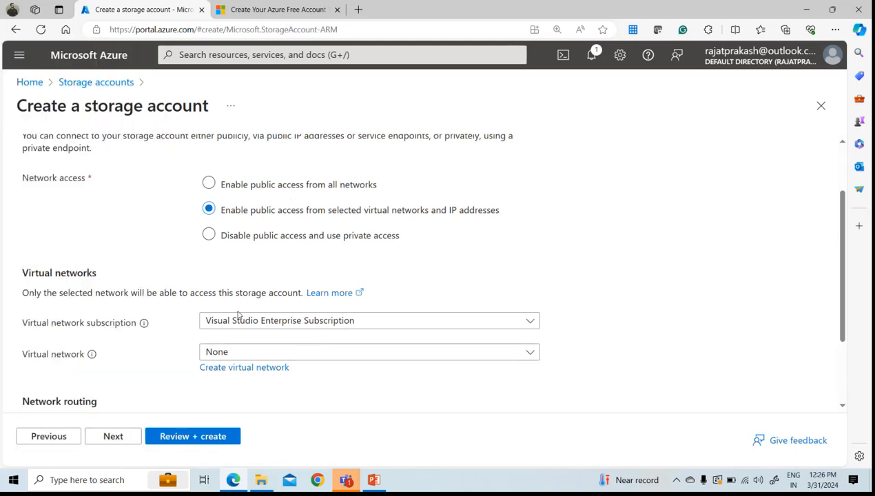
# - Keep Visual Studio Enterprise Subscription as the virtual network subscription and look at the virtual network and network routing options
pyautogui.click(265, 319)
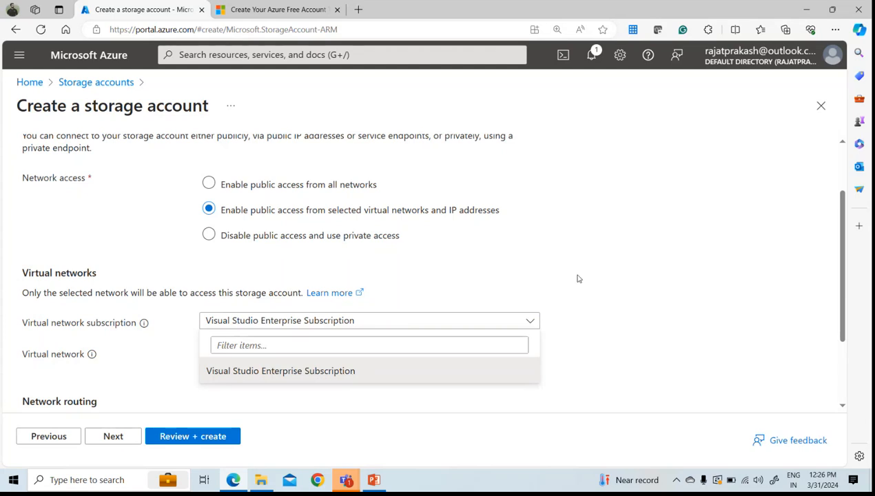
pyautogui.click(319, 323)
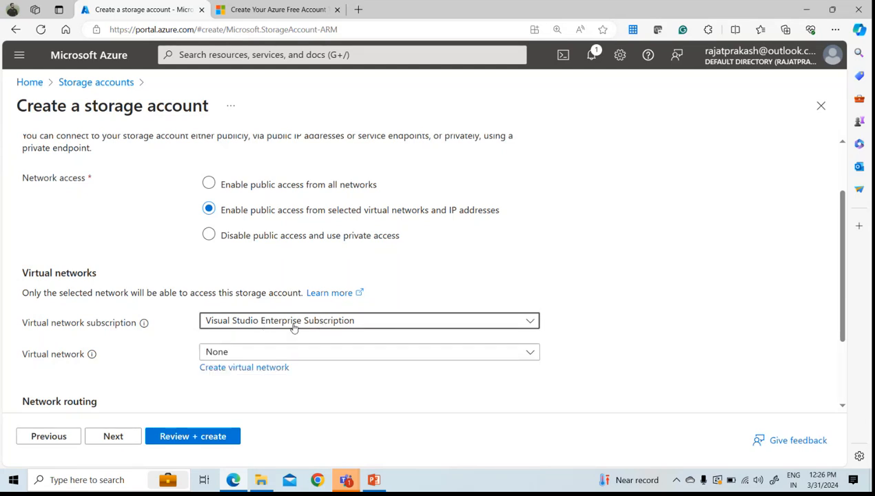
pyautogui.click(295, 323)
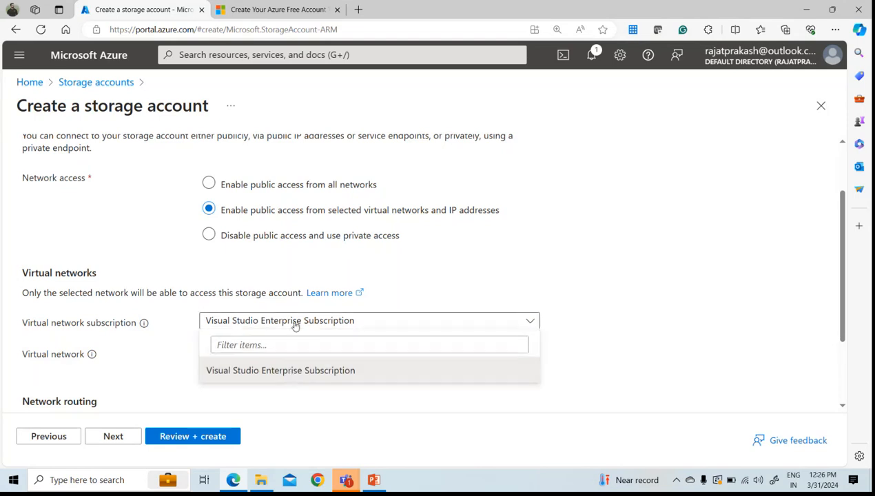
pyautogui.click(282, 372)
pyautogui.click(335, 351)
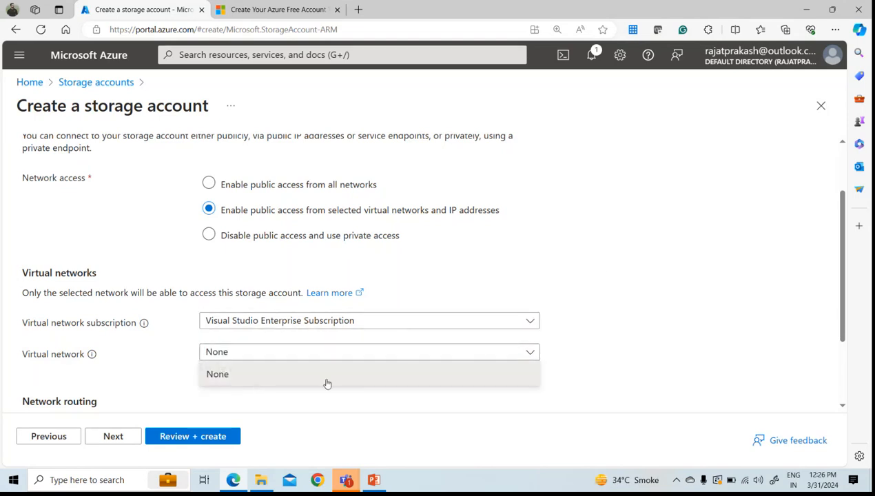
pyautogui.click(613, 263)
pyautogui.scroll(-2, 615, 263)
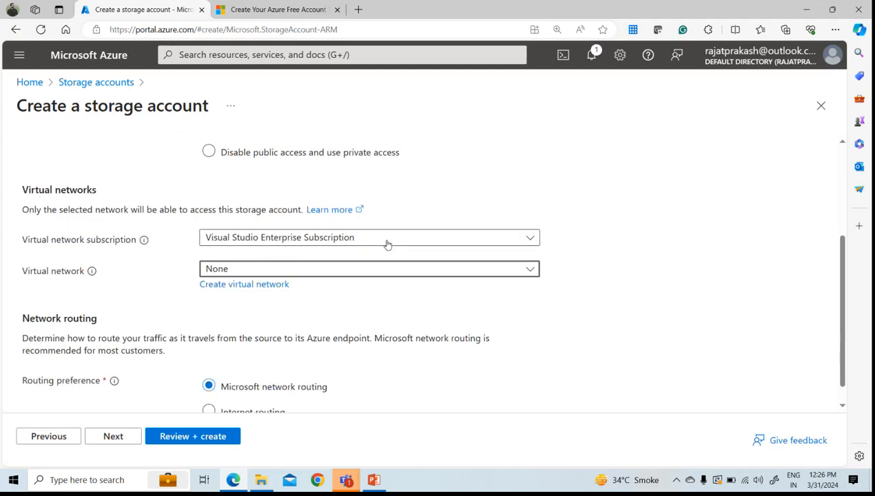
pyautogui.scroll(2, 266, 184)
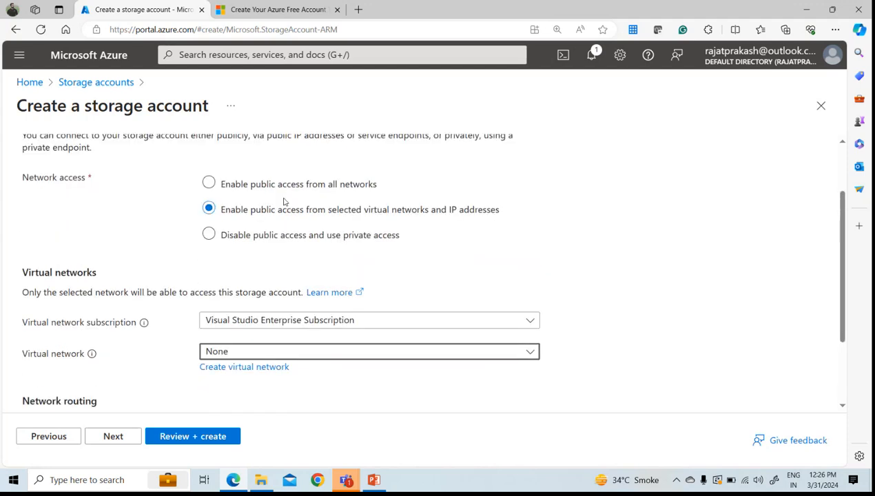
# - Try disabling public access to view the private endpoint options, and set network access to Enable public access from all networks
pyautogui.click(264, 236)
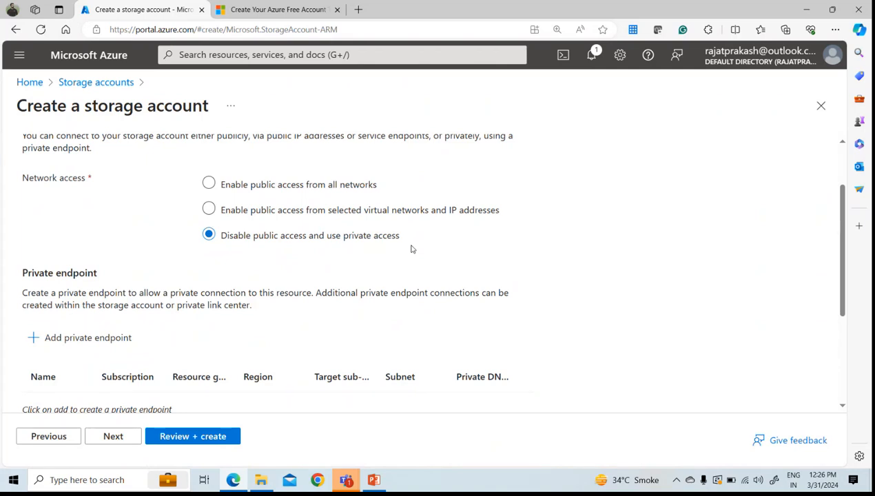
pyautogui.scroll(-1, 411, 249)
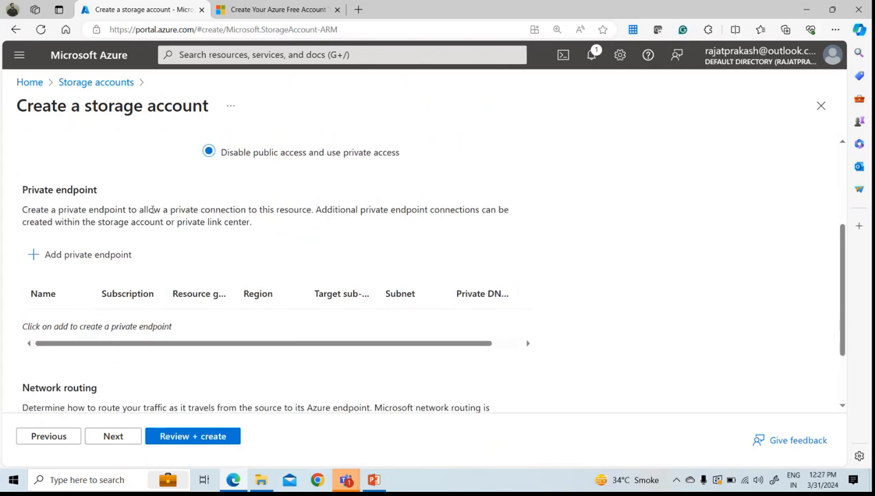
pyautogui.scroll(2, 513, 300)
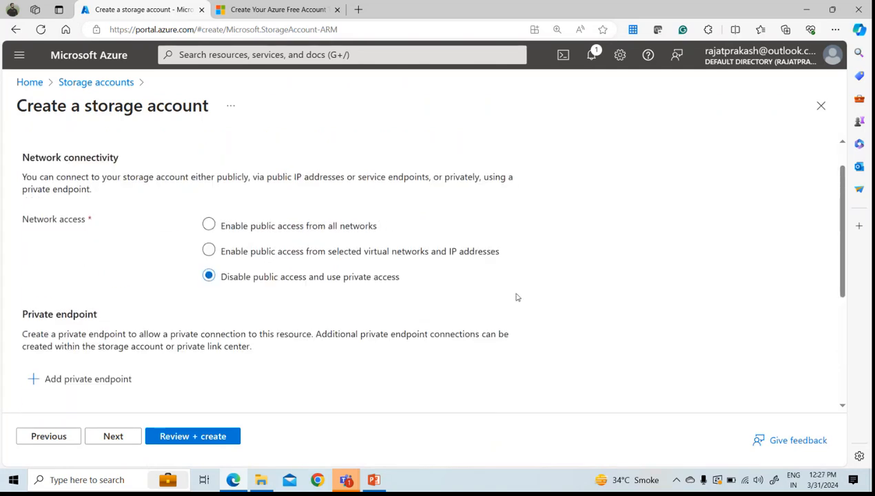
pyautogui.click(335, 228)
pyautogui.scroll(1, 322, 220)
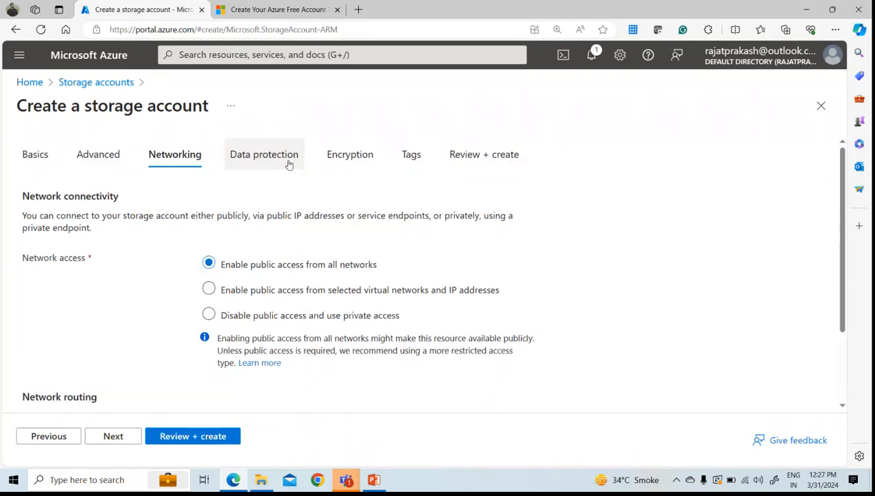
# - Open the Data protection settings and examine the soft delete options for blobs, containers and file shares
pyautogui.click(288, 163)
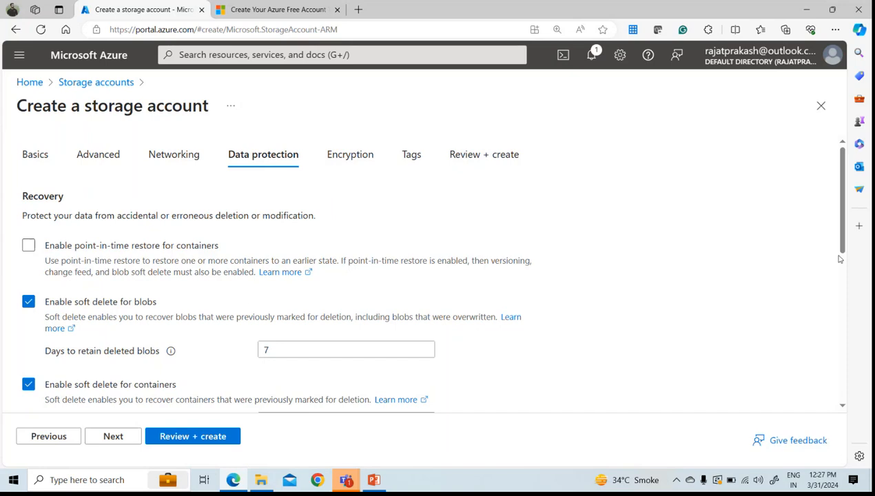
pyautogui.moveTo(842, 231); pyautogui.dragTo(841, 265)
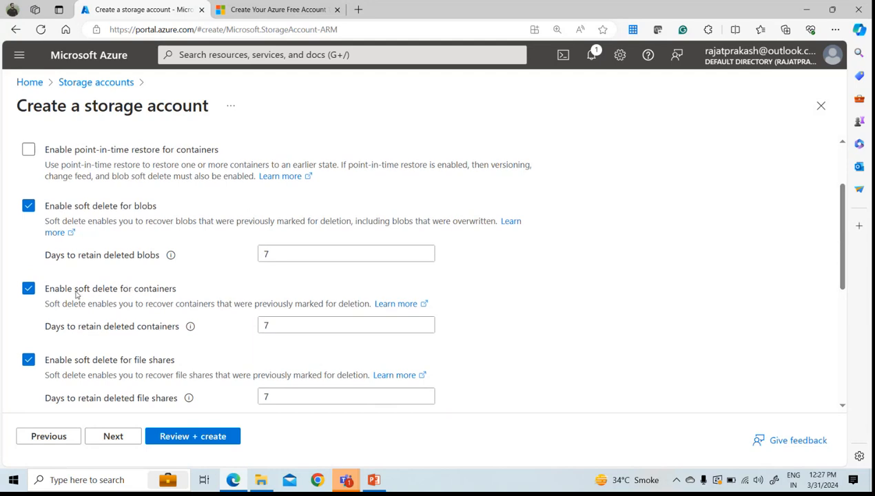
pyautogui.moveTo(75, 292); pyautogui.dragTo(126, 314)
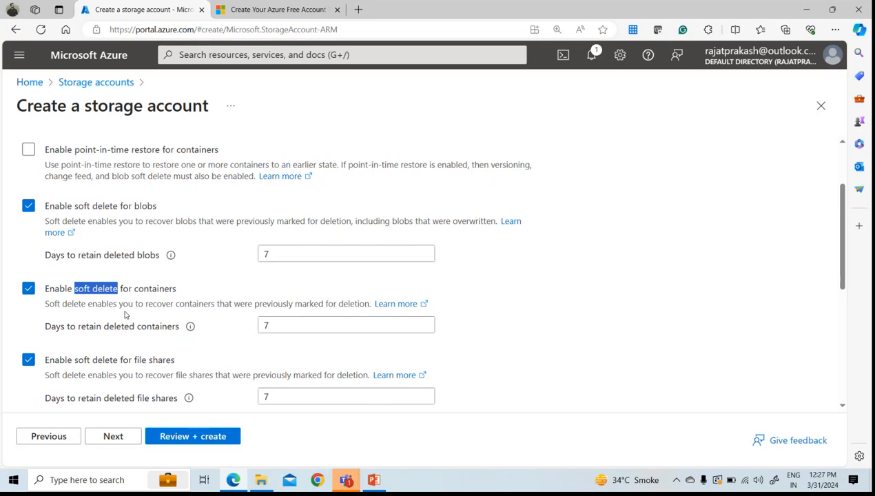
# - Set the retention period for deleted blobs to 8 days in the soft delete settings
pyautogui.scroll(1, 125, 314)
pyautogui.click(289, 297)
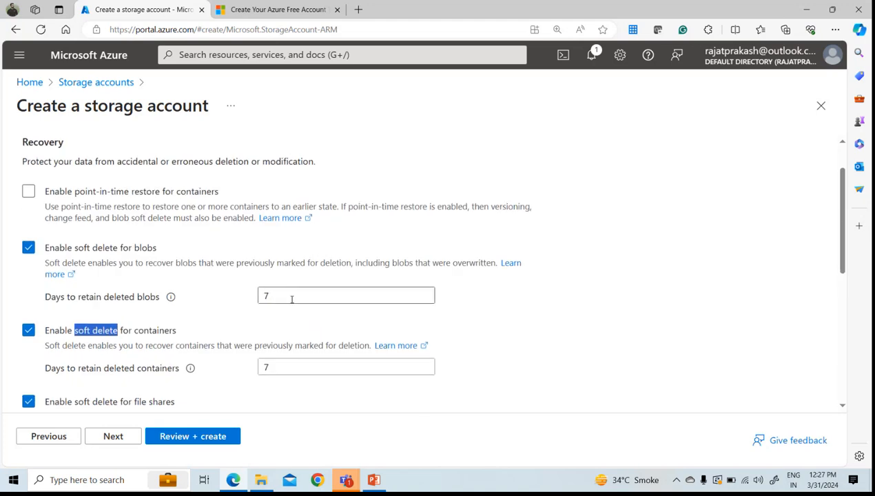
pyautogui.press('BackSpace')
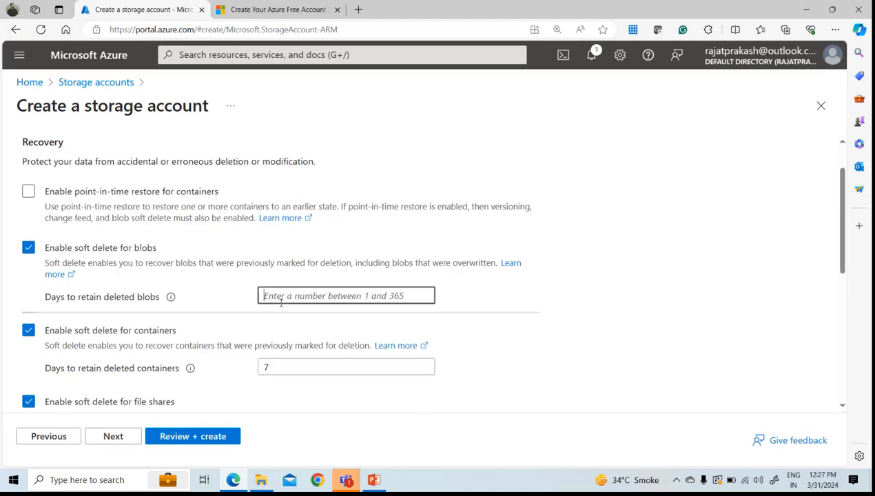
pyautogui.write('8')
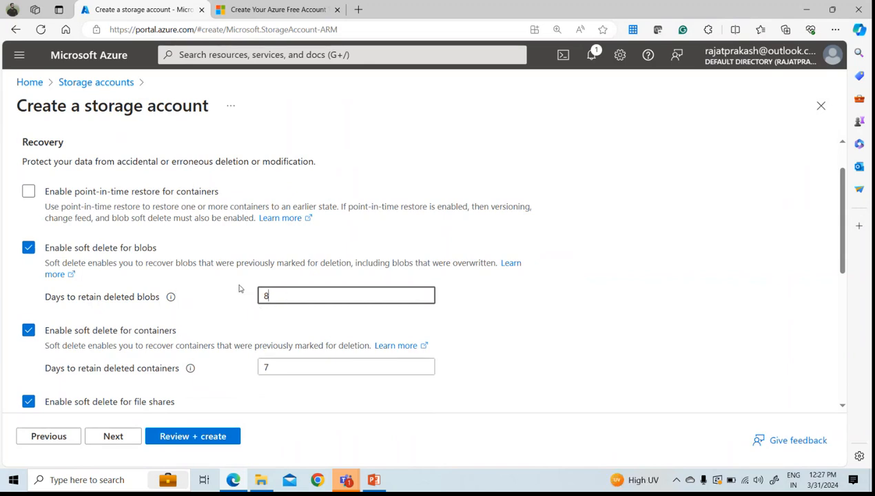
pyautogui.doubleClick(267, 294)
pyautogui.click(268, 294)
pyautogui.moveTo(284, 296); pyautogui.dragTo(264, 294)
# - Set the retention period for deleted containers to 10 days and point out the container and blob soft delete options
pyautogui.click(321, 373)
pyautogui.press('BackSpace')
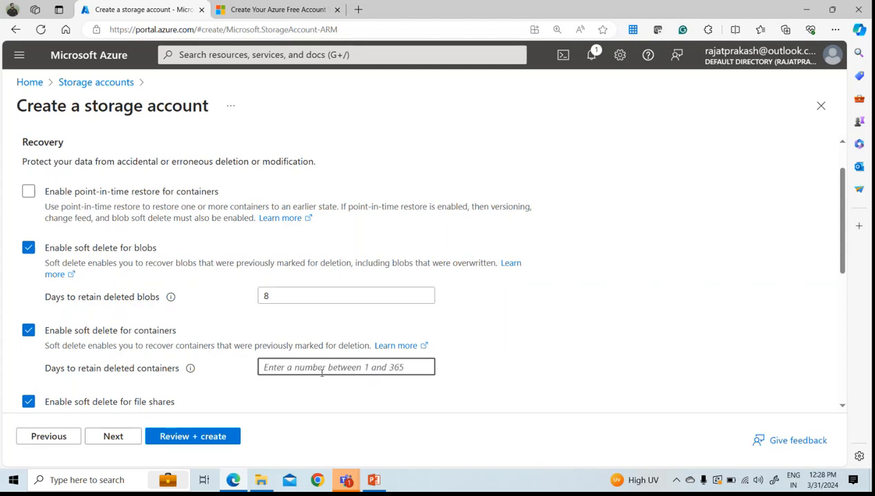
pyautogui.write('10')
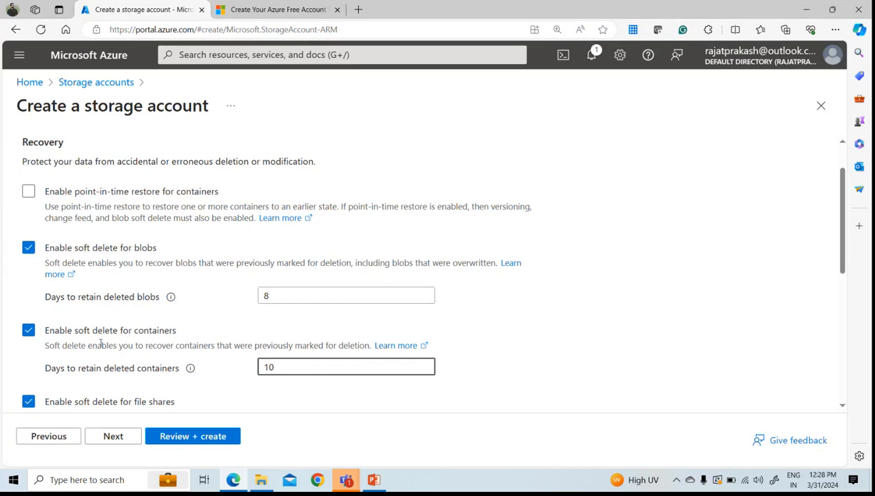
pyautogui.moveTo(77, 332); pyautogui.dragTo(112, 331)
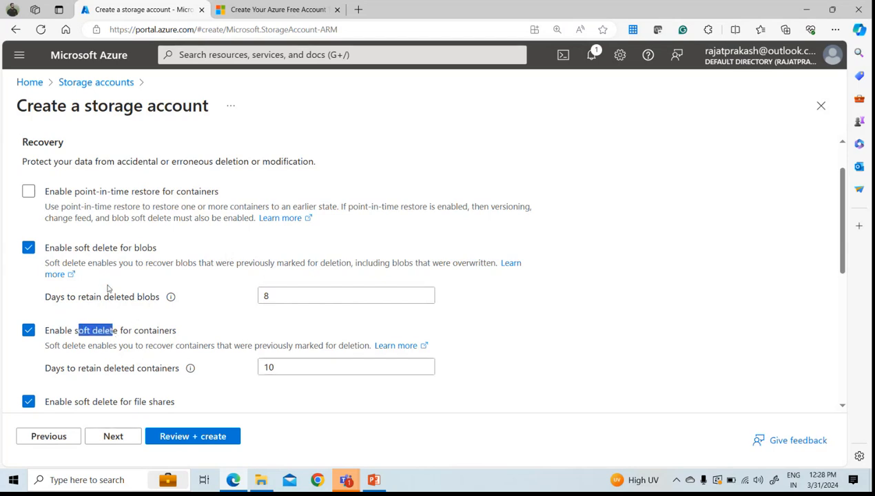
pyautogui.moveTo(75, 250); pyautogui.dragTo(119, 249)
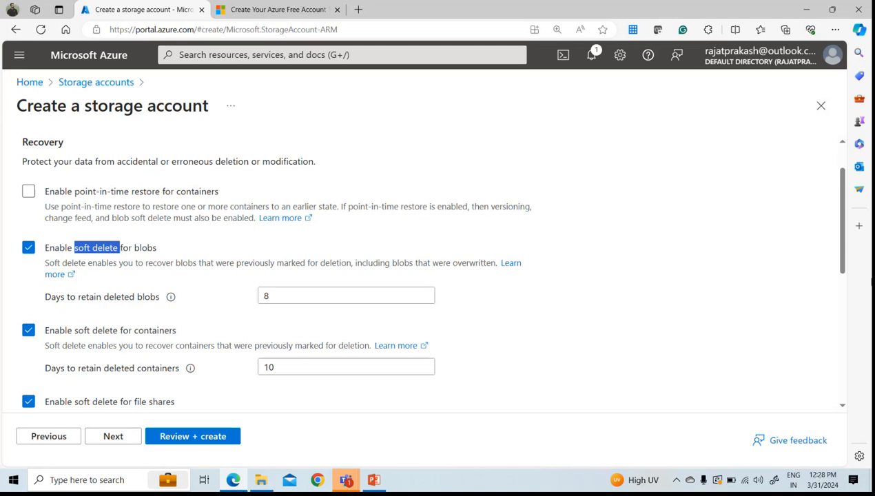
# - Highlight soft delete for file shares, try disabling it, and enable it again
pyautogui.moveTo(842, 240); pyautogui.dragTo(829, 312)
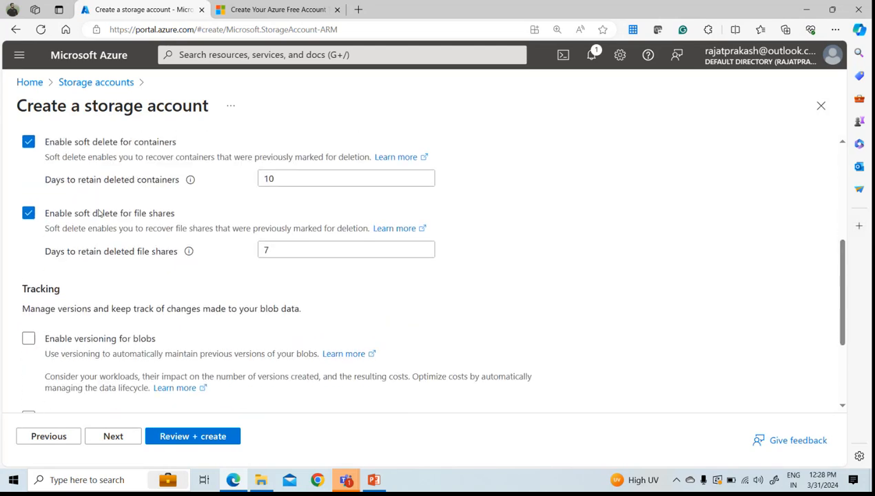
pyautogui.moveTo(75, 219); pyautogui.dragTo(118, 219)
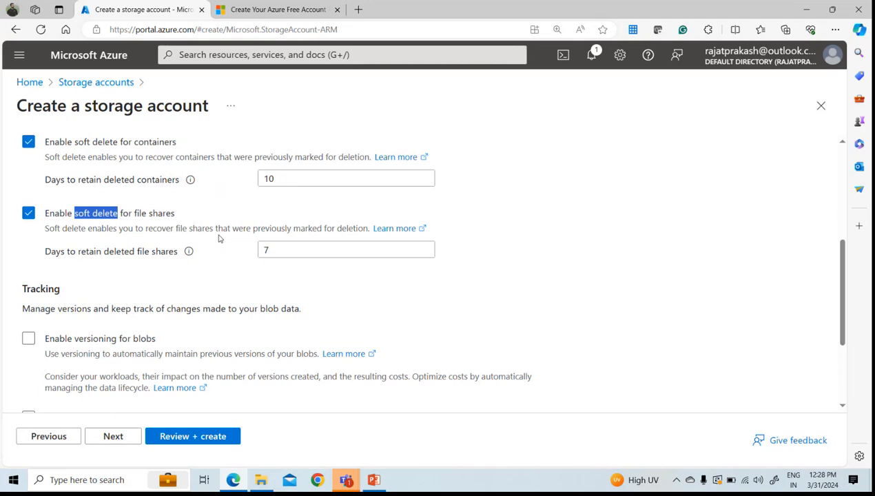
pyautogui.click(121, 218)
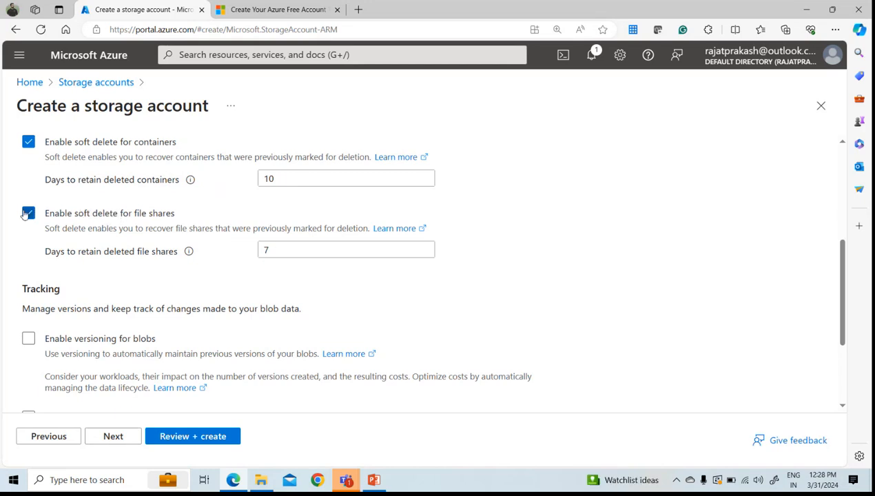
pyautogui.click(27, 217)
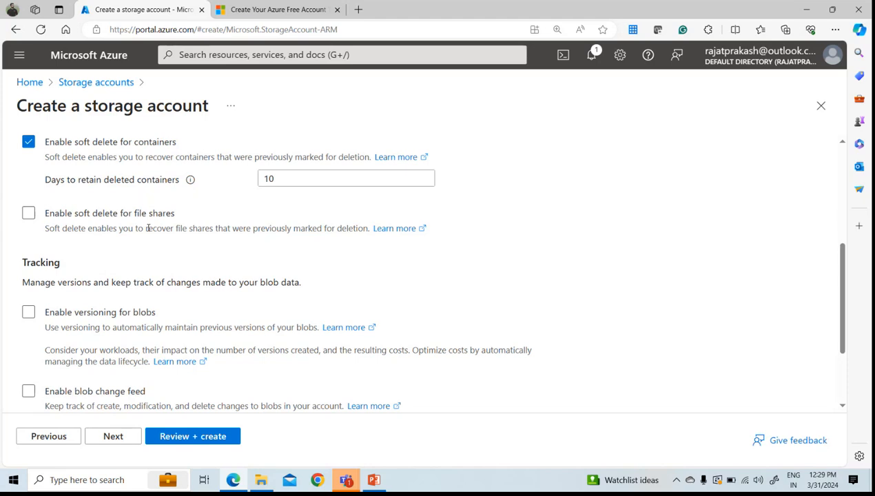
pyautogui.click(29, 214)
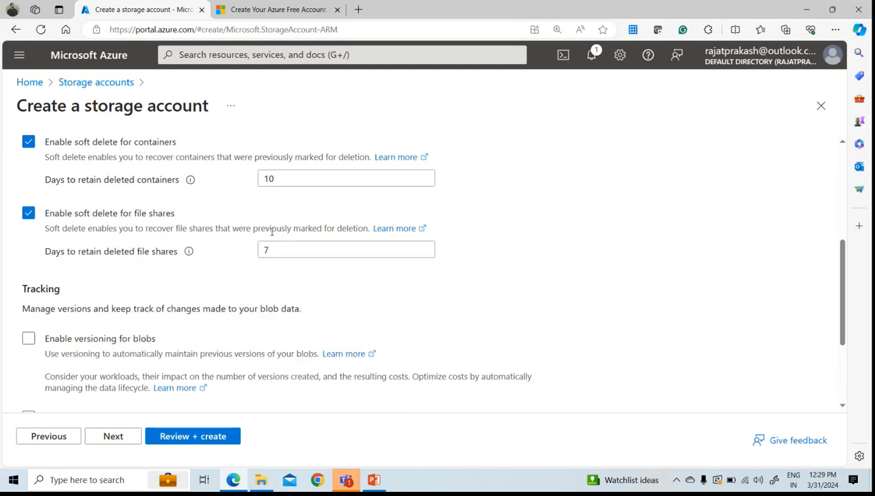
# - Look at the Tracking options, try enabling versioning for blobs, and disable it again
pyautogui.moveTo(838, 281); pyautogui.dragTo(844, 343)
pyautogui.doubleClick(55, 146)
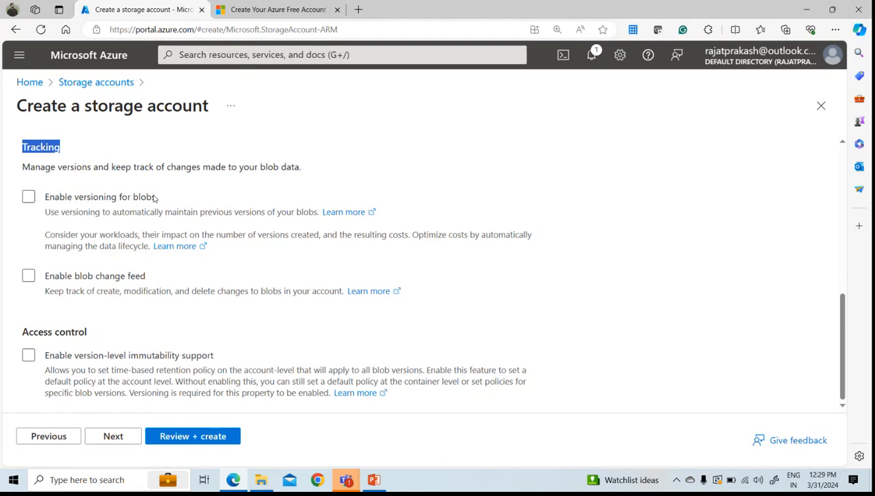
pyautogui.click(28, 196)
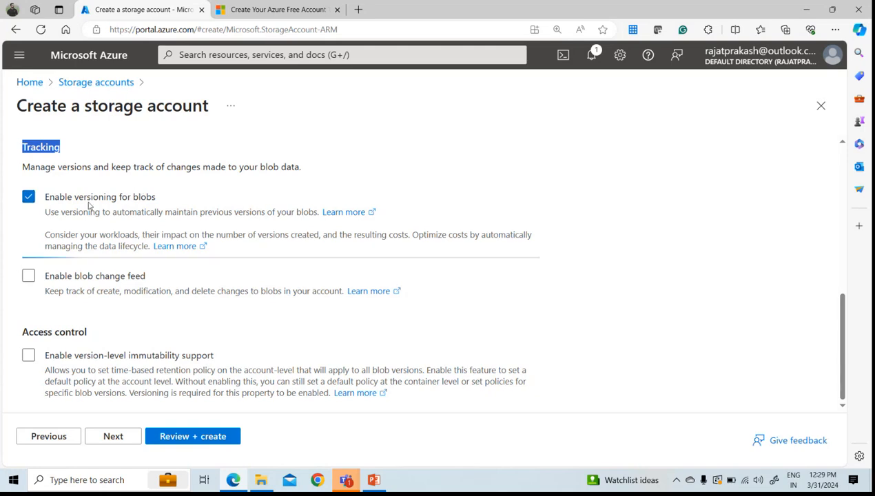
pyautogui.click(29, 197)
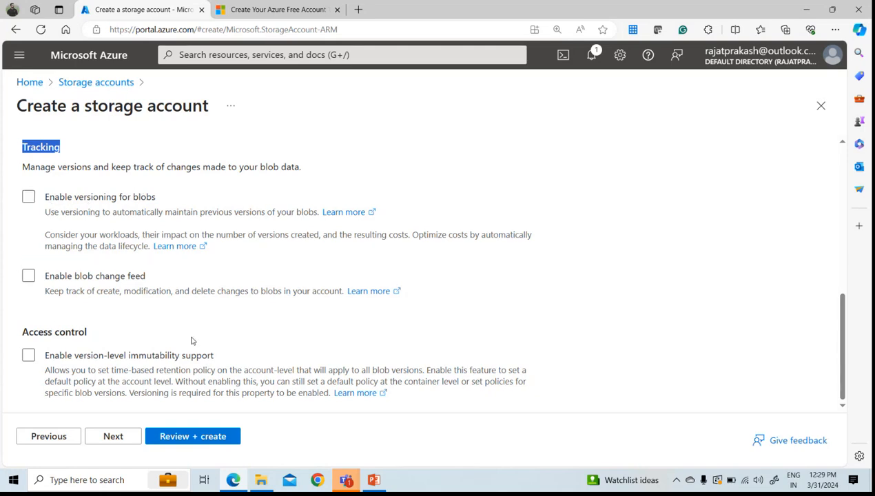
# - Check the Encryption options, review the full configuration summary, and create the storage account
pyautogui.scroll(10, 397, 283)
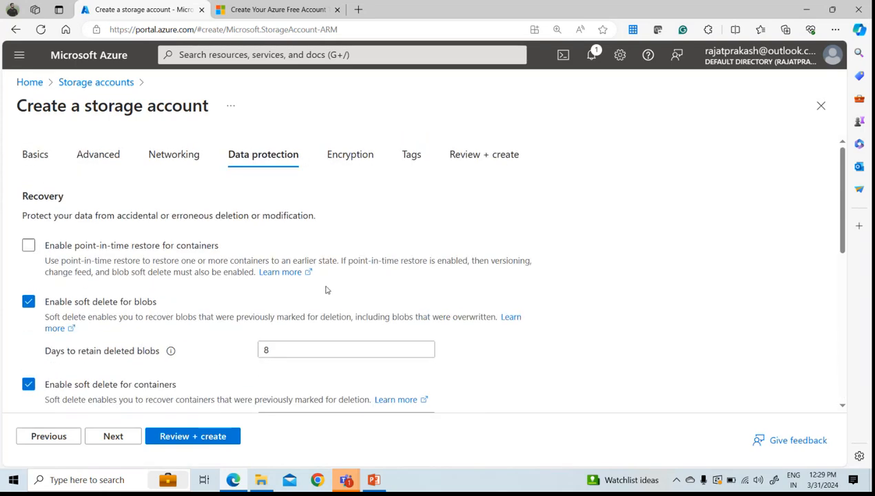
pyautogui.click(372, 150)
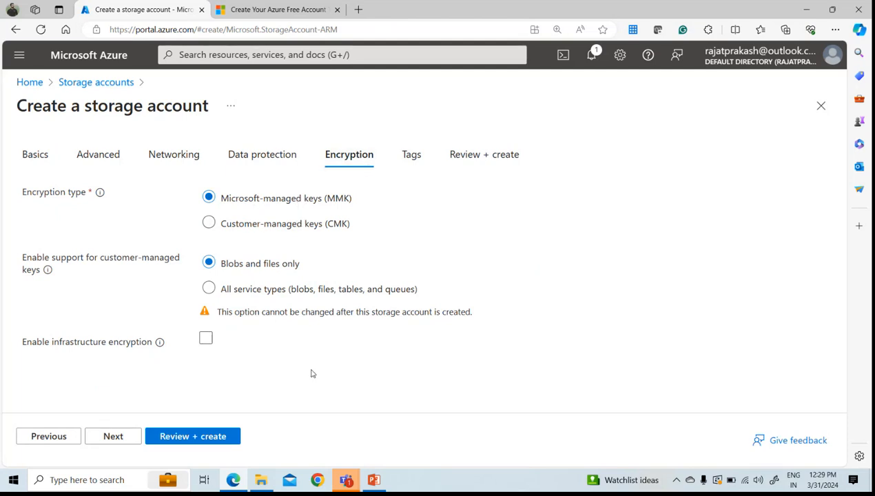
pyautogui.click(216, 435)
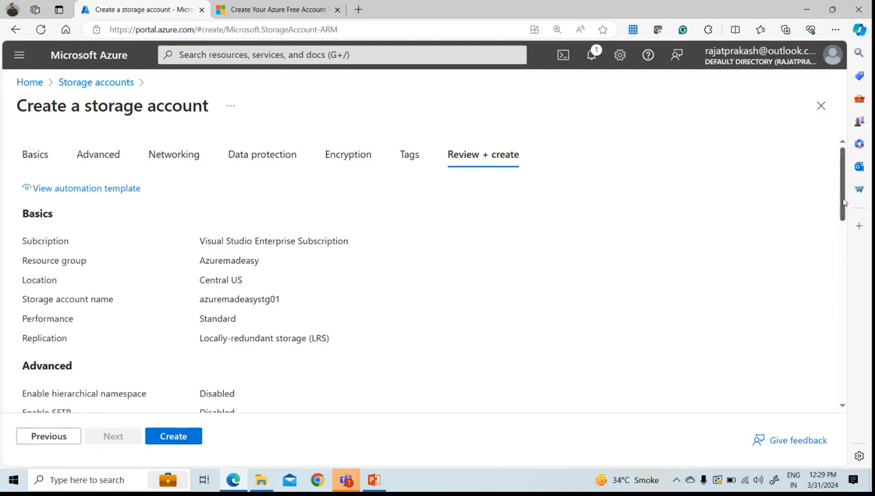
pyautogui.moveTo(841, 205); pyautogui.dragTo(843, 242)
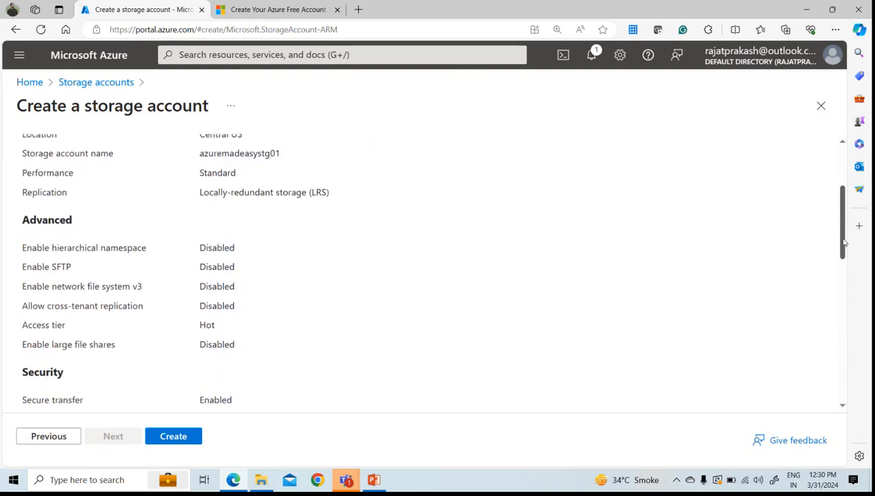
pyautogui.moveTo(844, 242); pyautogui.dragTo(809, 386)
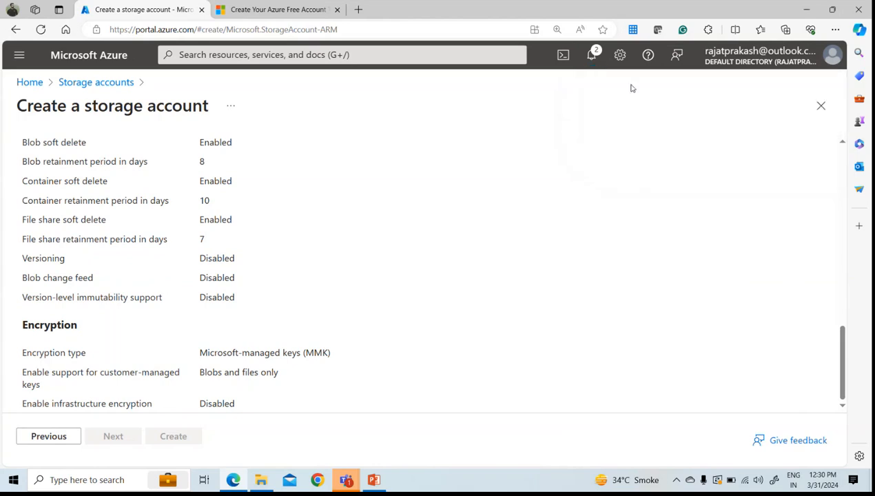
# - Open the notifications, dismiss the remaining-credit notice, and follow the storage account deployment on its details page
pyautogui.click(592, 57)
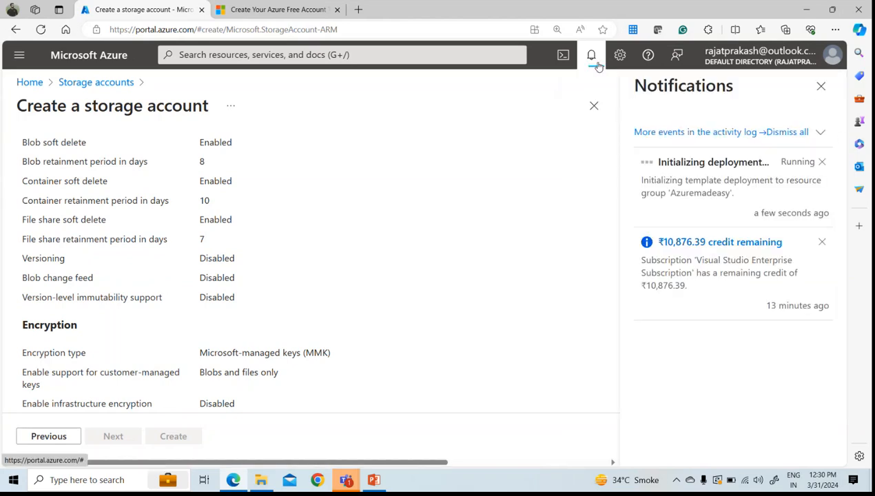
pyautogui.click(822, 242)
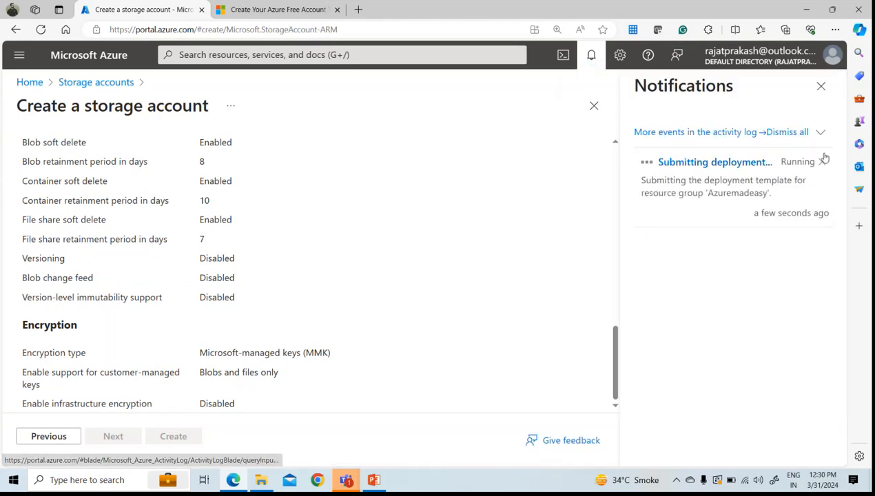
pyautogui.click(710, 166)
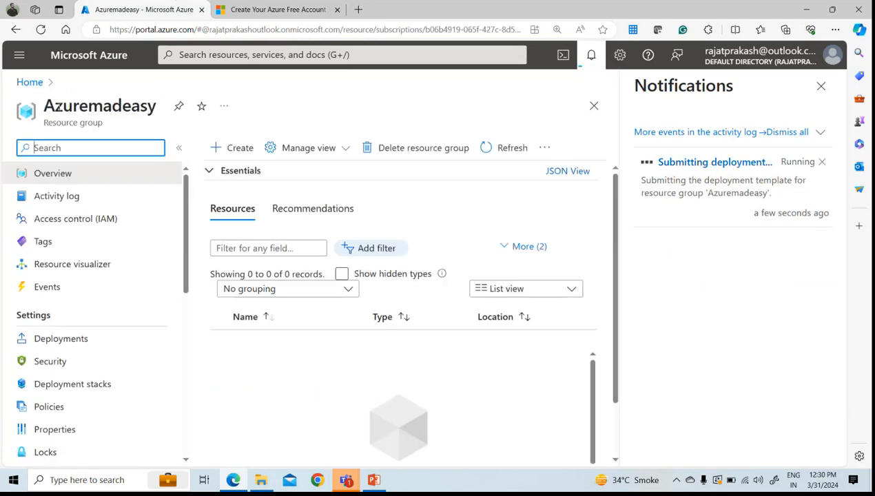
pyautogui.click(34, 83)
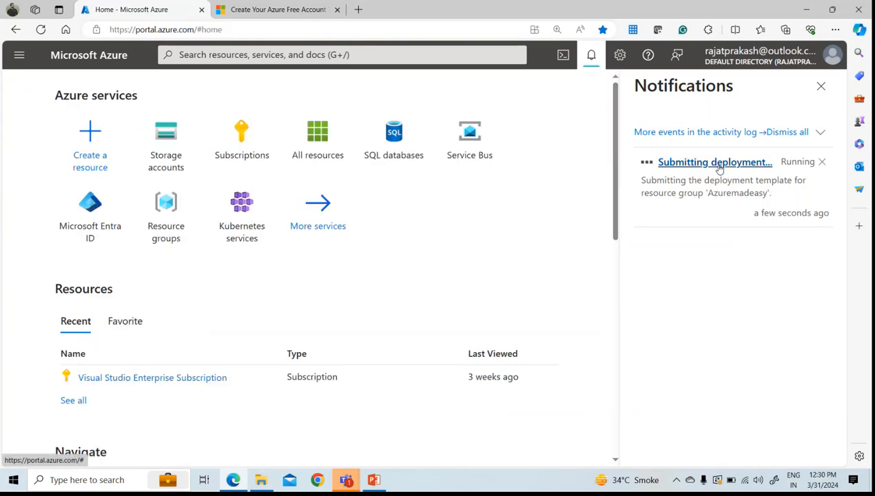
pyautogui.click(723, 170)
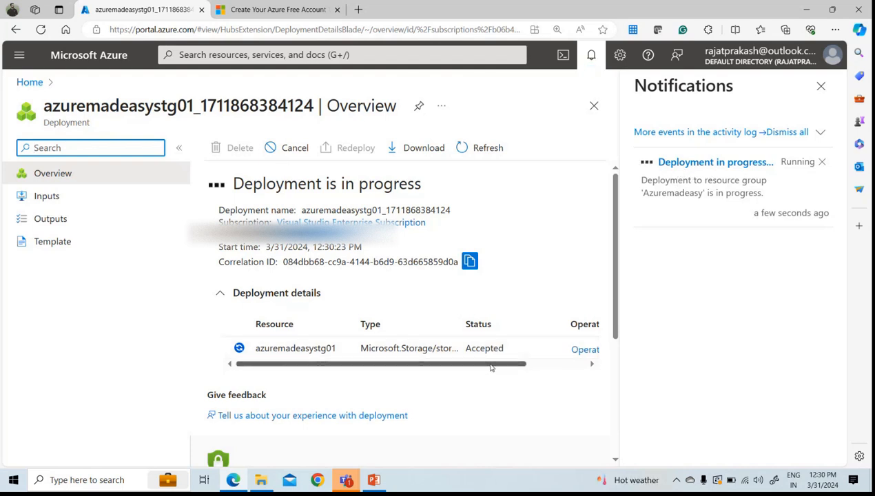
pyautogui.moveTo(486, 364)
pyautogui.mouseDown()
pyautogui.moveTo(566, 363)
pyautogui.moveTo(475, 359)
pyautogui.mouseUp()
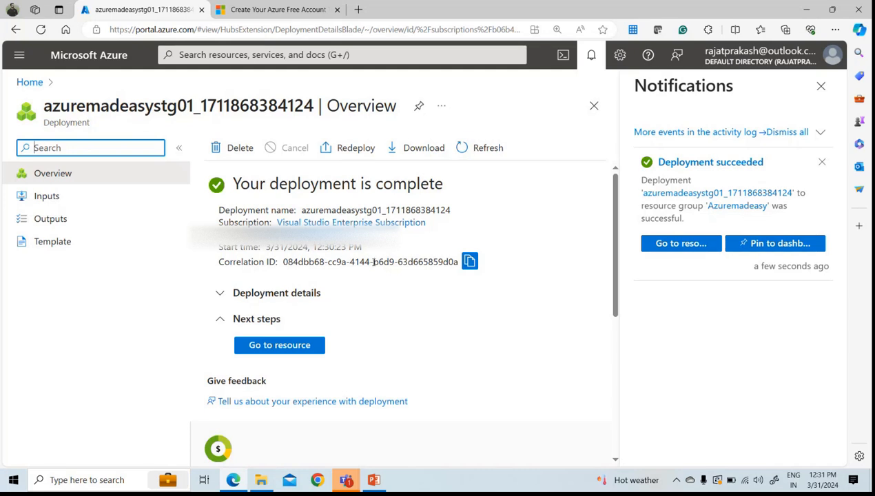
# - Go to the deployed storage account, close the notifications, and highlight its name on the overview
pyautogui.click(281, 345)
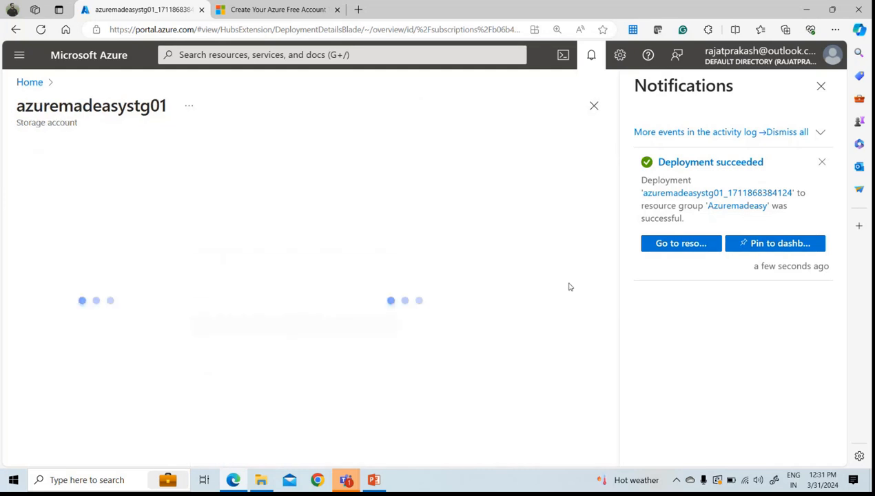
pyautogui.click(820, 86)
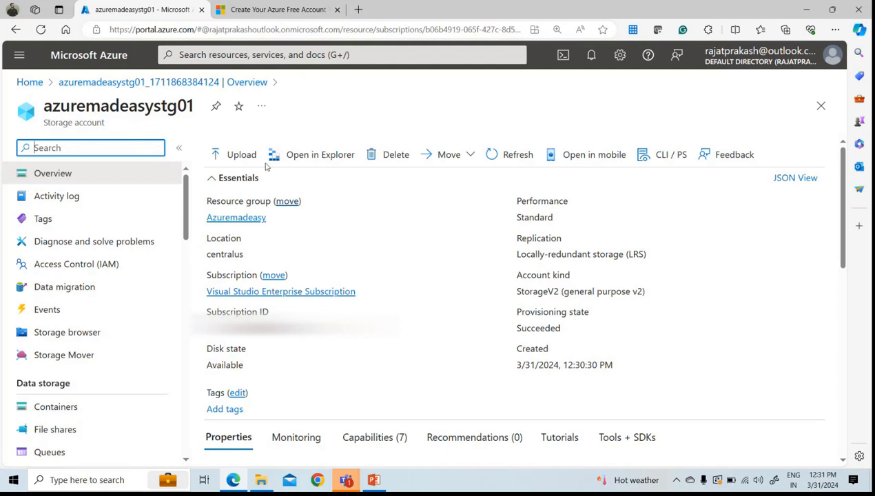
pyautogui.doubleClick(140, 107)
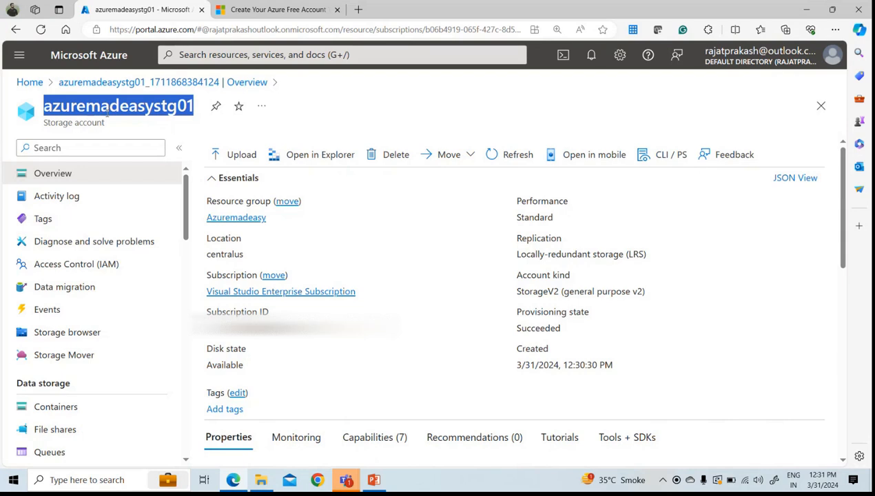
# - Open azuremadeasystg01 through Storage accounts on the portal home page, return home, and open it the same way again
pyautogui.click(31, 83)
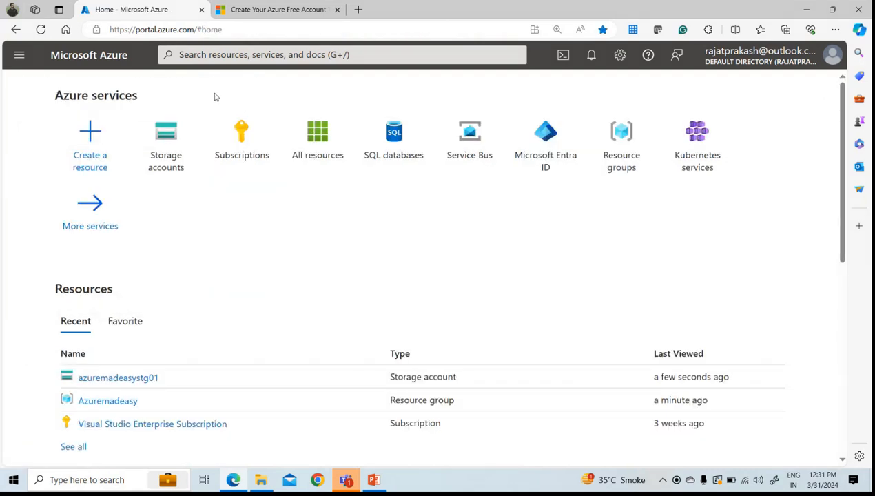
pyautogui.click(180, 139)
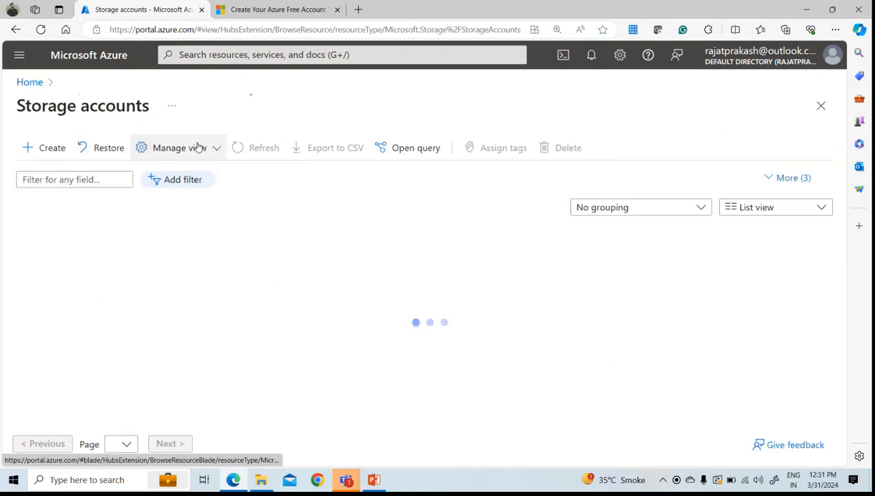
pyautogui.click(76, 259)
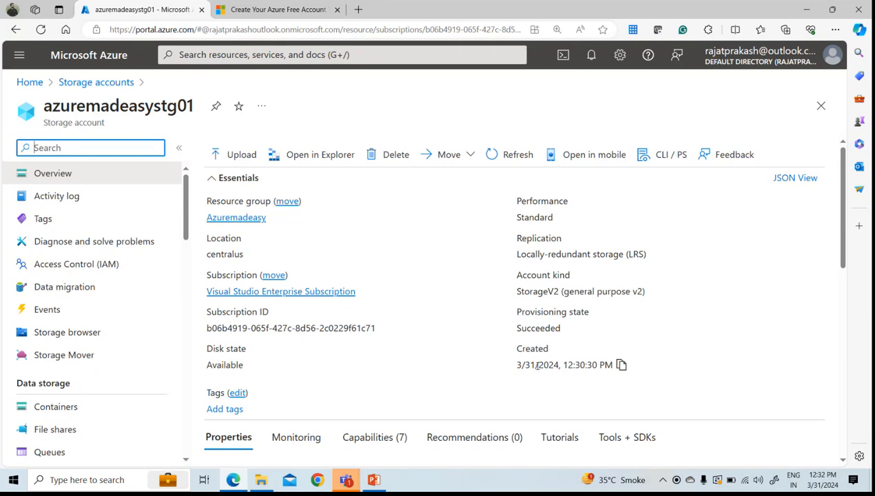
pyautogui.click(29, 82)
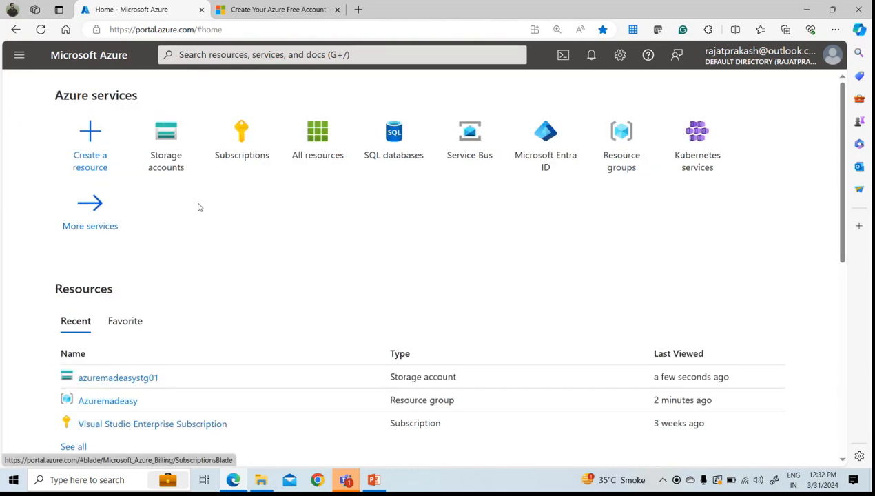
pyautogui.click(163, 158)
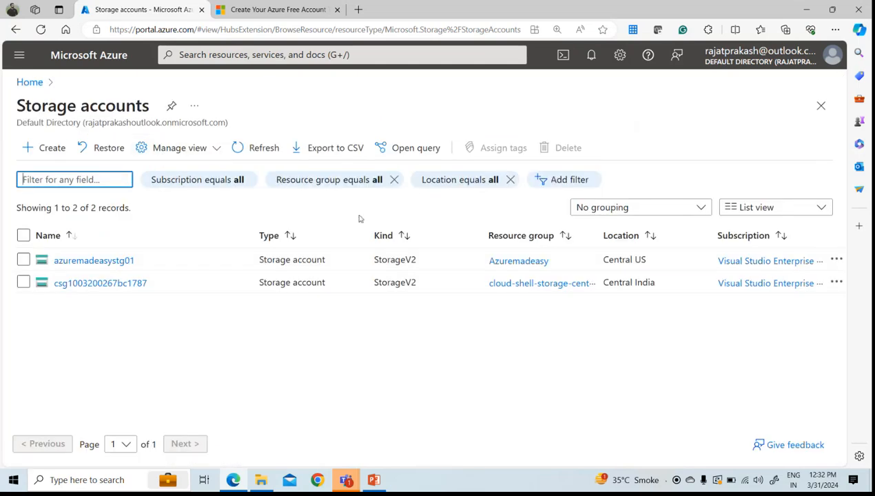
pyautogui.click(131, 262)
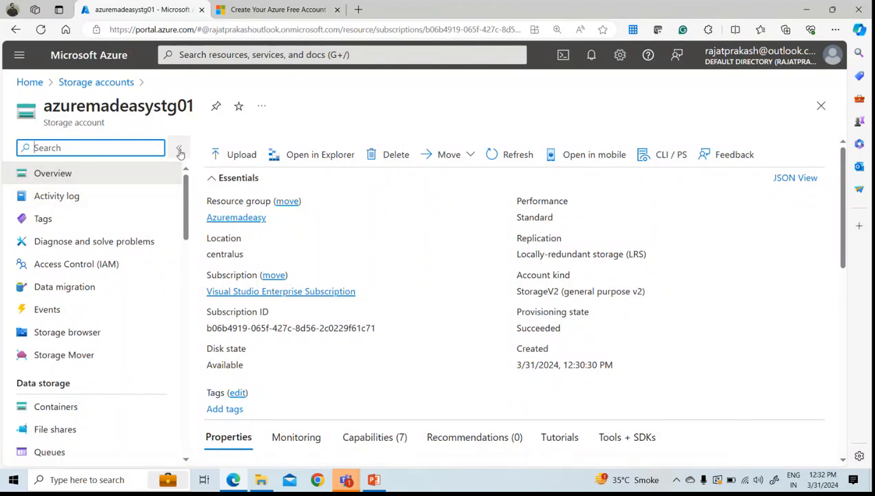
# - Open the storage account's resource group Azuremadeasy, highlight its name, and review the status, time and duration columns in its Deployments list
pyautogui.click(240, 218)
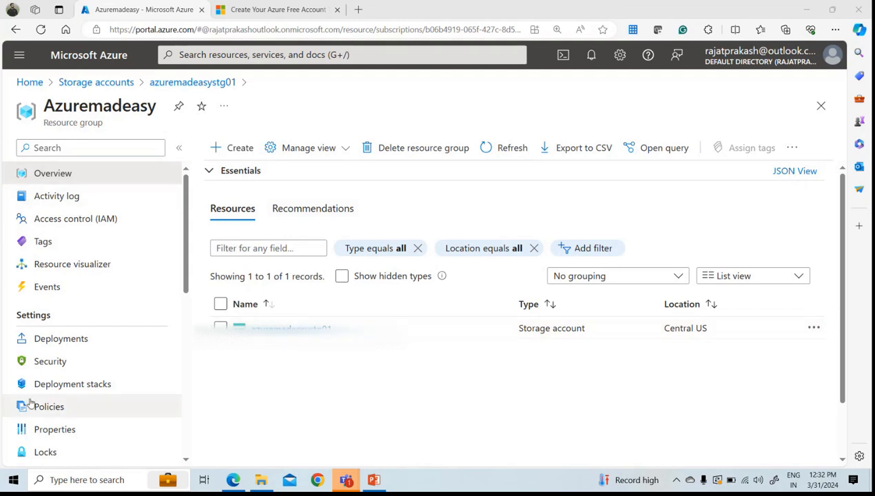
pyautogui.doubleClick(114, 113)
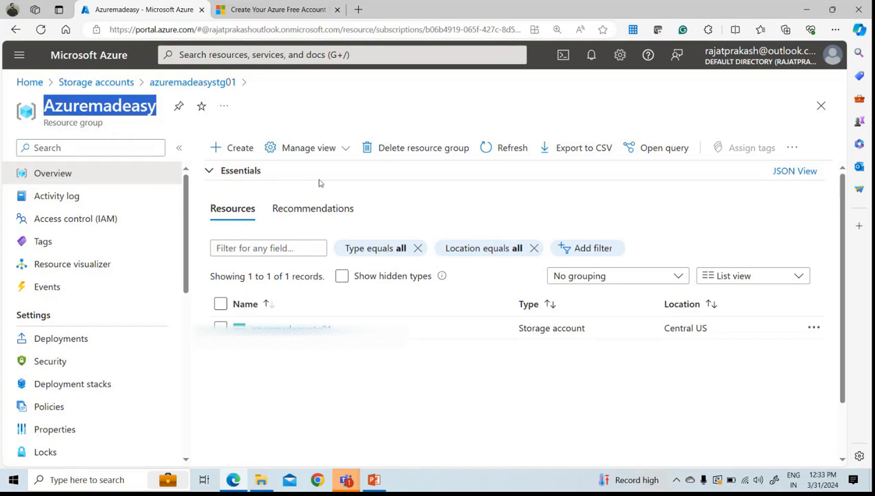
pyautogui.click(95, 345)
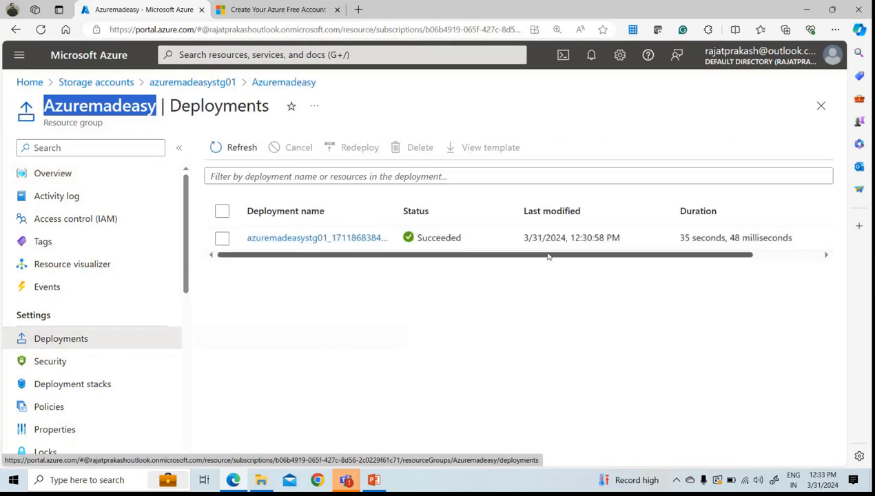
pyautogui.click(239, 157)
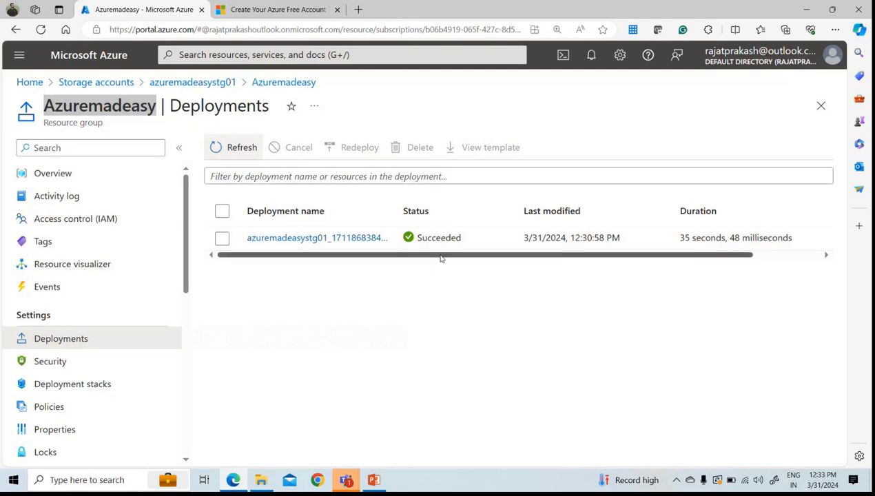
pyautogui.moveTo(441, 258); pyautogui.dragTo(507, 259)
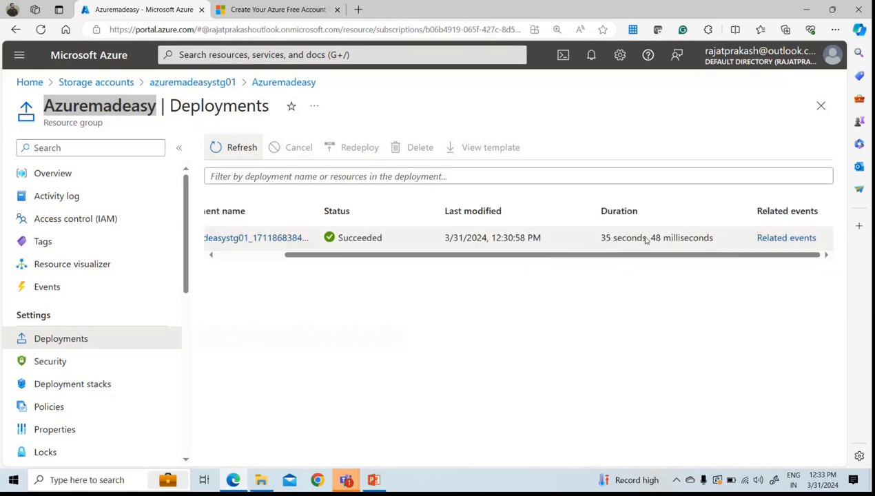
pyautogui.click(709, 239)
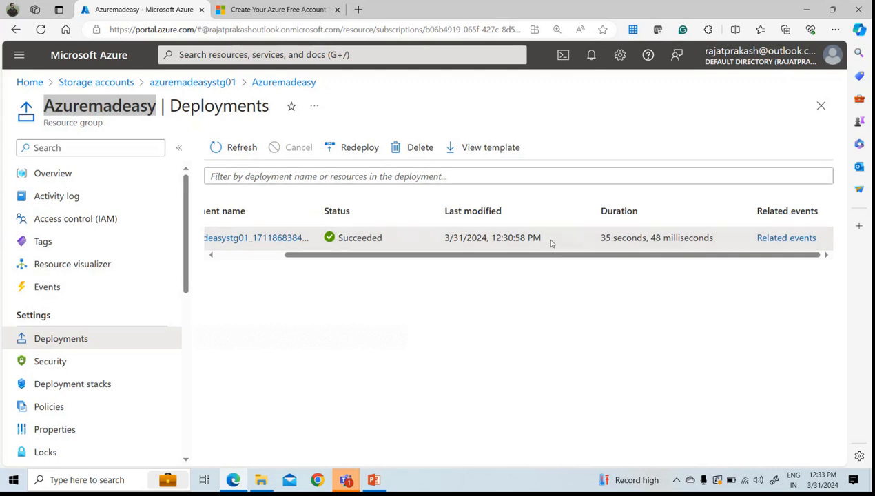
pyautogui.moveTo(424, 256); pyautogui.dragTo(358, 254)
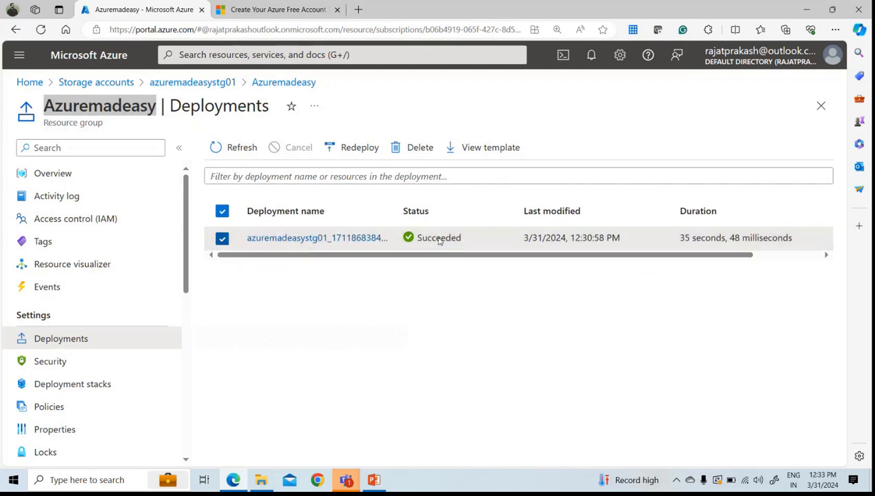
# - Open the storage account deployment's details from the list, return to the Azuremadeasy deployments, and reopen the same details
pyautogui.click(331, 239)
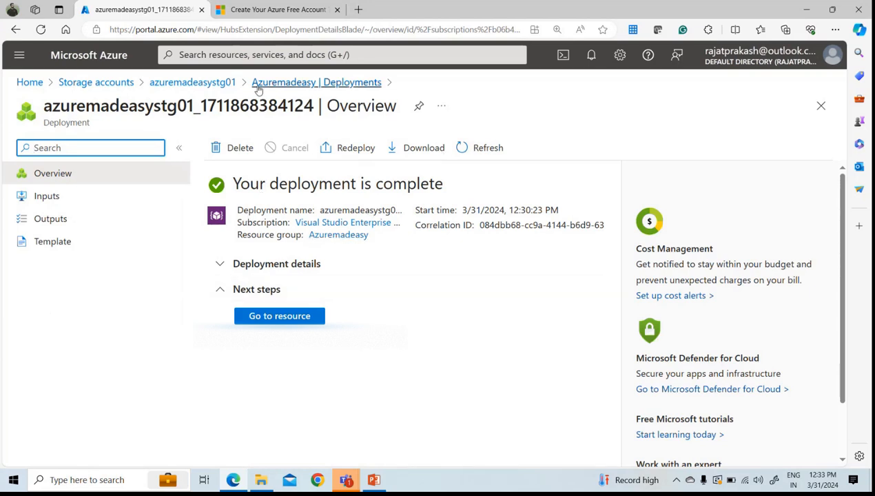
pyautogui.click(342, 84)
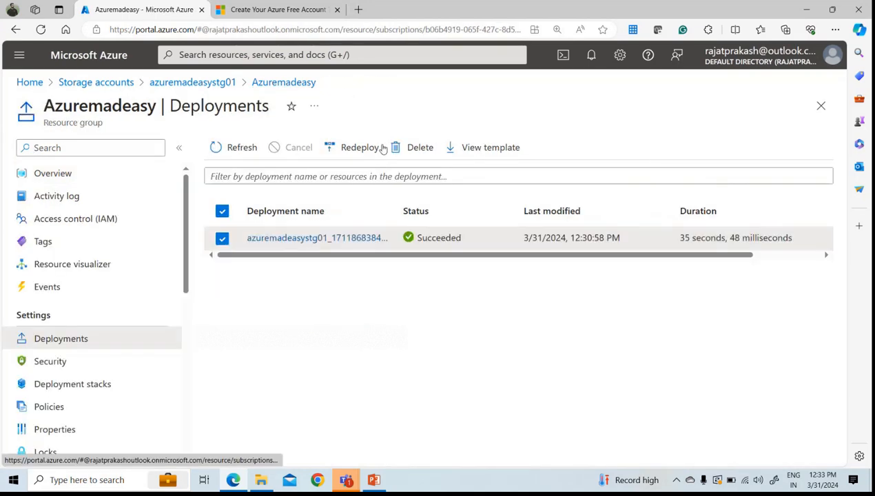
pyautogui.click(368, 238)
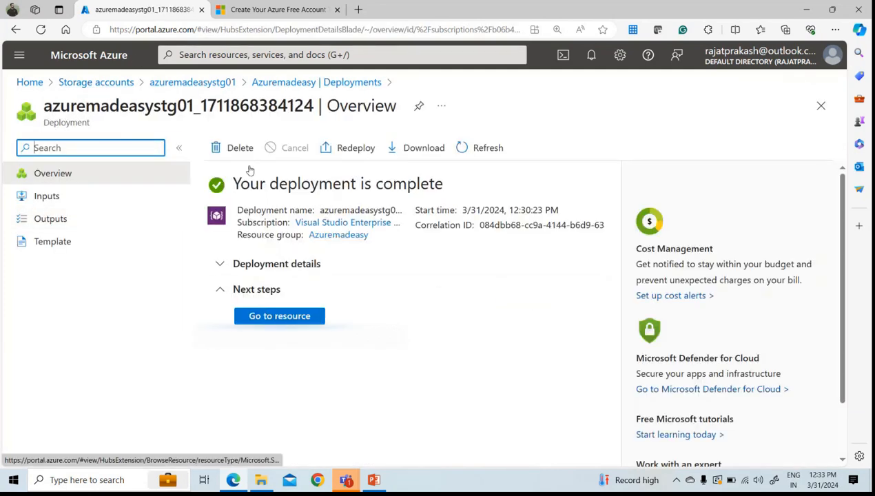
# - Go from the deployment details to the storage account resource and look over its service options, including the Data storage section
pyautogui.click(278, 315)
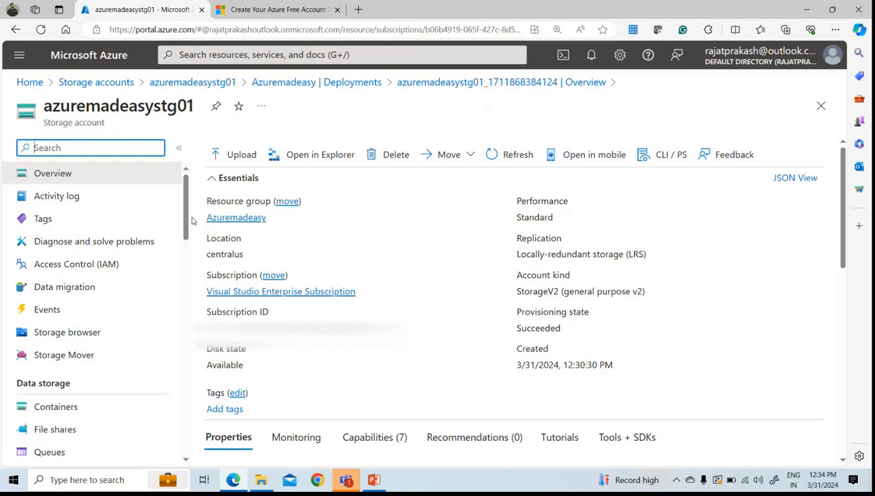
pyautogui.moveTo(184, 219); pyautogui.dragTo(184, 248)
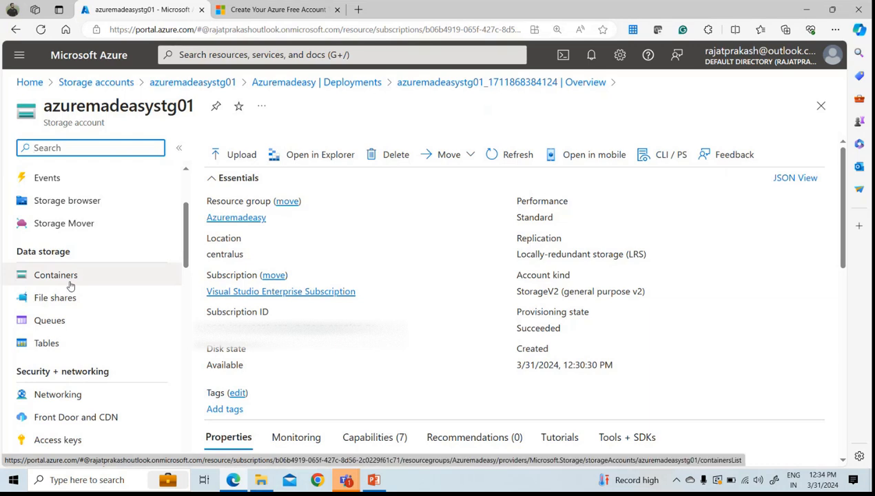
pyautogui.scroll(3, 70, 285)
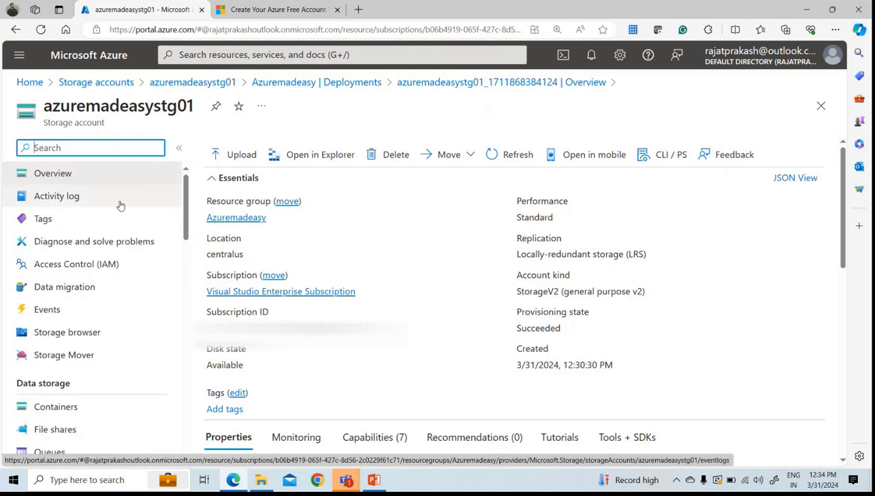
pyautogui.scroll(-3, 72, 275)
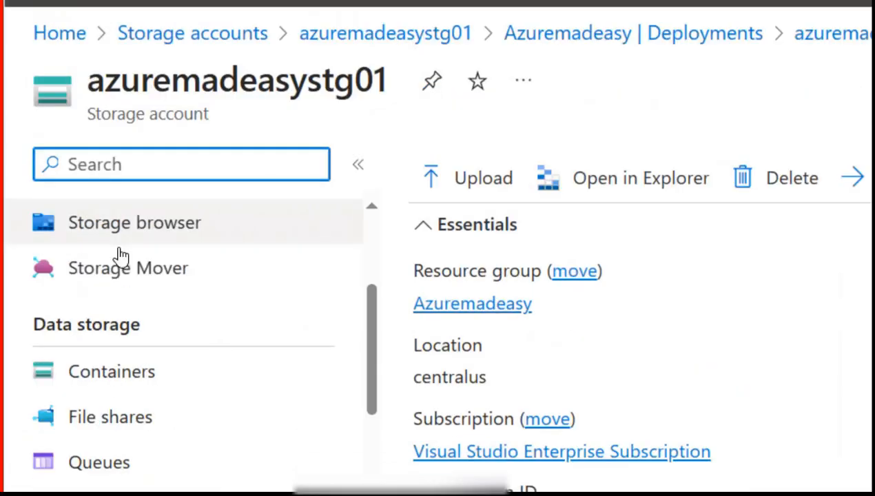
pyautogui.scroll(3, 66, 198)
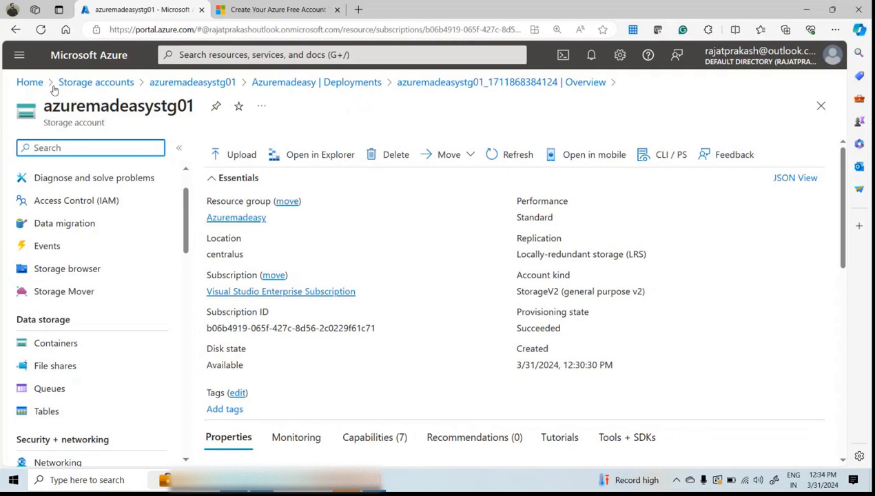
# - Return to the portal home page, search for "storage accounts", and open azuremadeasystg01 from the Storage accounts list
pyautogui.click(59, 33)
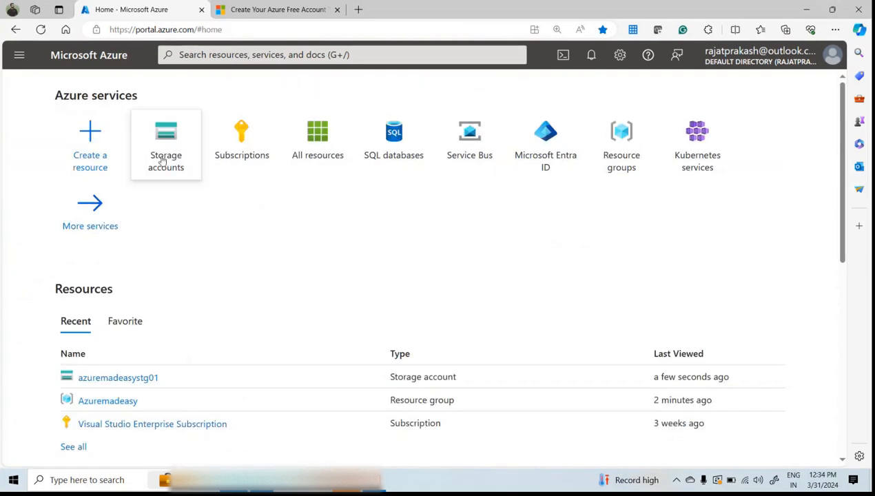
pyautogui.write('s')
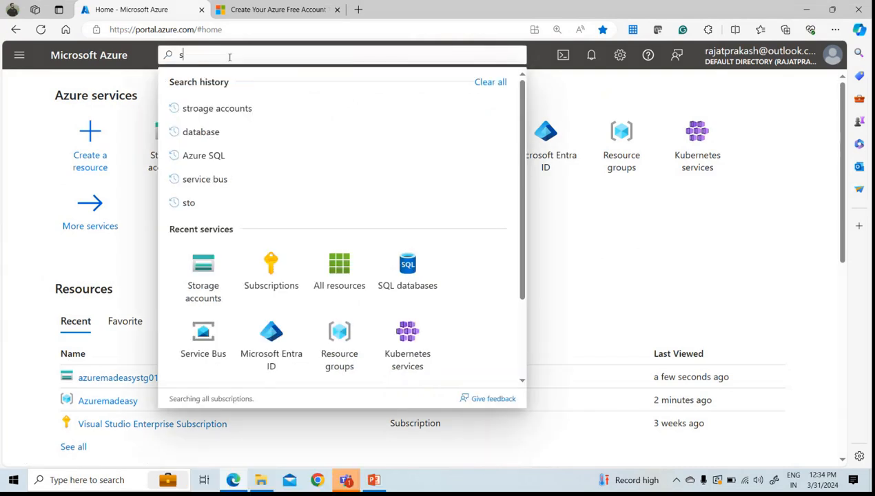
pyautogui.write('torage accounts')
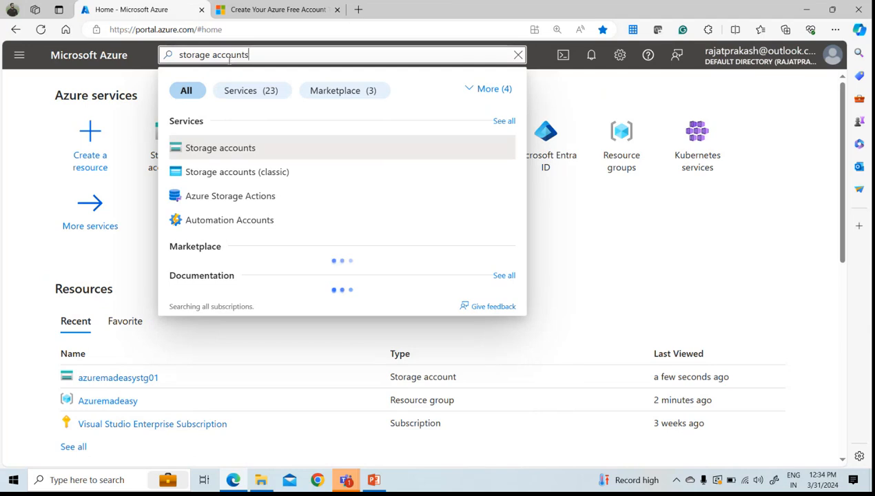
pyautogui.click(227, 148)
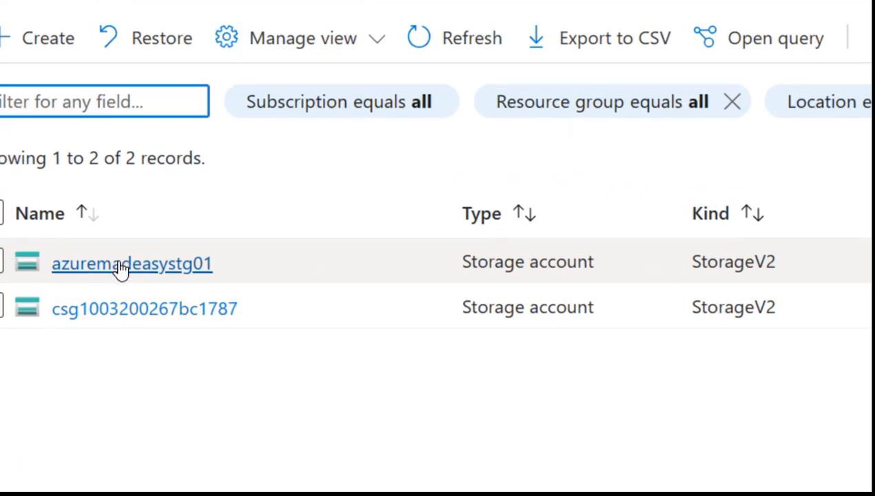
pyautogui.click(87, 261)
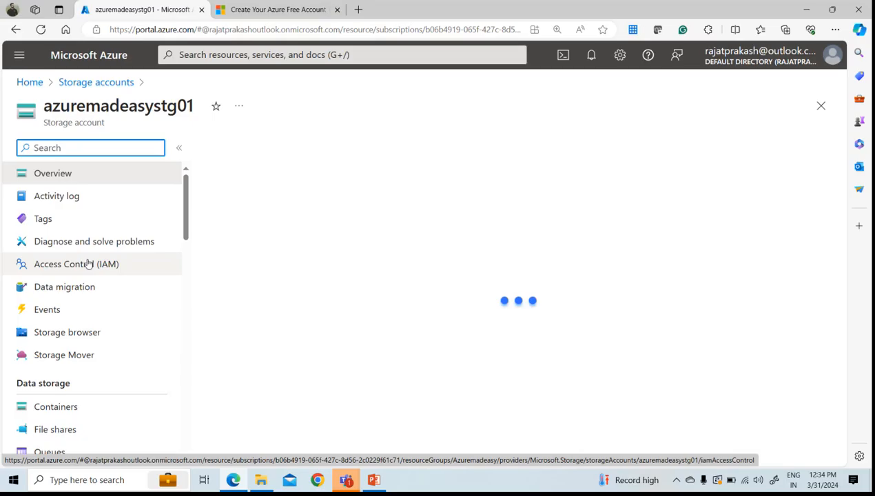
# - Open the Containers page under Data storage of azuremadeasystg01 and look over the neighbouring storage options
pyautogui.scroll(-3, 177, 261)
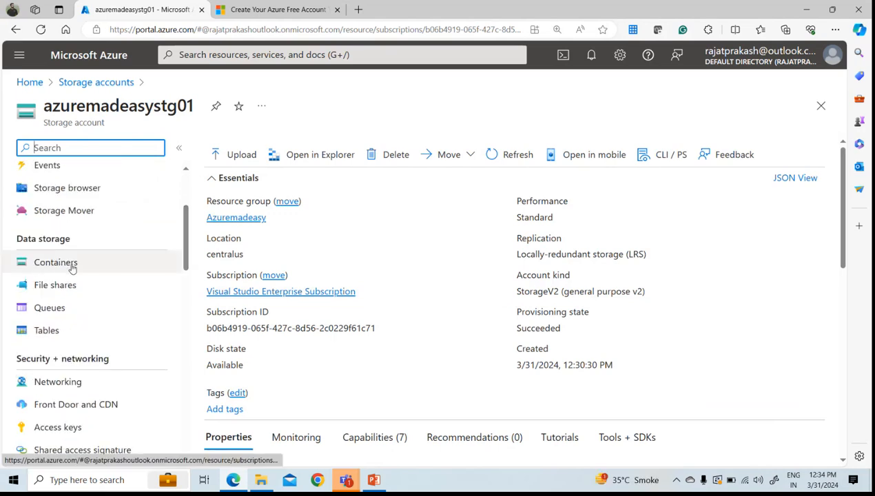
pyautogui.click(72, 268)
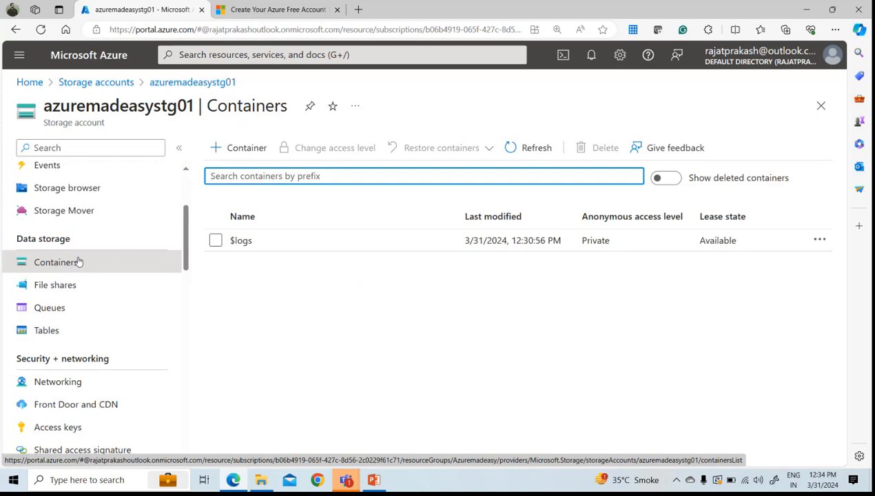
pyautogui.scroll(3, 43, 332)
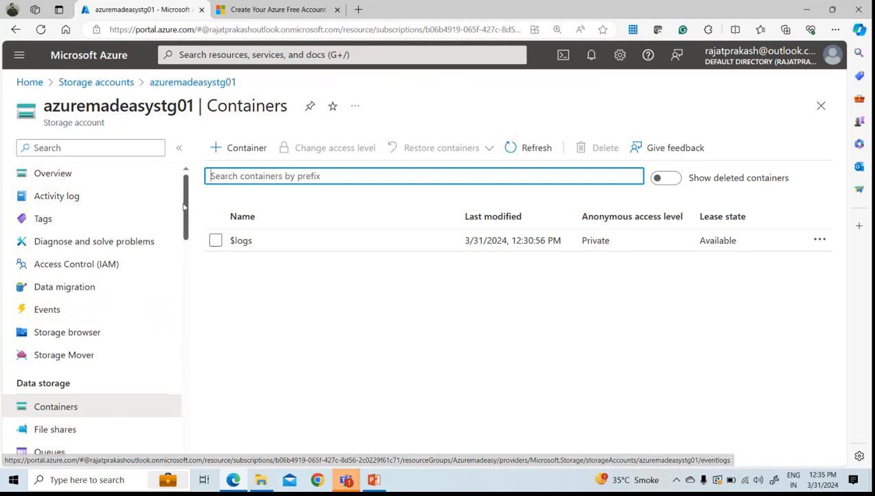
pyautogui.scroll(-3, 184, 207)
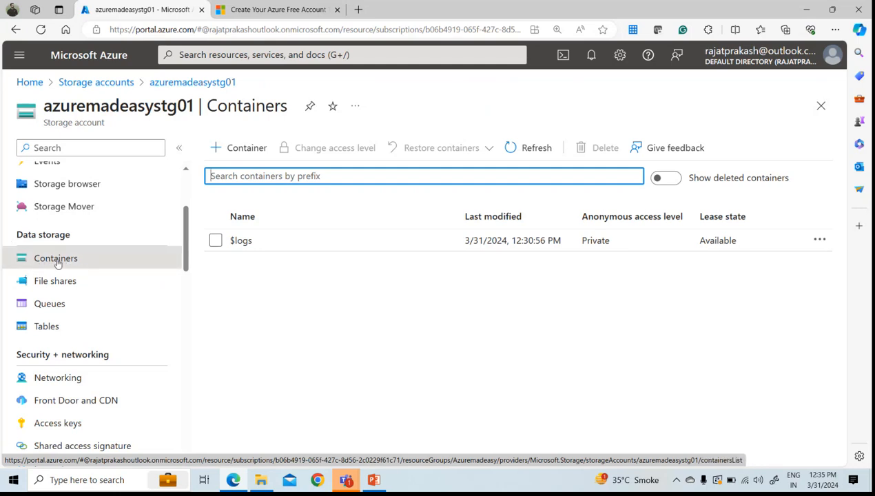
# - Create a container named container01 with private access and refresh the container list
pyautogui.click(239, 147)
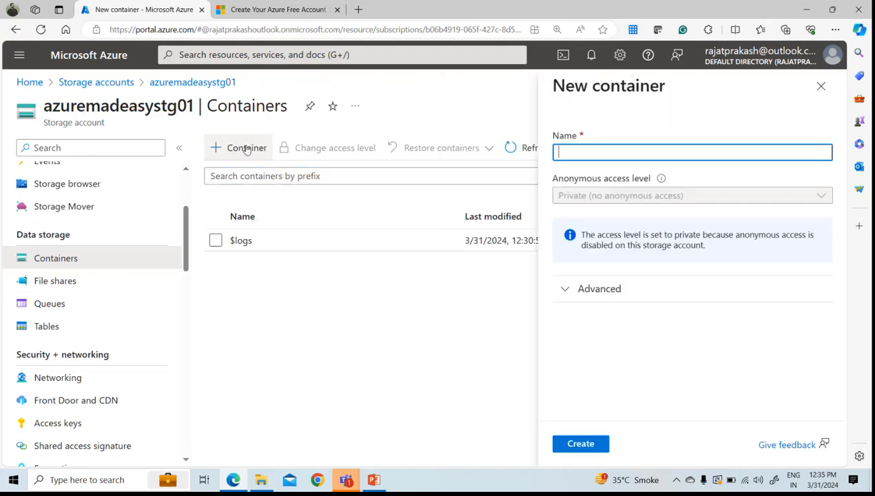
pyautogui.write('container01')
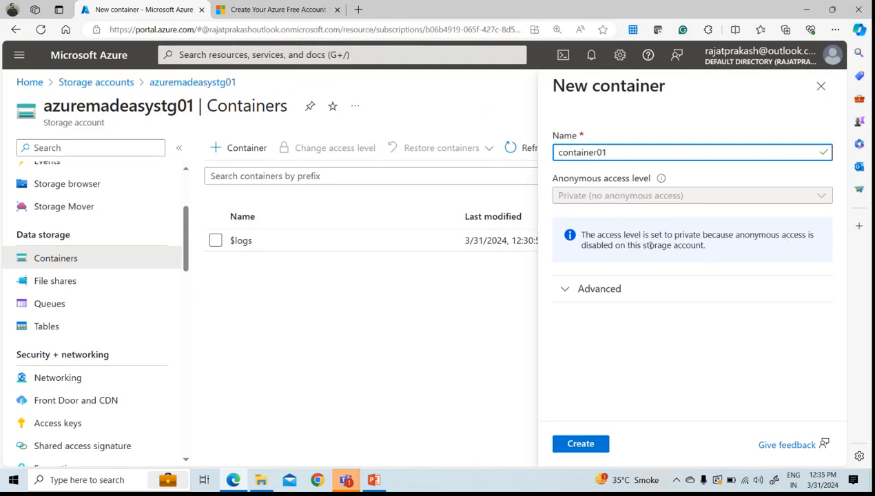
pyautogui.moveTo(709, 248); pyautogui.dragTo(585, 234)
pyautogui.click(655, 354)
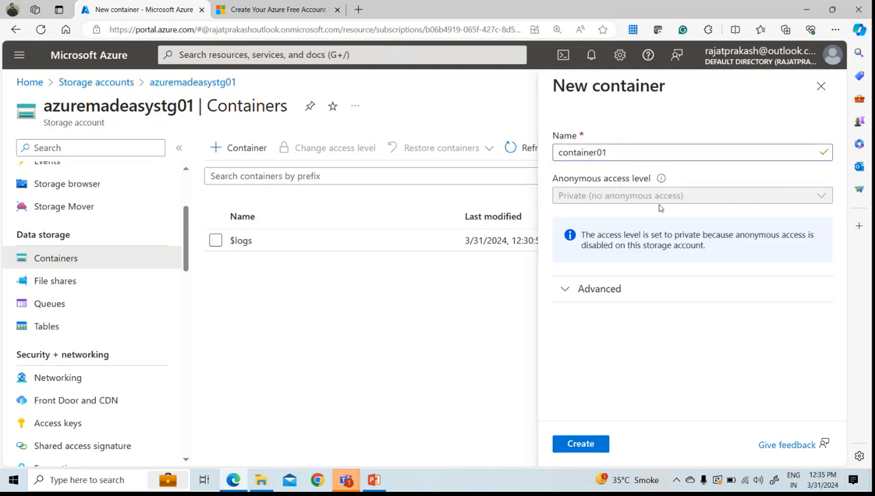
pyautogui.click(582, 444)
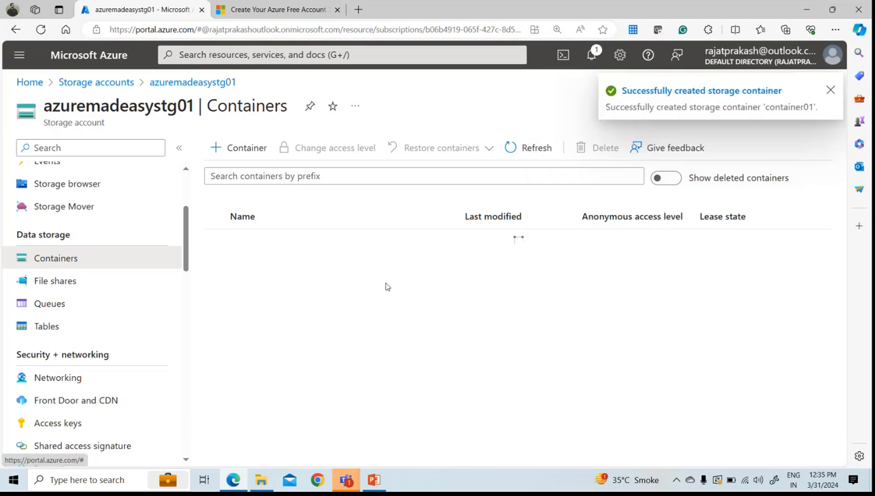
pyautogui.click(527, 149)
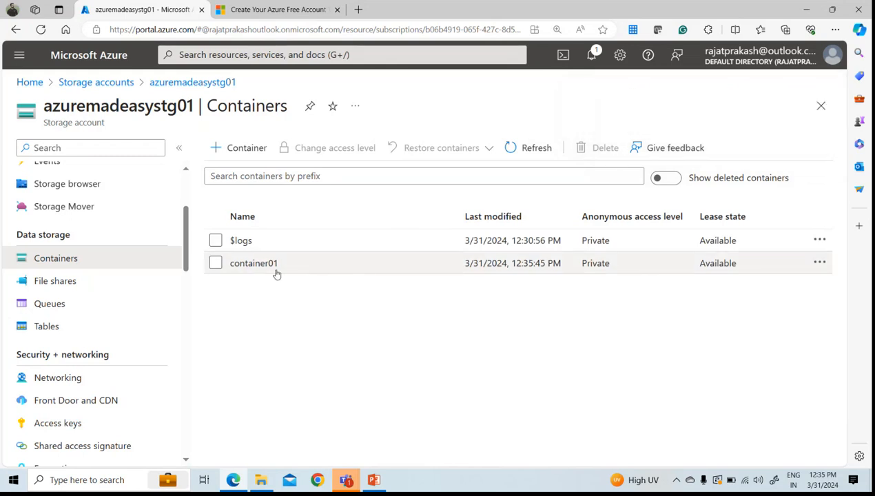
# - Upload Screenshot (7).png from the Pictures > Screenshots folder as a blob in container01 and refresh the blob list
pyautogui.click(254, 263)
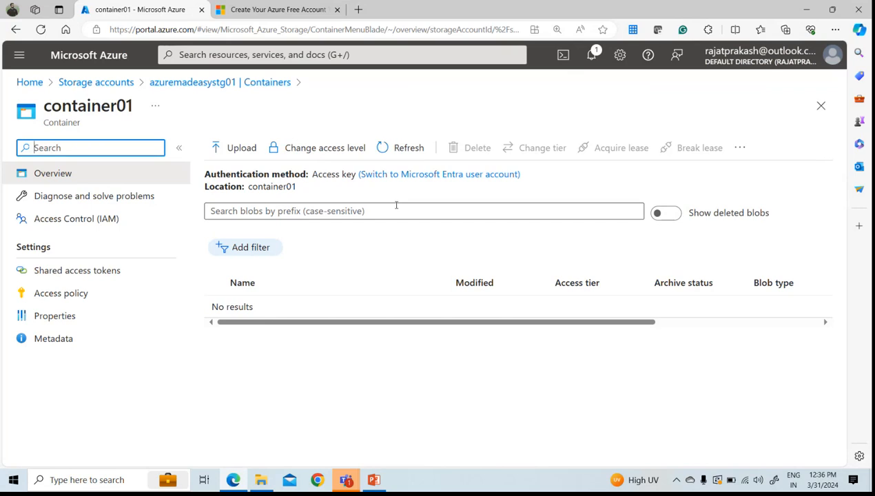
pyautogui.click(226, 153)
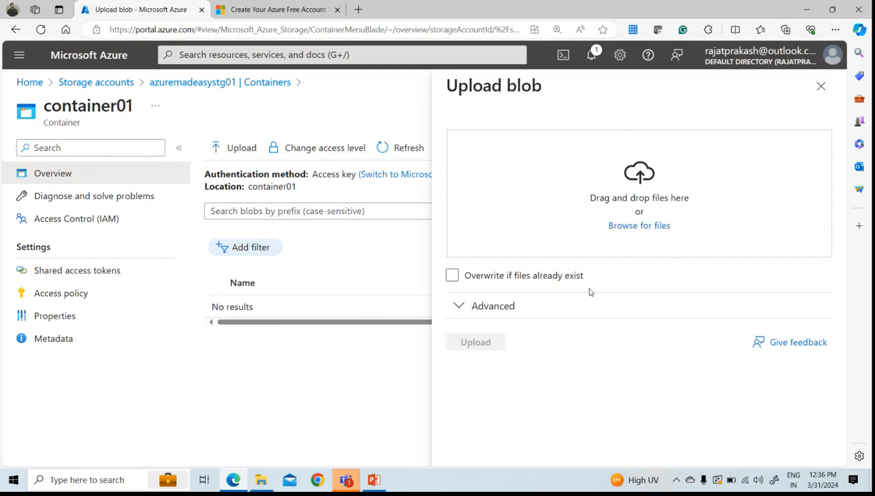
pyautogui.click(638, 226)
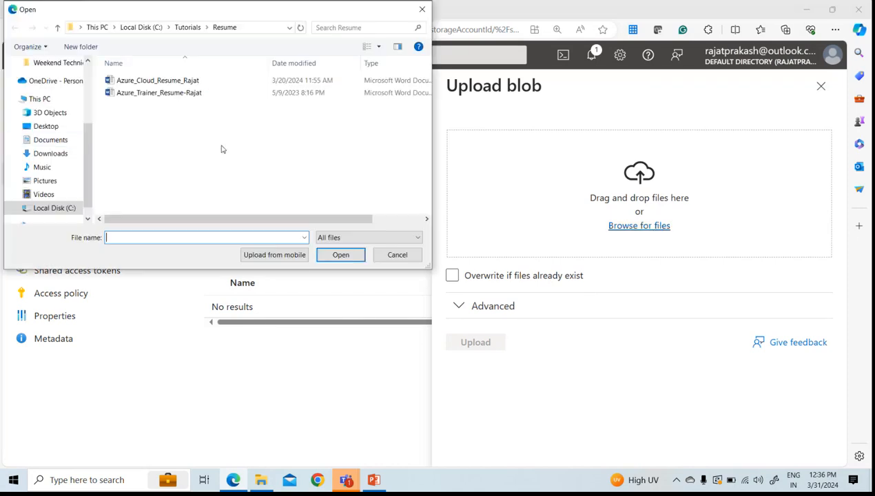
pyautogui.click(43, 180)
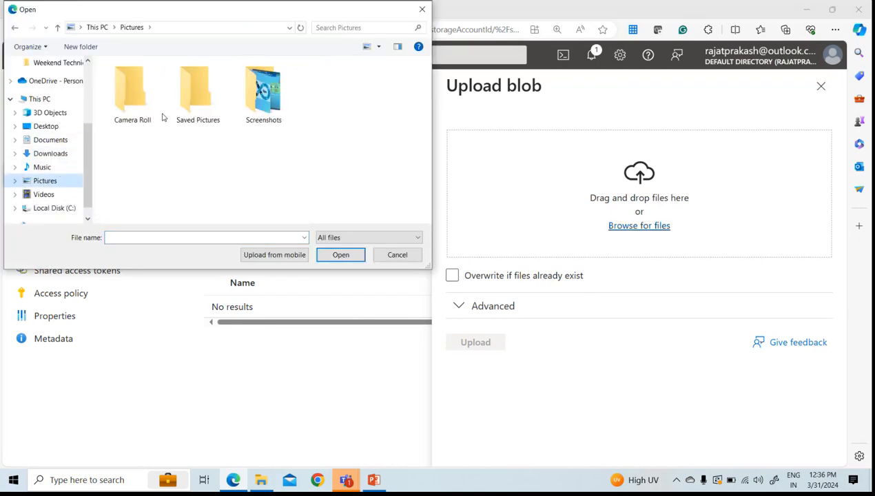
pyautogui.doubleClick(267, 122)
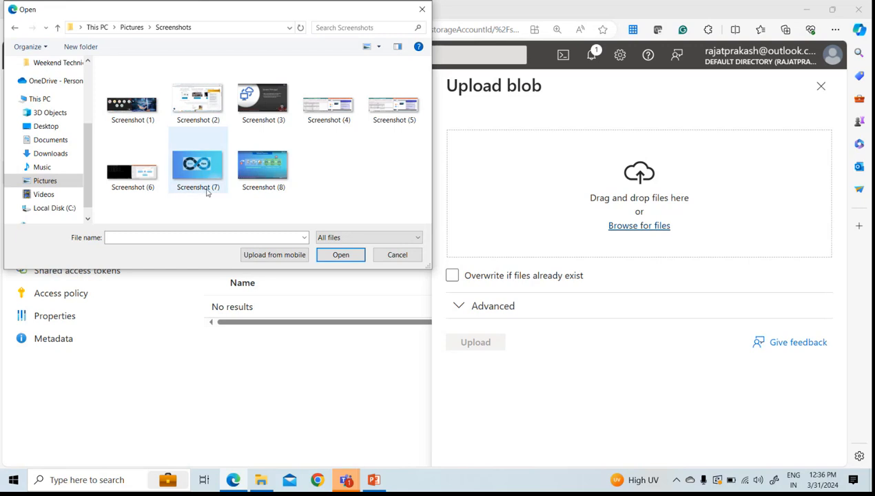
pyautogui.click(201, 179)
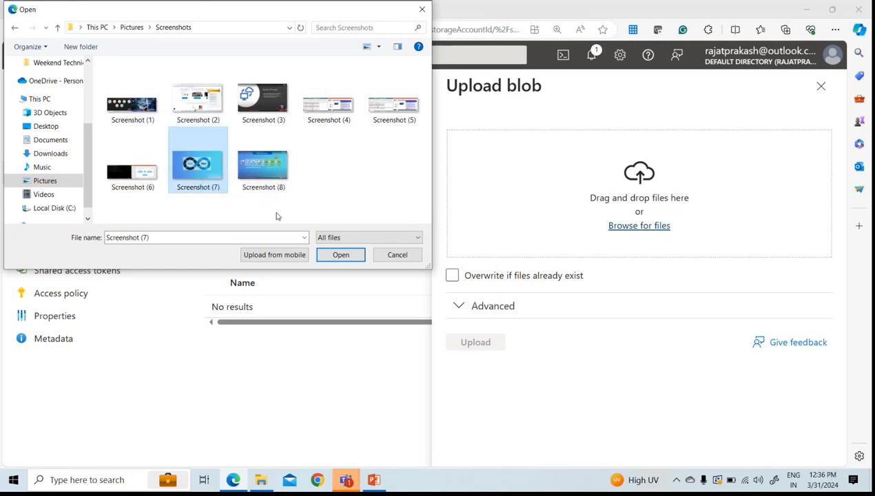
pyautogui.click(329, 254)
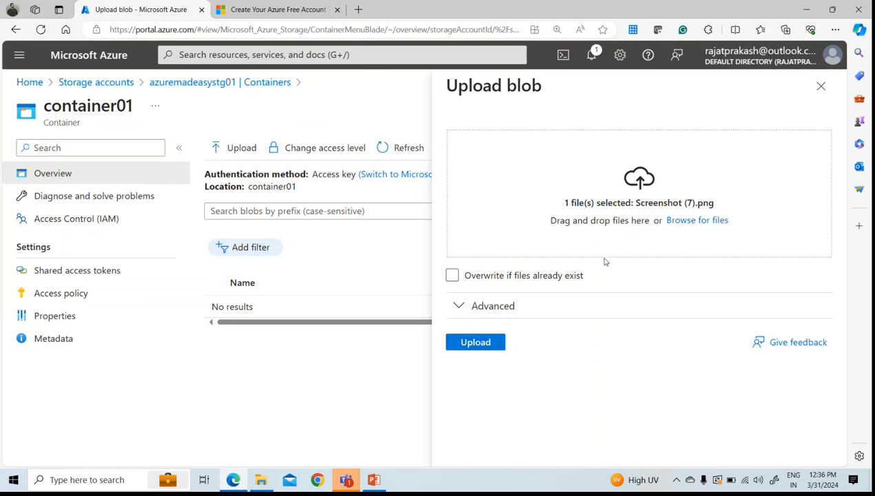
pyautogui.click(482, 344)
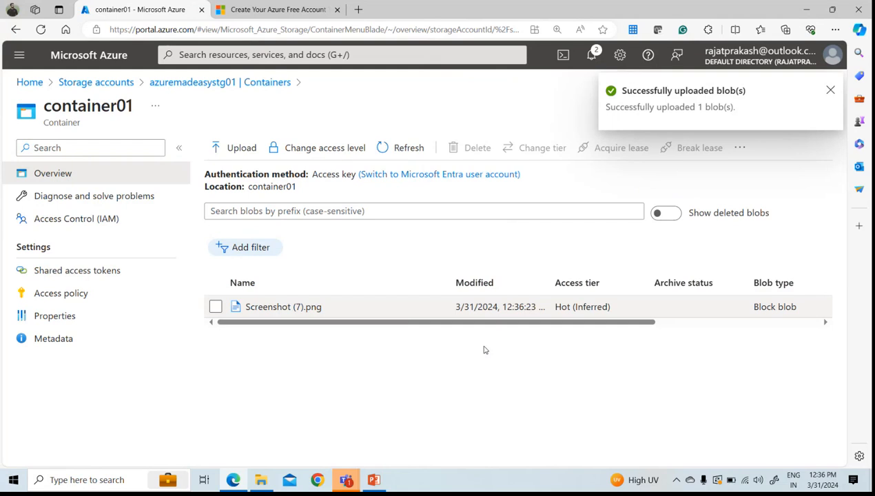
pyautogui.click(400, 150)
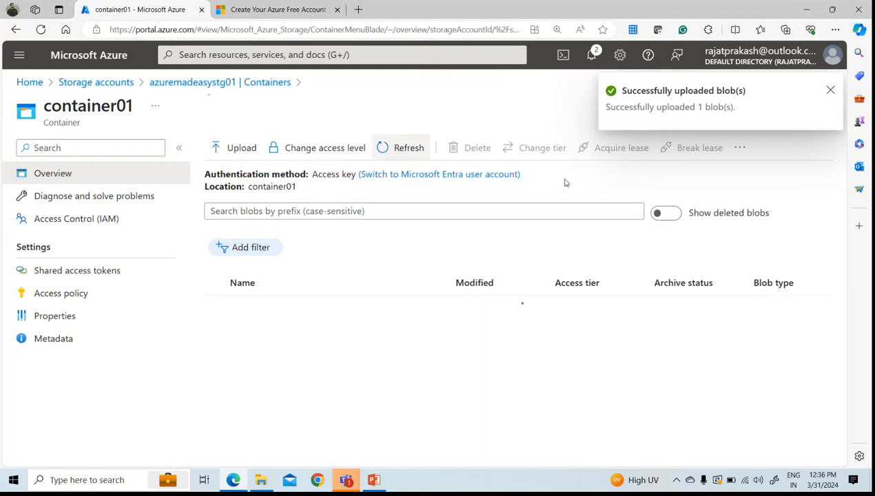
pyautogui.click(829, 90)
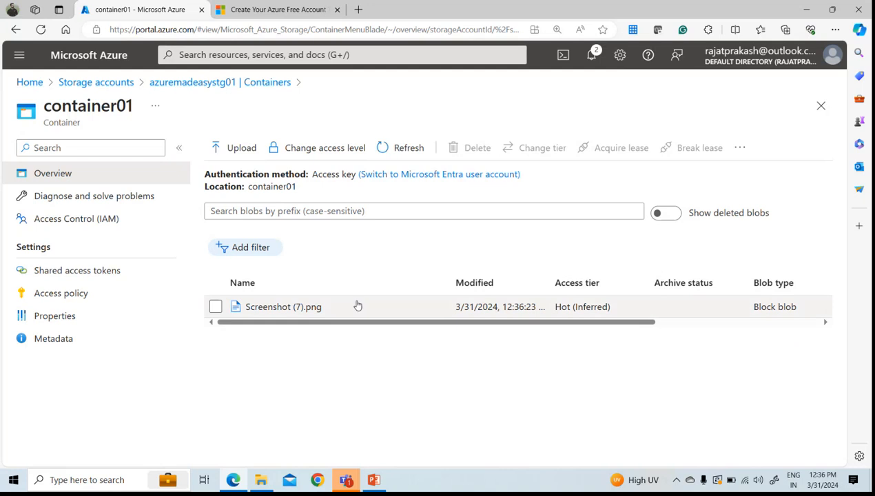
# - Copy the URL from the properties of blob Screenshot (7).png and paste it into a new Notepad document
pyautogui.click(303, 309)
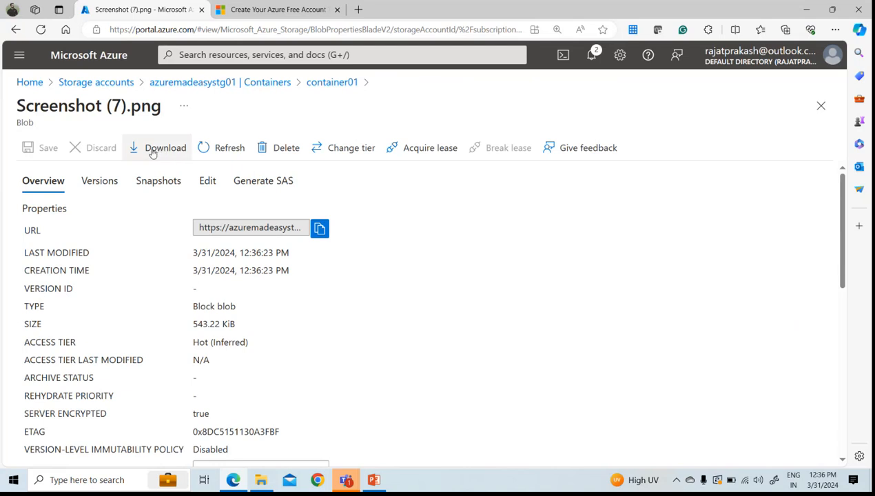
pyautogui.click(320, 232)
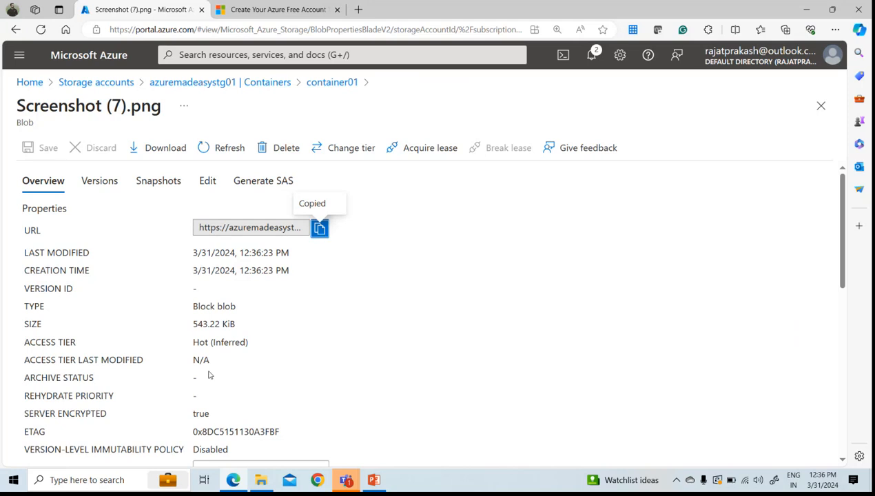
pyautogui.click(103, 487)
pyautogui.write('Not')
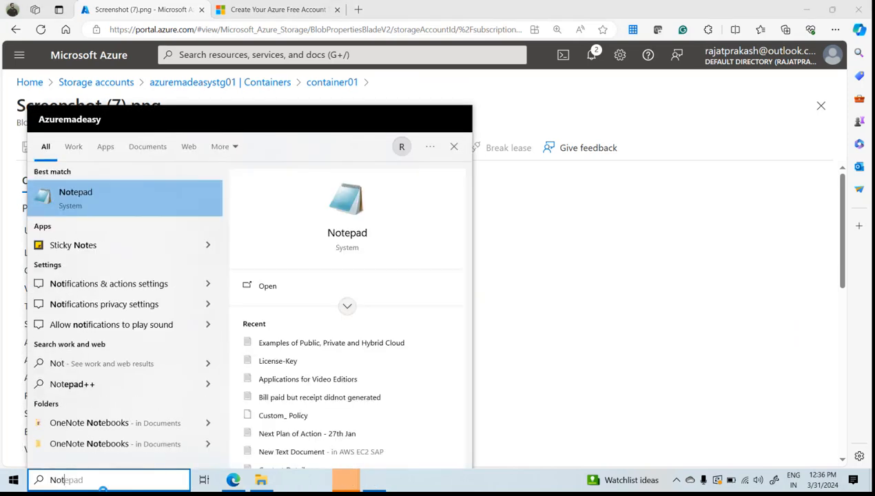
pyautogui.press('Return')
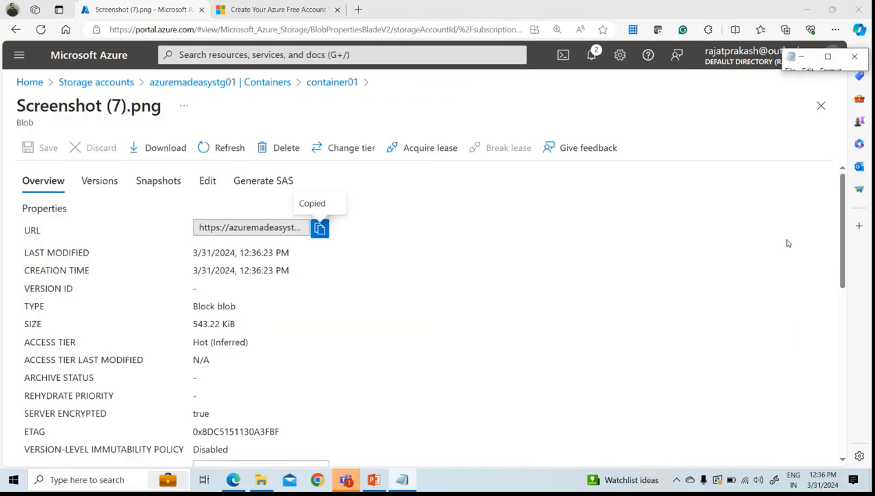
pyautogui.hotkey('ctrl', 'v')
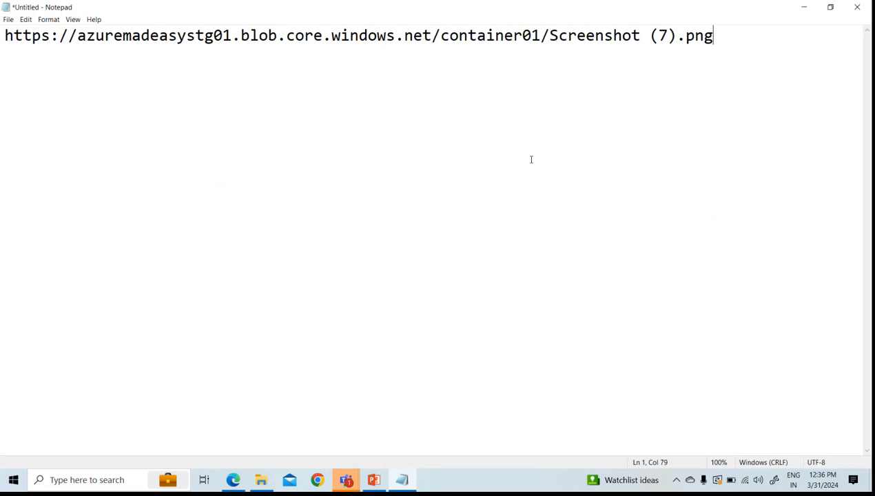
# - Highlight the https: prefix and the storage account name azuremadeasystg01 in the pasted URL to examine its first parts
pyautogui.press('Home')
pyautogui.hotkey('shift', 'Right')
pyautogui.hotkey('shift', 'Right')
pyautogui.hotkey('shift', 'Right')
pyautogui.hotkey('shift', 'Right')
pyautogui.hotkey('shift', 'Right')
pyautogui.hotkey('shift', 'Right')
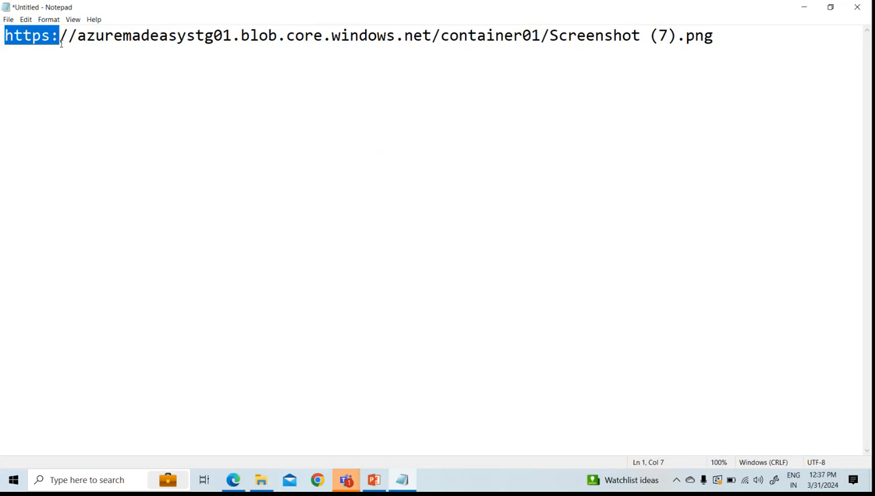
pyautogui.click(97, 67)
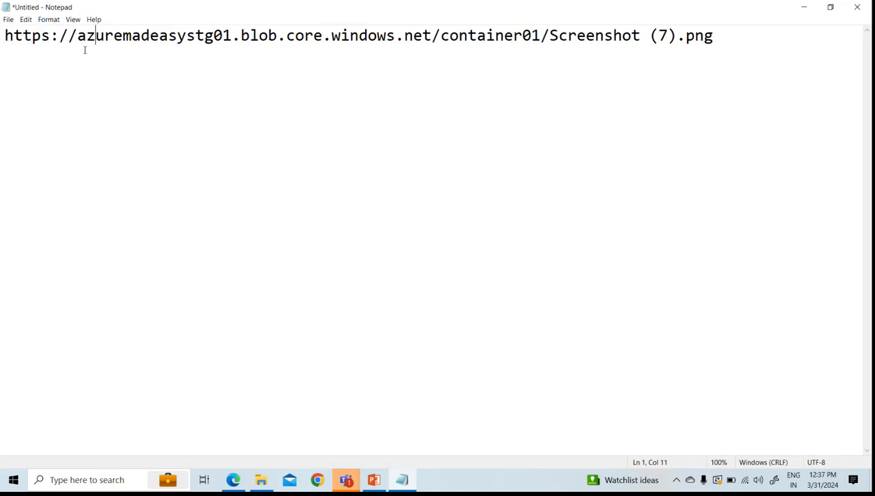
pyautogui.moveTo(78, 34); pyautogui.dragTo(234, 36)
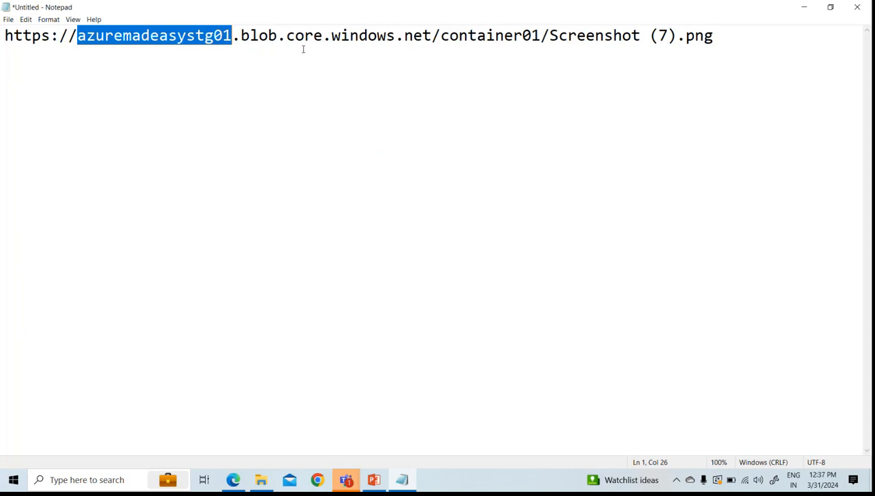
# - Highlight the blob service part of the URL and compare it with the storage account name before it
pyautogui.moveTo(276, 34)
pyautogui.mouseDown()
pyautogui.moveTo(268, 34)
pyautogui.moveTo(277, 34)
pyautogui.mouseUp()
pyautogui.click(240, 35)
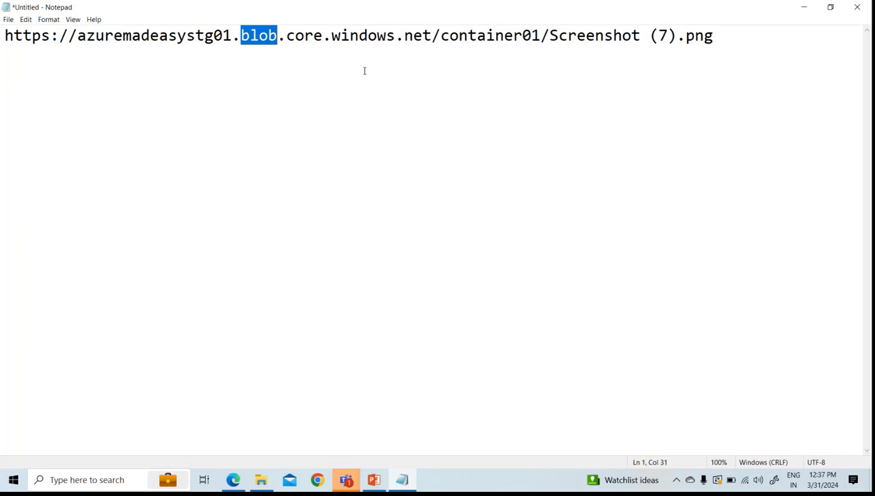
pyautogui.click(348, 34)
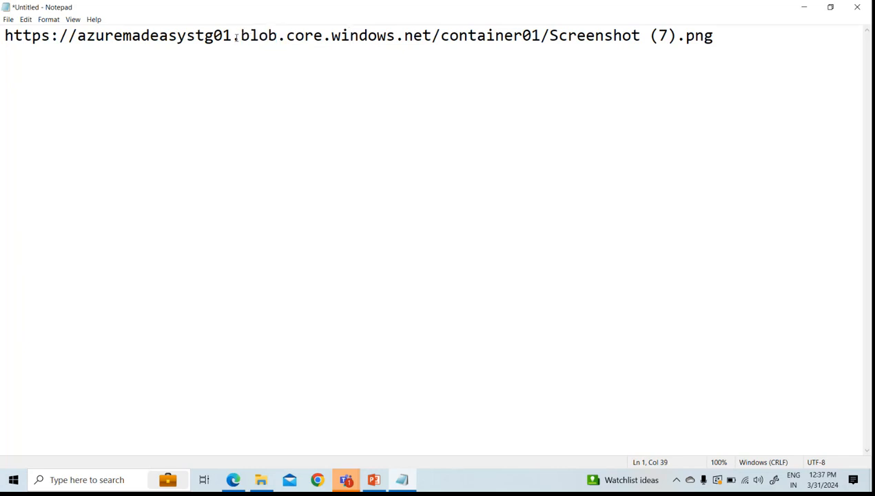
pyautogui.moveTo(236, 36); pyautogui.dragTo(278, 36)
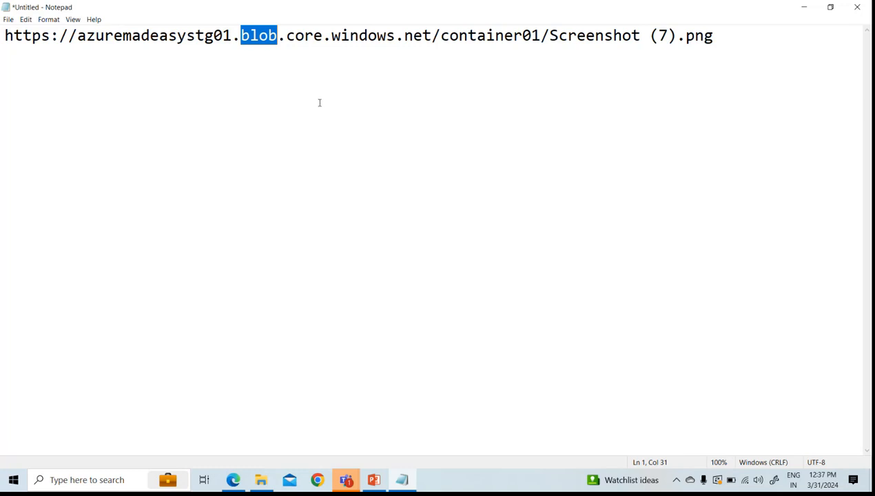
pyautogui.click(266, 73)
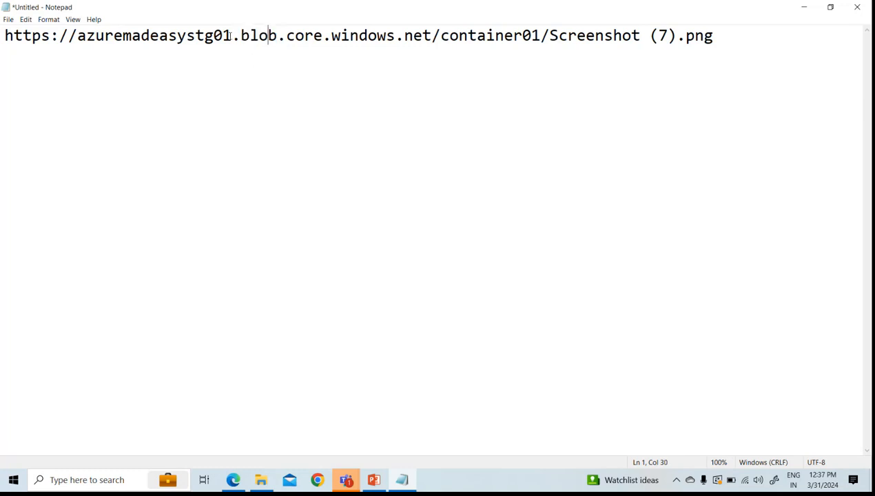
pyautogui.moveTo(77, 36); pyautogui.dragTo(230, 25)
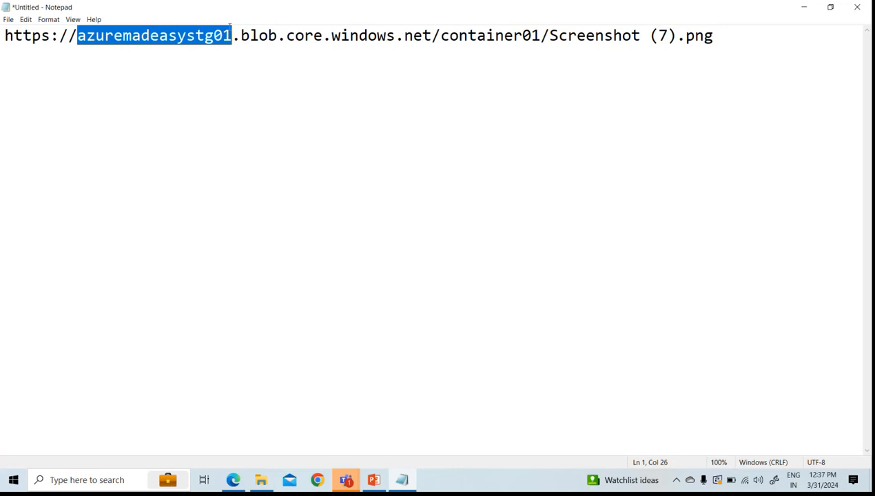
pyautogui.moveTo(241, 36); pyautogui.dragTo(280, 36)
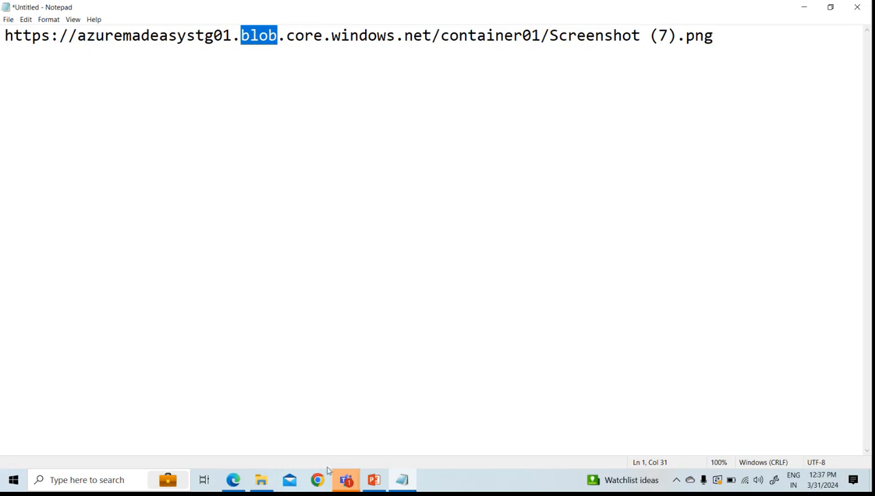
# - Switch to the Azure portal, view the Containers page of azuremadeasystg01 with its data storage services, and return to Notepad
pyautogui.click(233, 479)
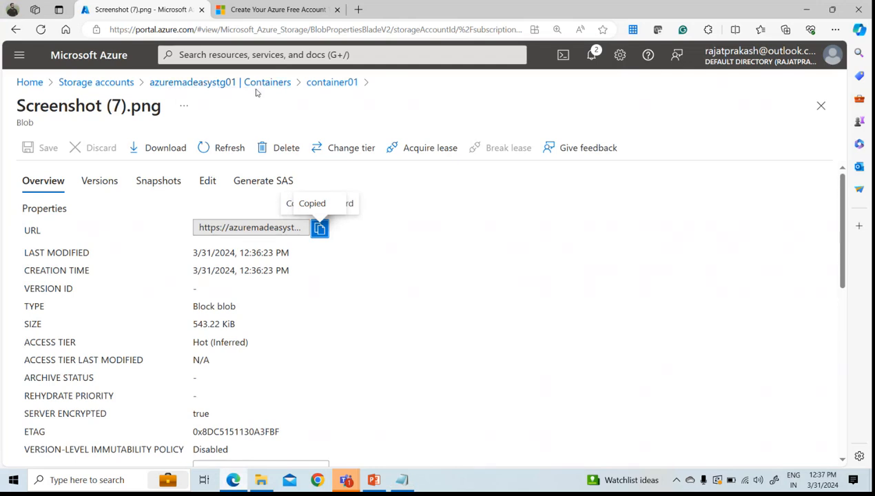
pyautogui.click(263, 82)
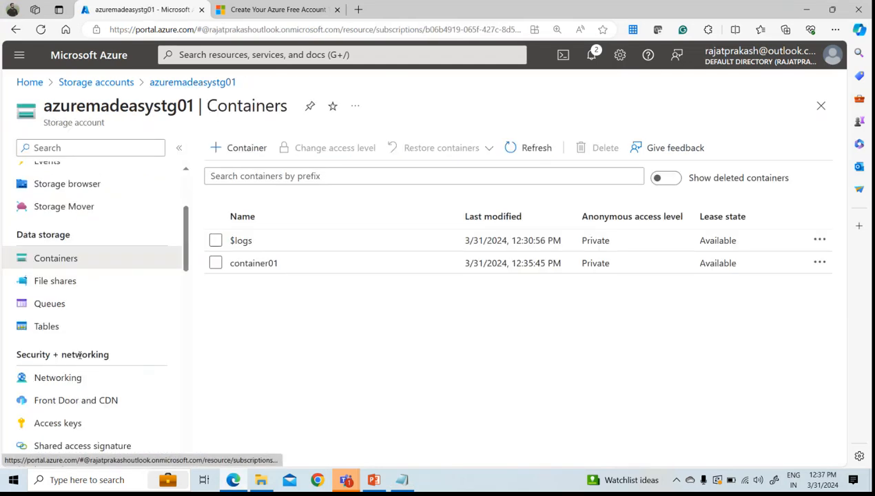
pyautogui.click(402, 479)
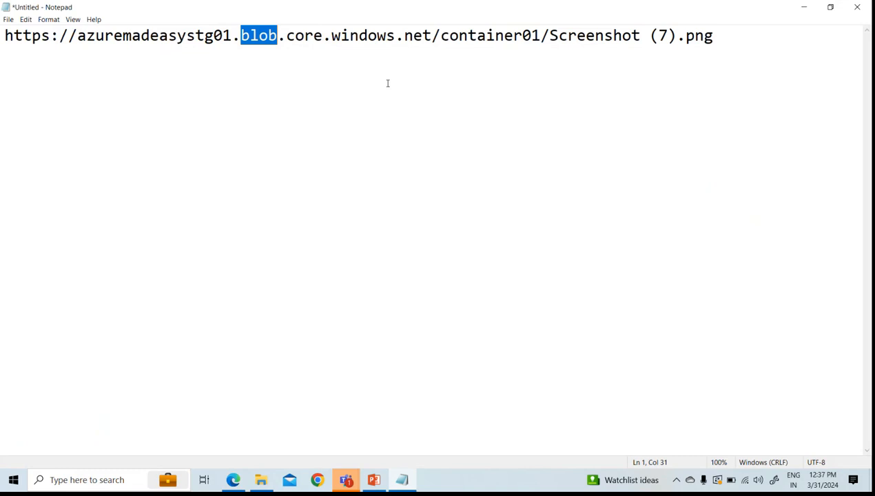
# - Highlight the core.windows.net domain and the container01 segment, finishing with the whole blob URL, to examine its structure
pyautogui.click(295, 35)
pyautogui.moveTo(423, 36); pyautogui.dragTo(432, 35)
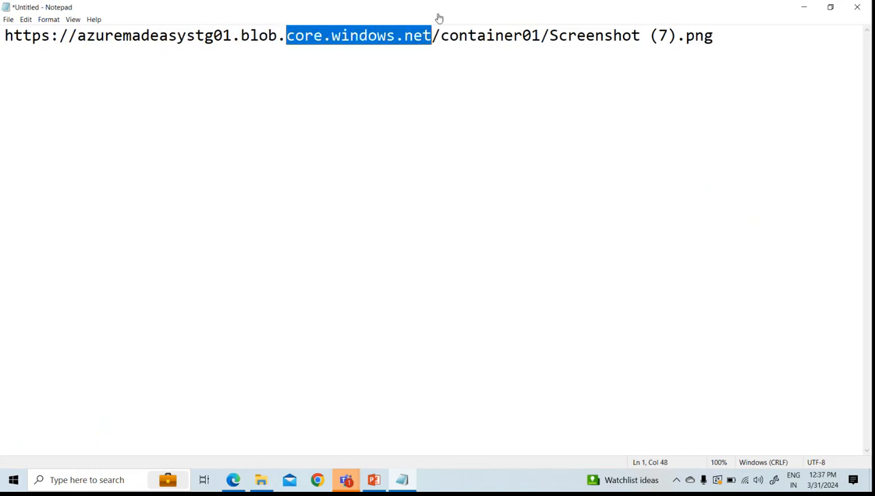
pyautogui.click(441, 77)
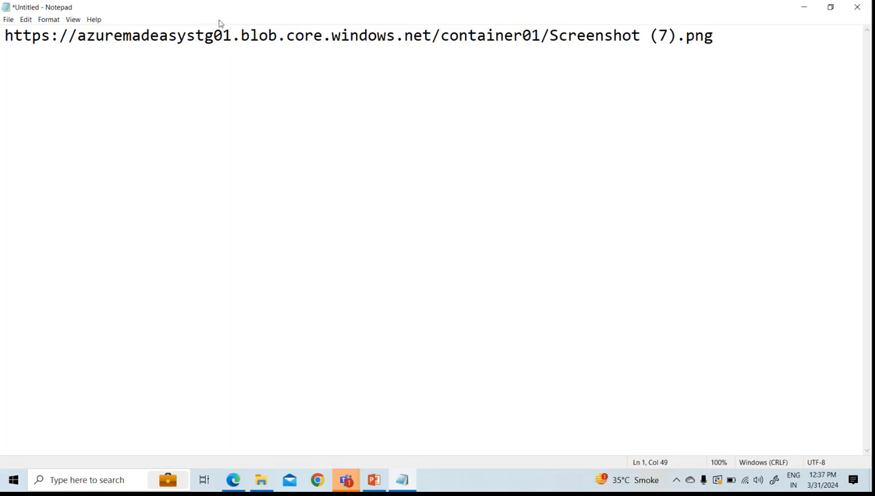
pyautogui.click(313, 39)
pyautogui.moveTo(289, 41); pyautogui.dragTo(429, 40)
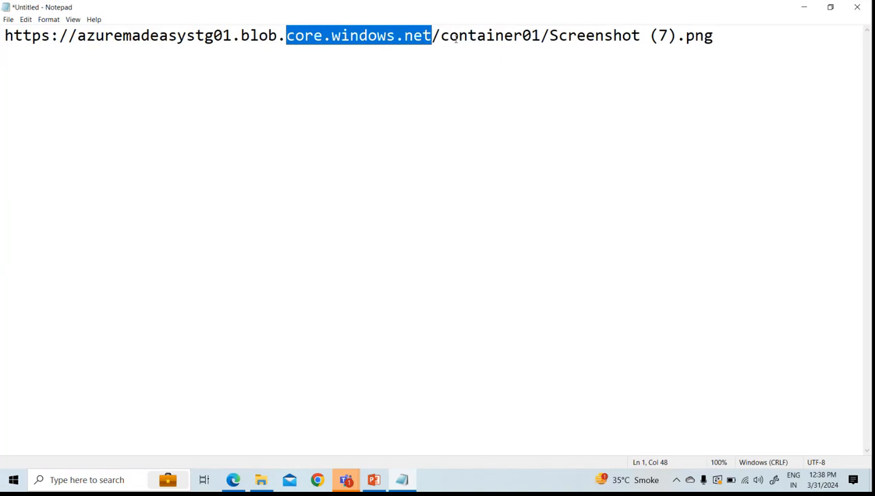
pyautogui.moveTo(439, 40); pyautogui.dragTo(540, 40)
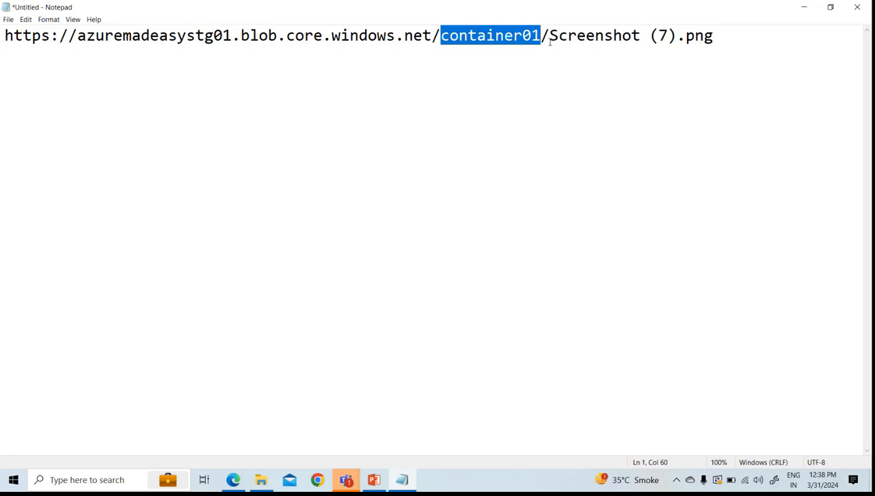
pyautogui.moveTo(548, 35); pyautogui.dragTo(2, 25)
pyautogui.click(734, 42)
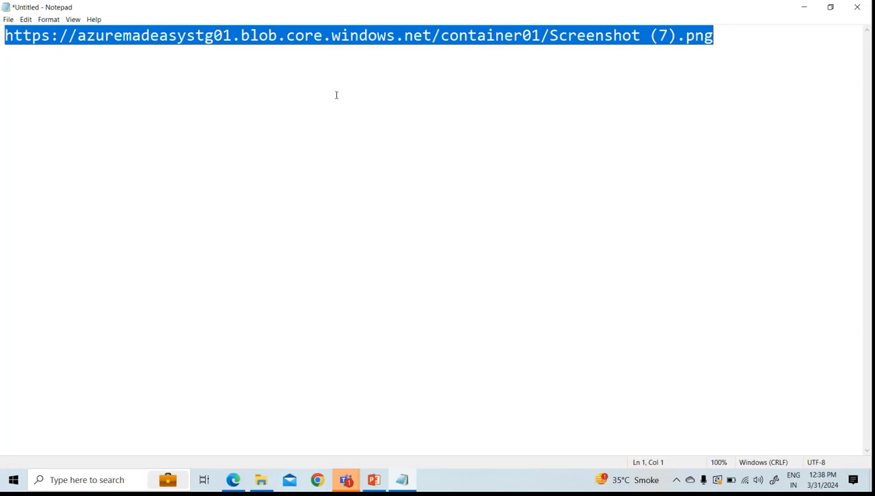
# - Clear the full URL selection and highlight only the storage account name azuremadeasystg01
pyautogui.click(393, 86)
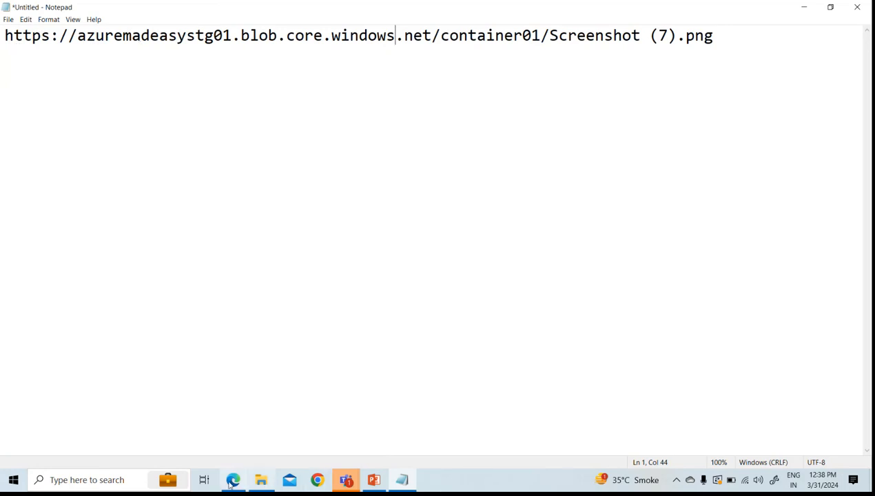
pyautogui.click(245, 195)
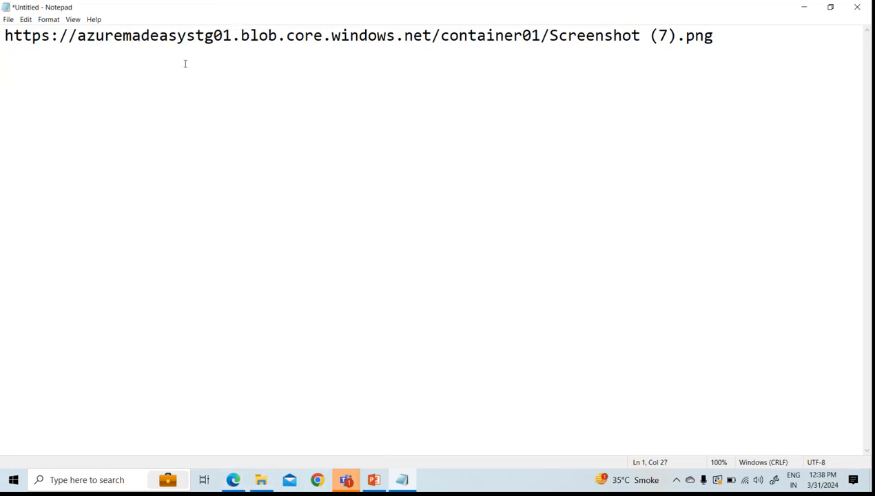
pyautogui.moveTo(77, 35); pyautogui.dragTo(232, 36)
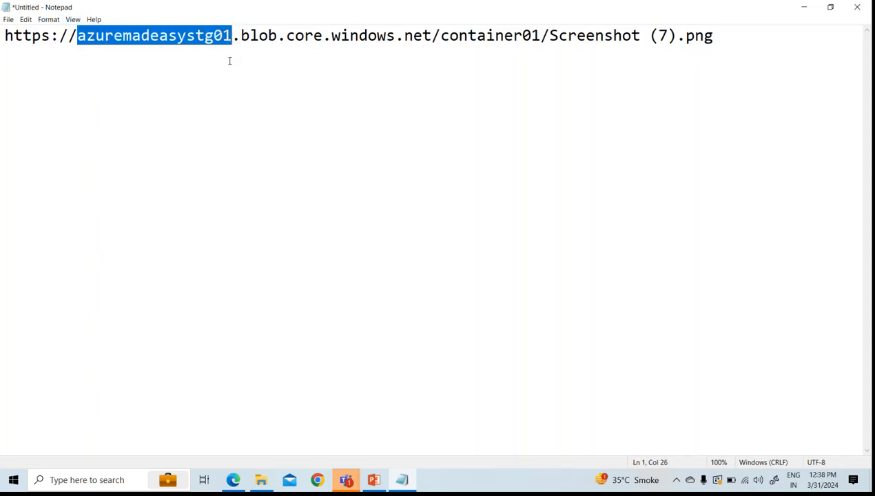
# - Switch to the Azure portal and highlight the storage account name azuremadeasystg01 in the Containers page heading
pyautogui.hotkey('alt', 'Tab')
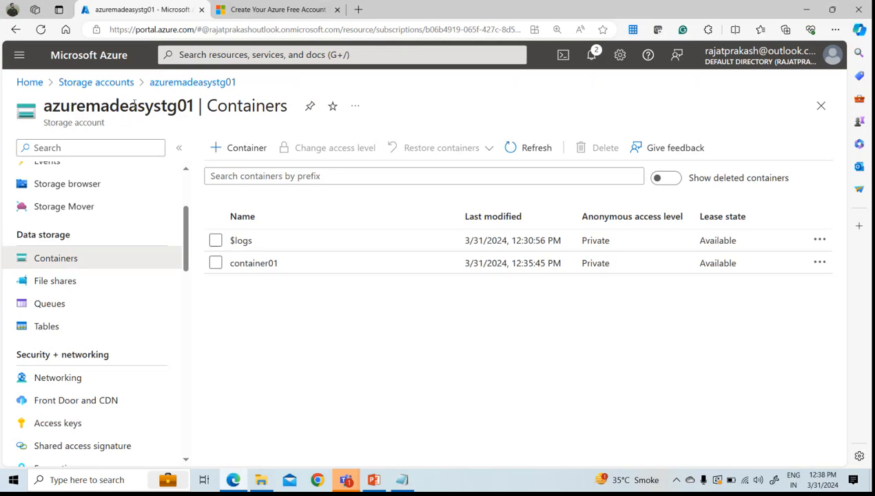
pyautogui.doubleClick(135, 105)
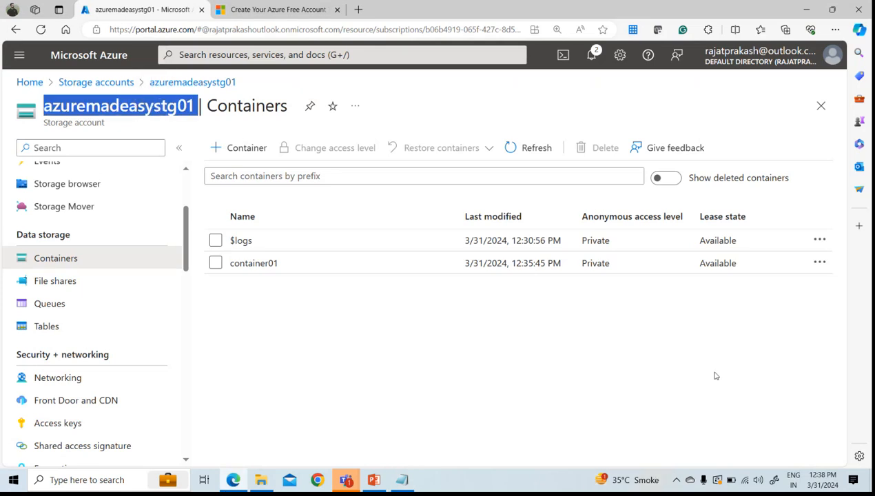
pyautogui.click(563, 341)
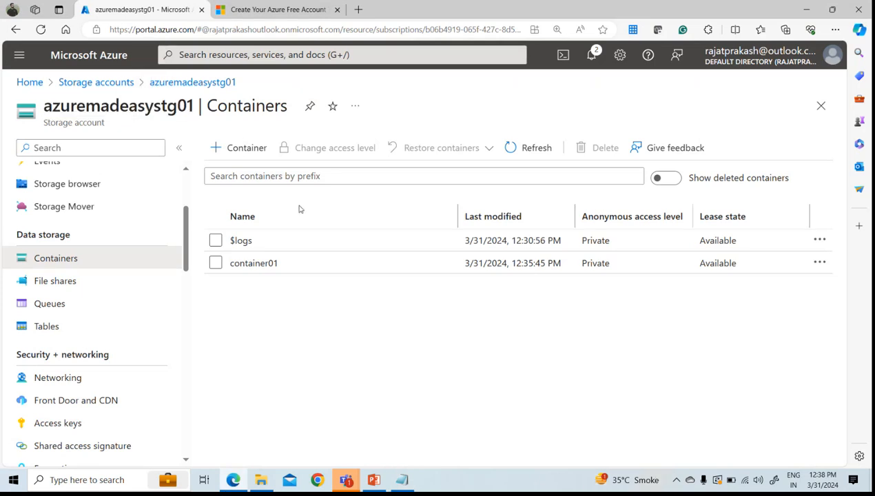
pyautogui.doubleClick(131, 105)
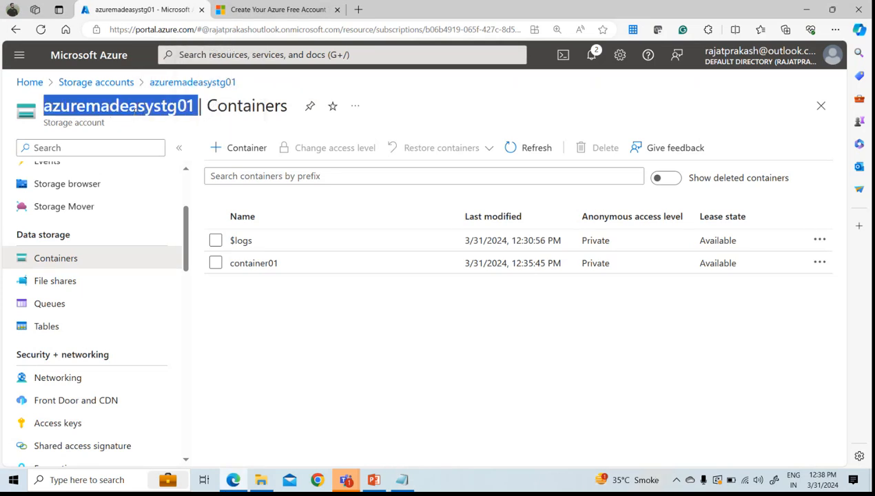
# - Return to Notepad, highlight the blob segment of the URL, and compare it with the Containers service in the Azure portal
pyautogui.hotkey('alt', 'Tab')
pyautogui.click(234, 38)
pyautogui.moveTo(240, 36); pyautogui.dragTo(278, 36)
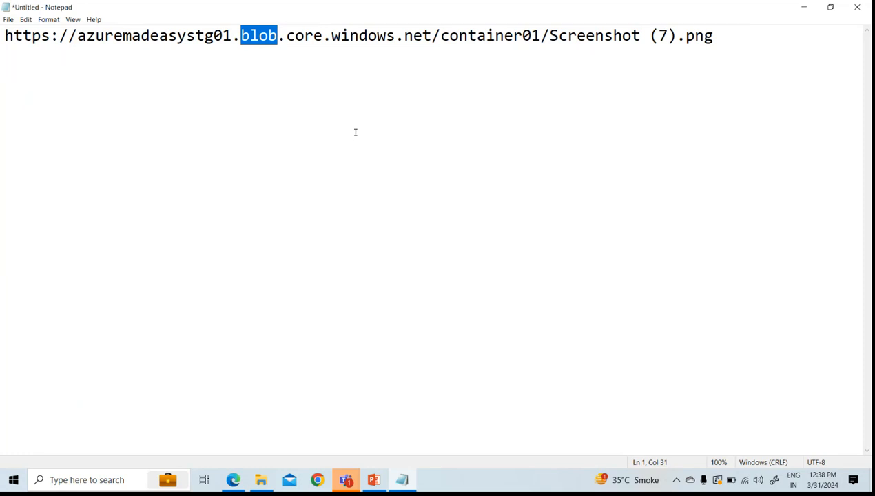
pyautogui.hotkey('alt', 'Tab')
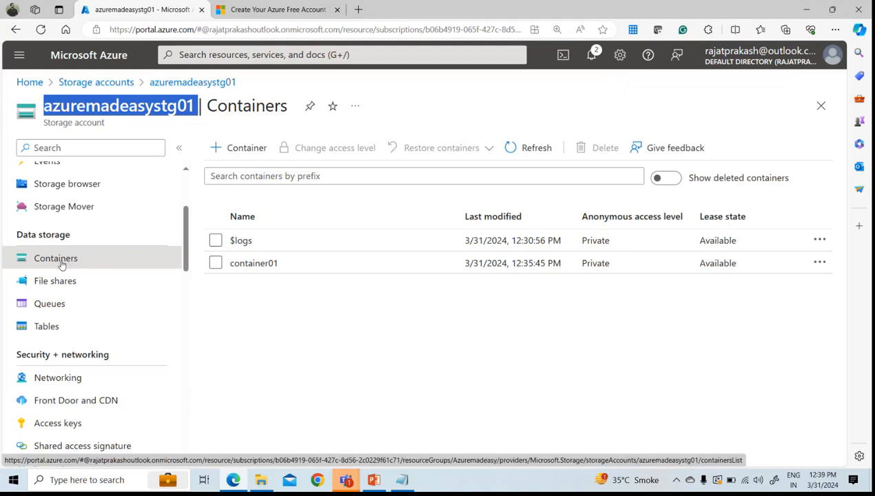
pyautogui.hotkey('alt', 'Tab')
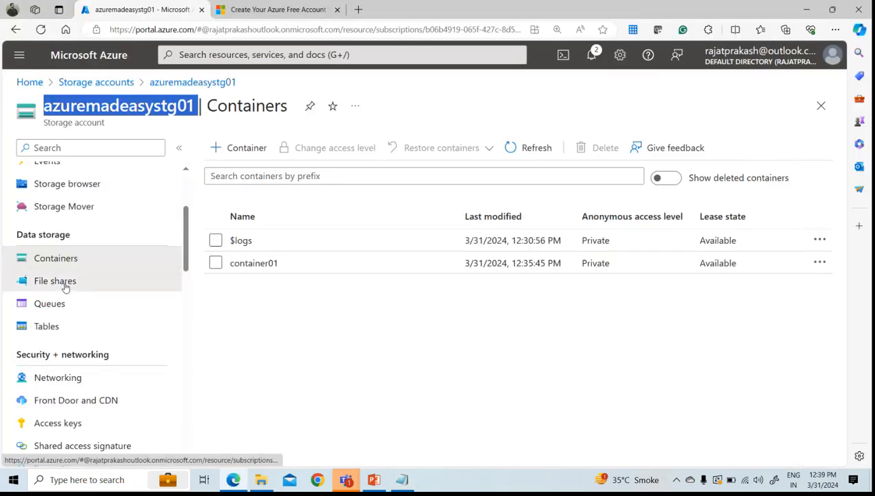
# - Open the storage account's File shares page, replace blob with file in the Notepad URL, and compare it with that page
pyautogui.click(64, 281)
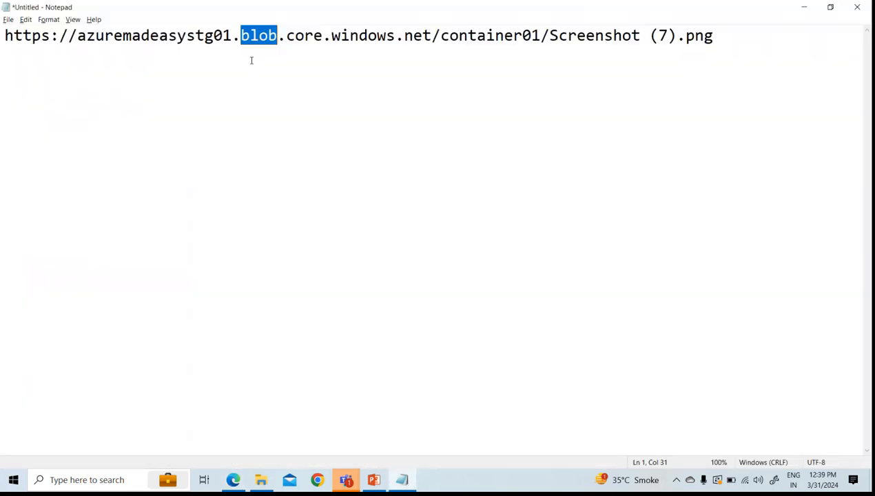
pyautogui.click(259, 39)
pyautogui.moveTo(277, 38); pyautogui.dragTo(241, 39)
pyautogui.press('BackSpace')
pyautogui.write('file')
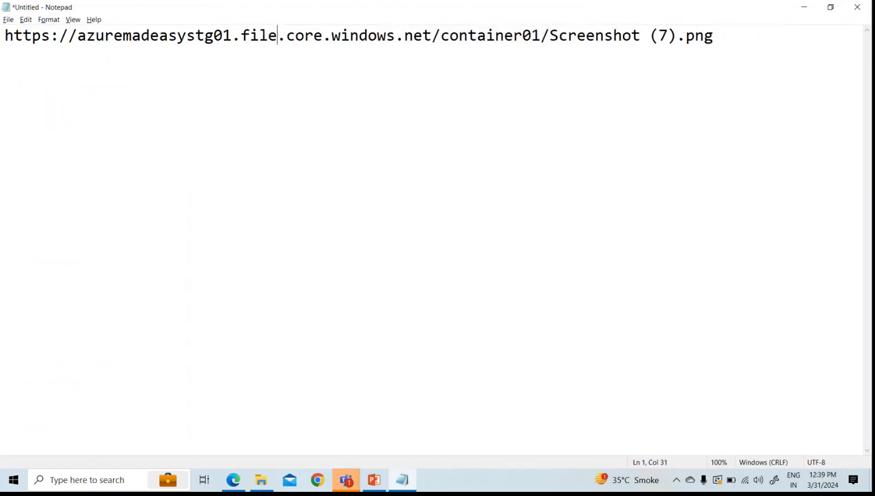
pyautogui.hotkey('alt', 'Tab')
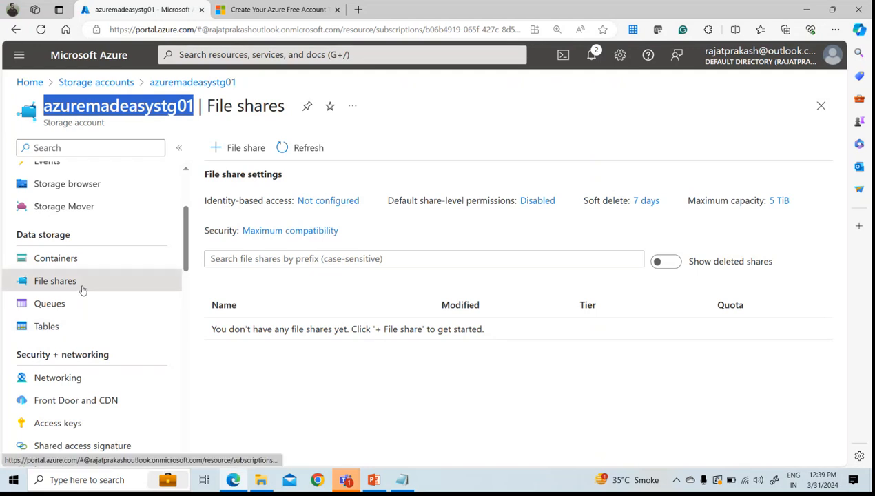
# - Return to Notepad, change the URL's service segment to queue, and open the storage account's Queues page in the Azure portal
pyautogui.hotkey('alt', 'Tab')
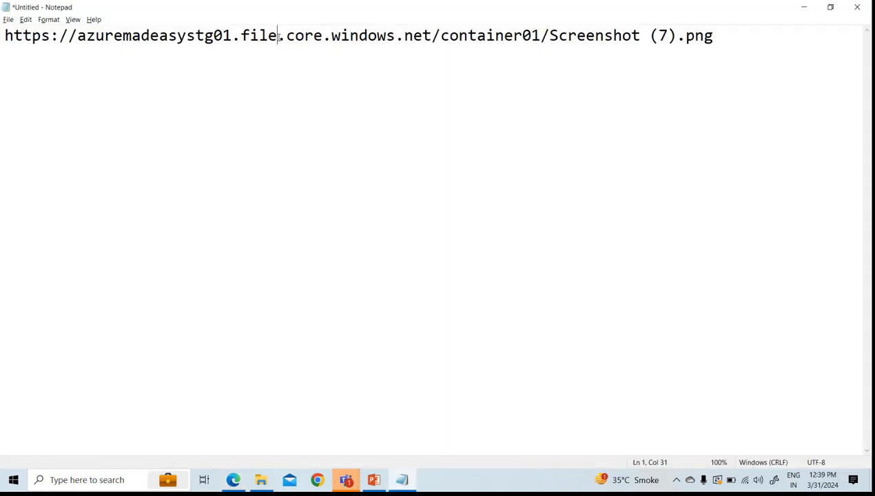
pyautogui.press('BackSpace')
pyautogui.press('BackSpace')
pyautogui.press('BackSpace')
pyautogui.press('BackSpace')
pyautogui.write('queue')
pyautogui.hotkey('alt', 'Tab')
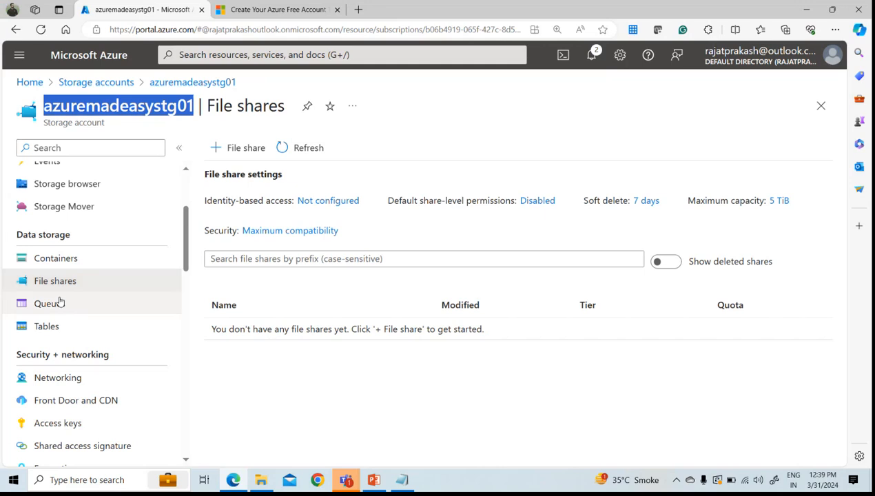
pyautogui.click(49, 304)
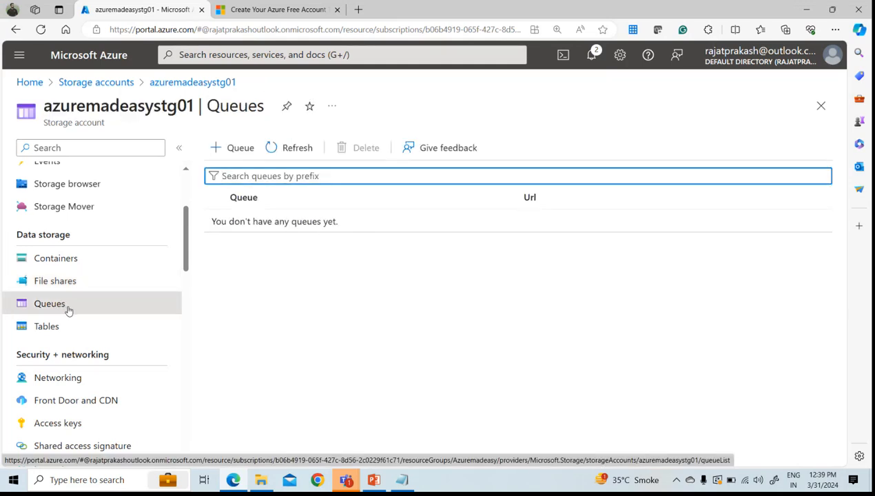
# - Open the storage account's Tables page, change the service segment of the Notepad URL to table, and compare it with that page
pyautogui.click(66, 329)
pyautogui.hotkey('alt', 'Tab')
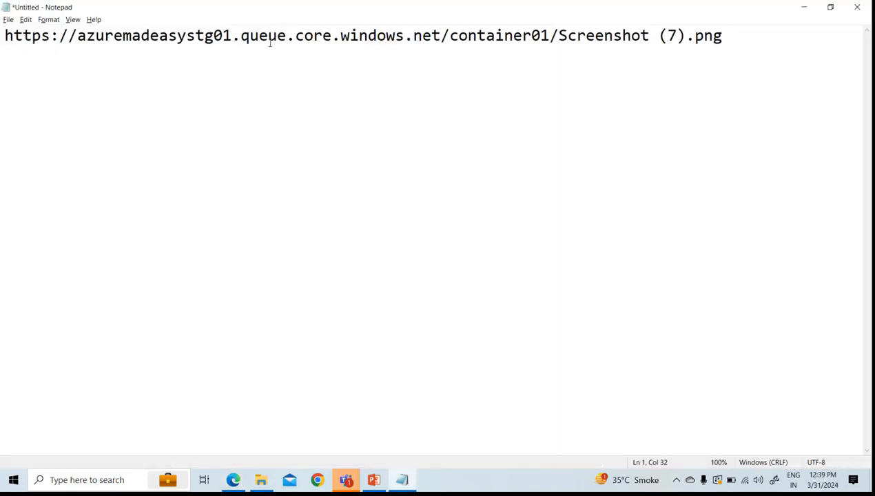
pyautogui.press('BackSpace')
pyautogui.press('BackSpace')
pyautogui.press('BackSpace')
pyautogui.press('BackSpace')
pyautogui.press('BackSpace')
pyautogui.write('table')
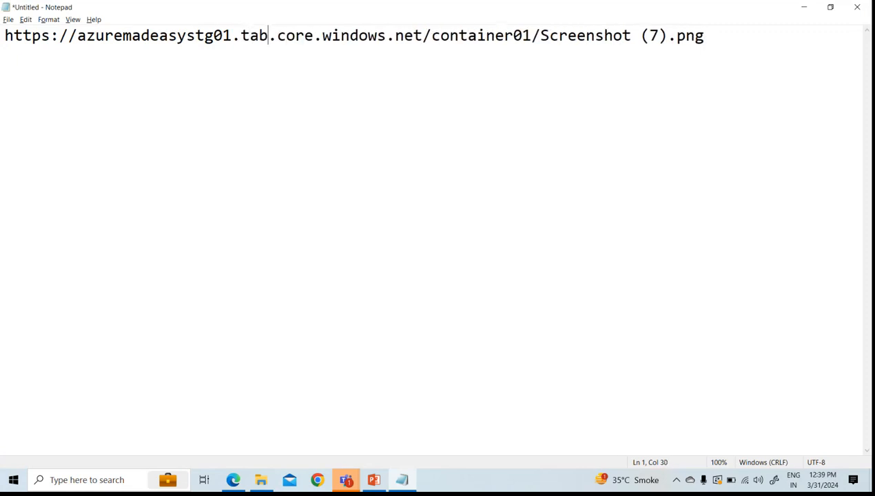
pyautogui.hotkey('alt', 'Tab')
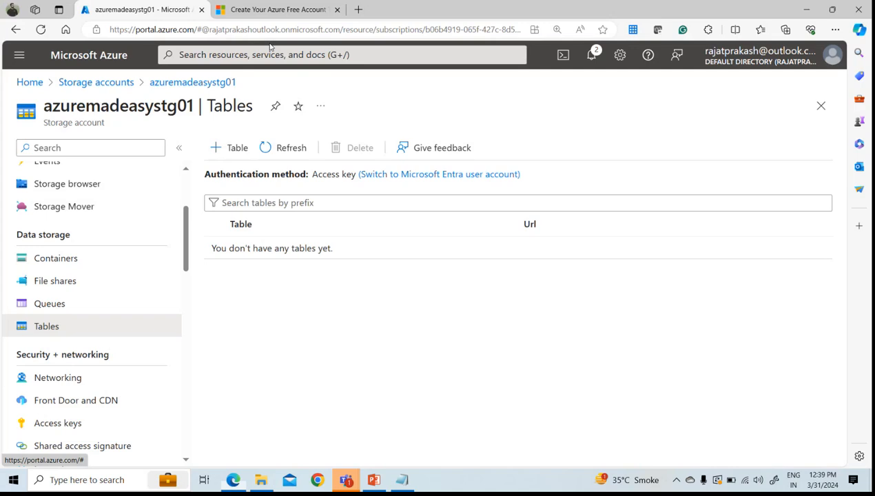
# - Return to Notepad and change the URL's service segment back to blob
pyautogui.hotkey('alt', 'Tab')
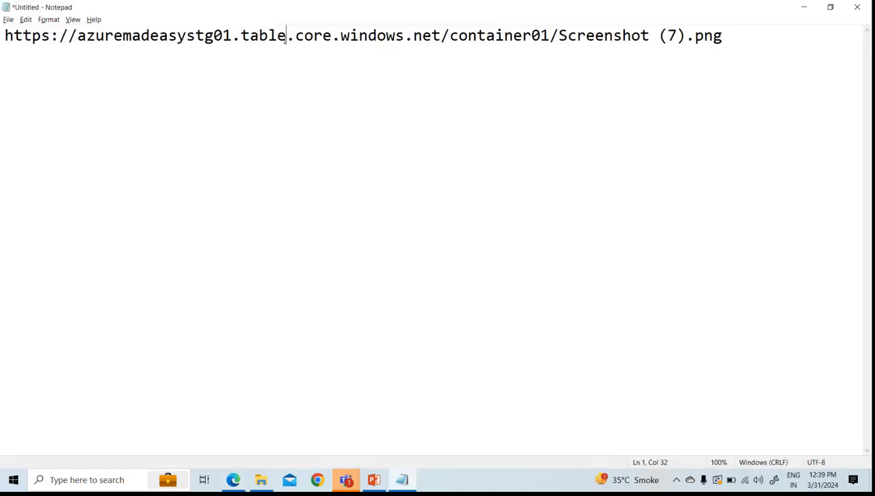
pyautogui.press('BackSpace')
pyautogui.press('BackSpace')
pyautogui.press('BackSpace')
pyautogui.press('BackSpace')
pyautogui.press('BackSpace')
pyautogui.write('blob')
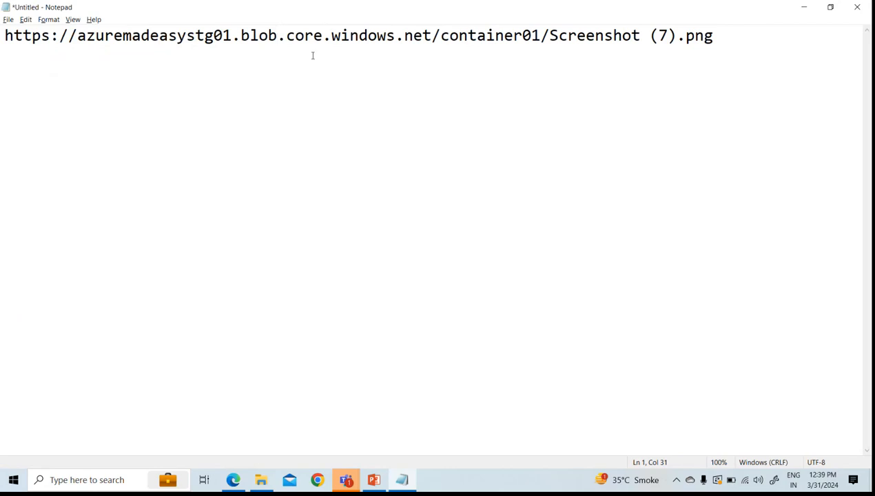
# - Highlight core.windows.net in the URL and view the Overview page of azuremadeasystg01 in the Azure portal
pyautogui.moveTo(285, 36); pyautogui.dragTo(431, 36)
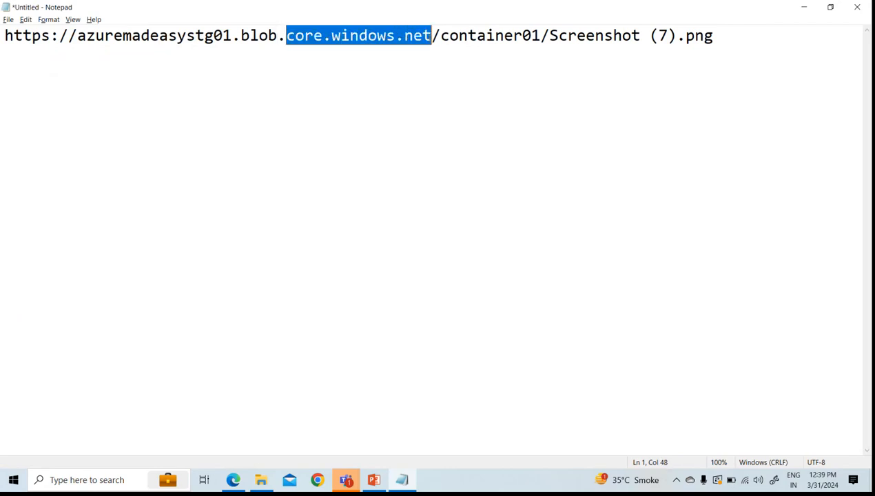
pyautogui.hotkey('alt', 'Tab')
pyautogui.scroll(3, 93, 183)
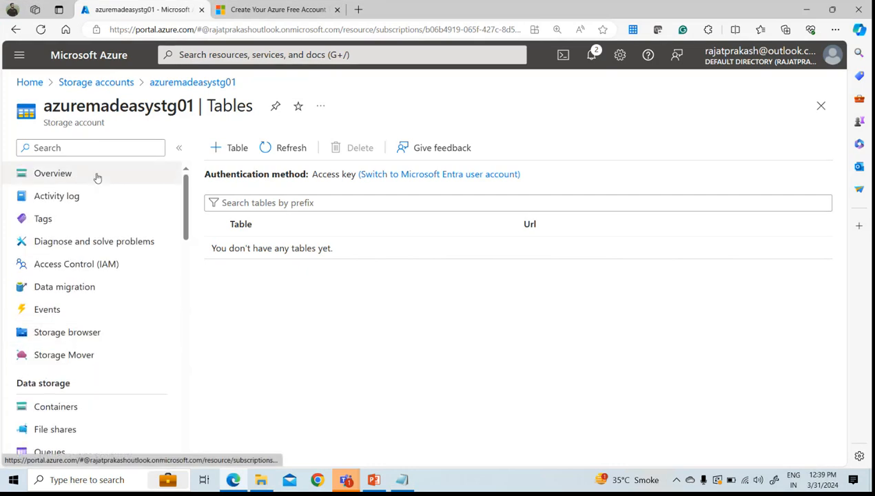
pyautogui.click(96, 174)
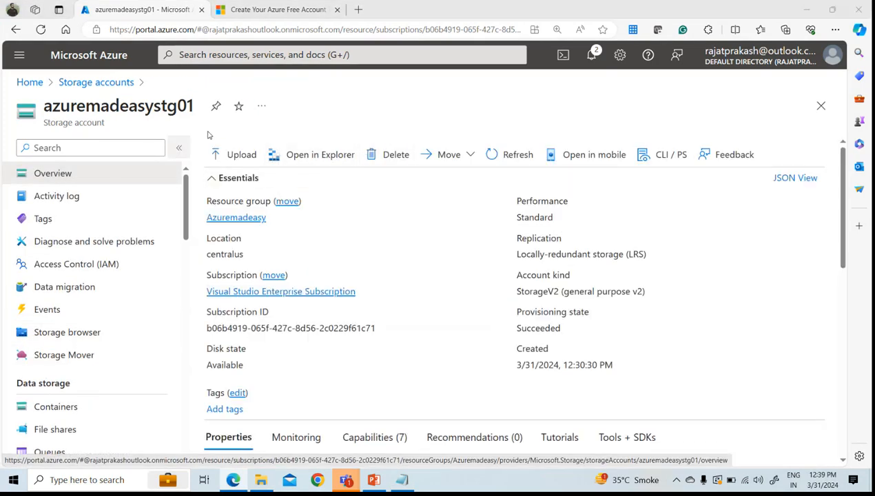
pyautogui.hotkey('alt', 'Tab')
pyautogui.click(423, 36)
pyautogui.click(432, 35)
pyautogui.moveTo(433, 35); pyautogui.dragTo(285, 36)
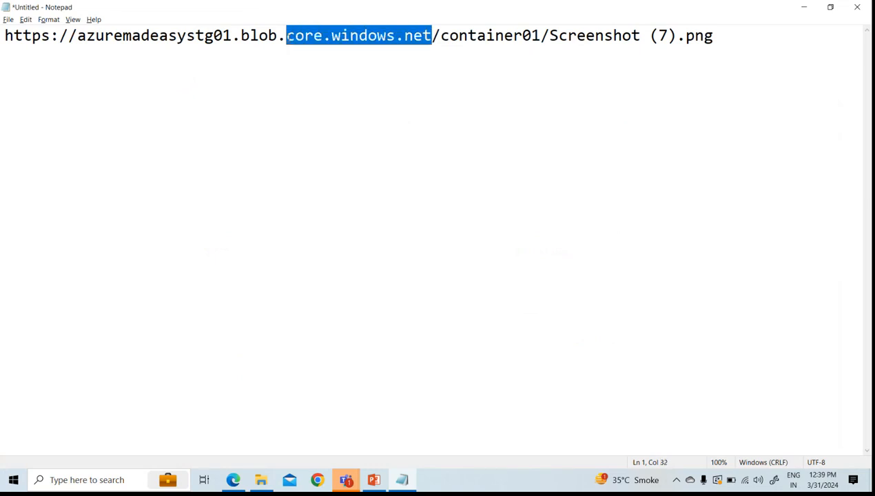
pyautogui.click(440, 35)
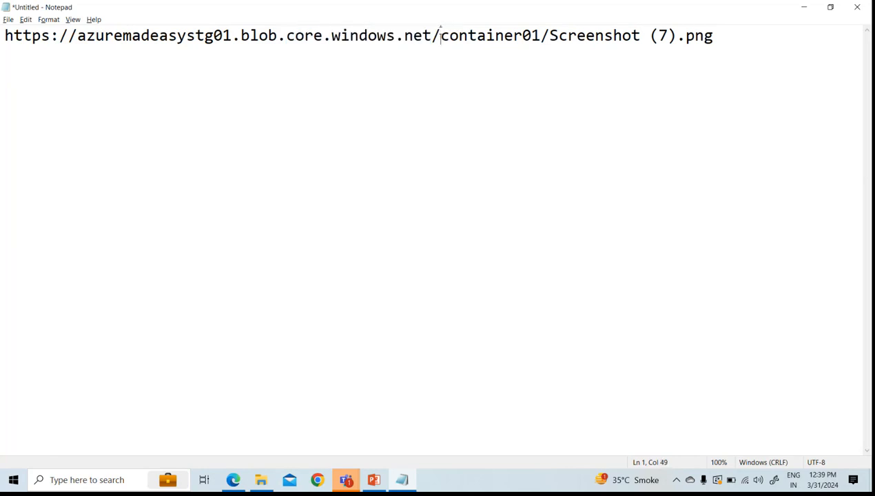
pyautogui.moveTo(440, 35); pyautogui.dragTo(4, 48)
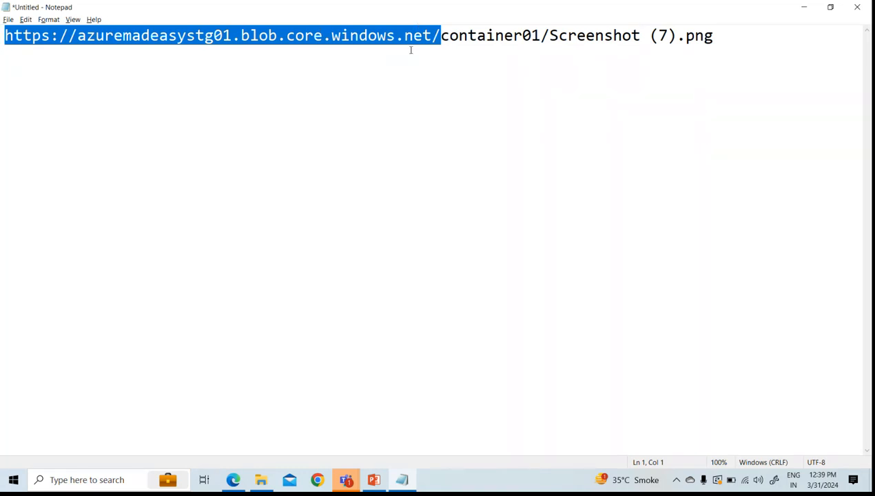
# - Delete container01/Screenshot (7).png from the end of the URL and highlight the remaining blob endpoint
pyautogui.moveTo(714, 36); pyautogui.dragTo(438, 40)
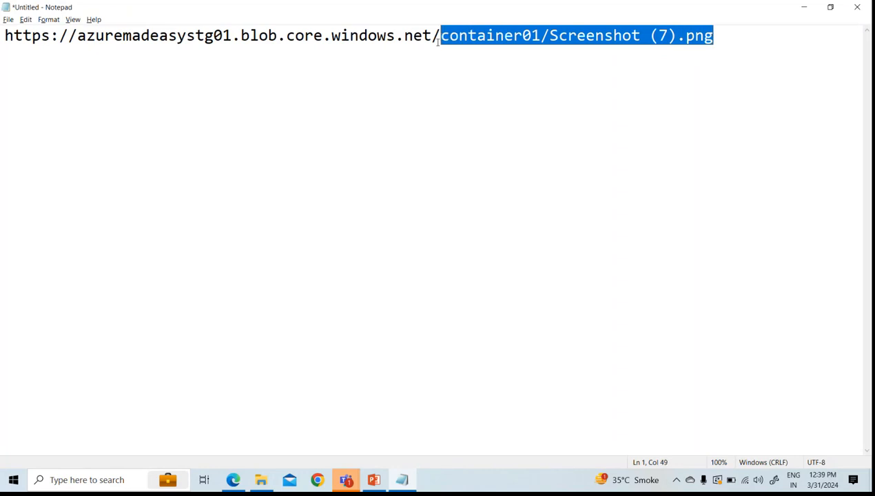
pyautogui.press('BackSpace')
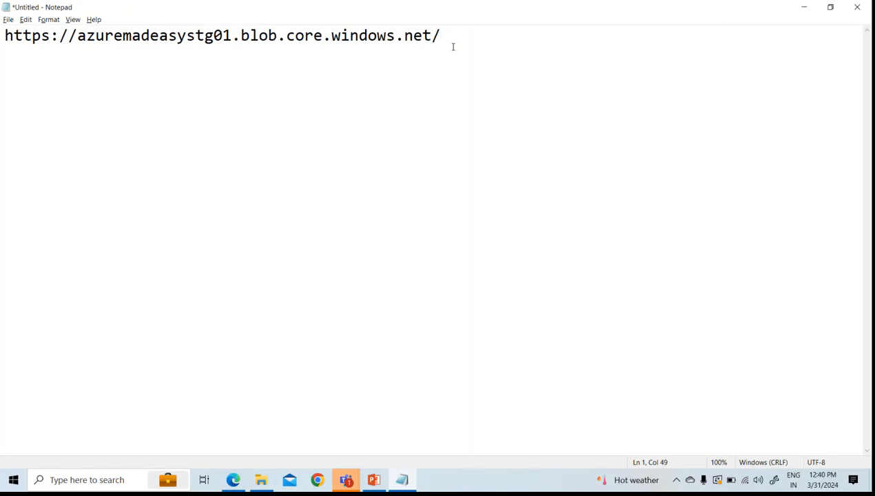
pyautogui.moveTo(453, 44); pyautogui.dragTo(1, 41)
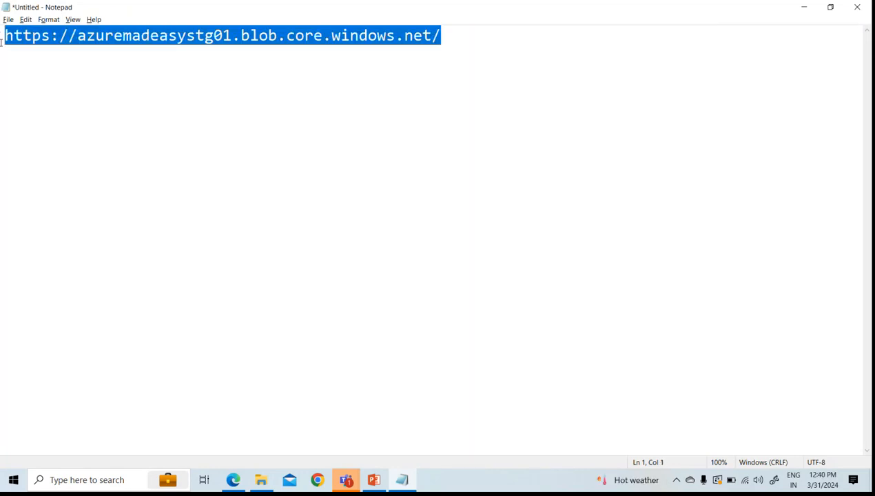
# - Append the container name container01 to the end of the blob endpoint URL
pyautogui.click(454, 41)
pyautogui.write('container')
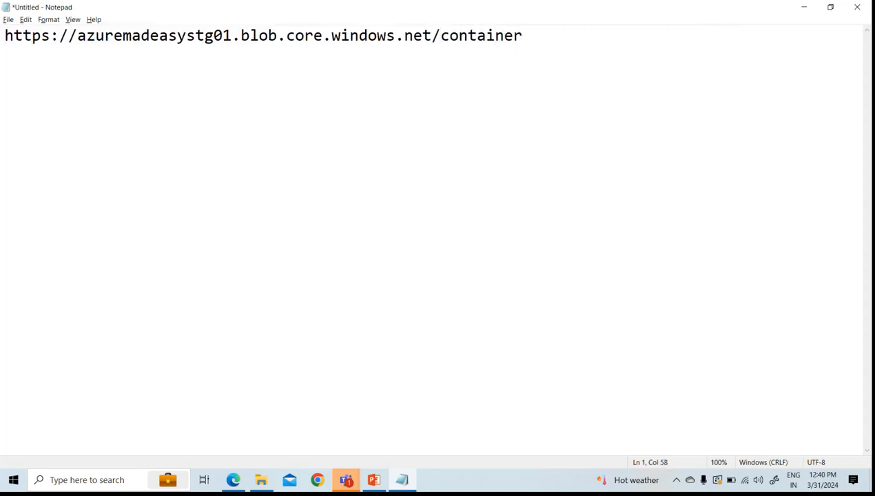
pyautogui.write('01')
# - Switch to the Azure portal and open container01 from the storage account's Containers page
pyautogui.click(233, 479)
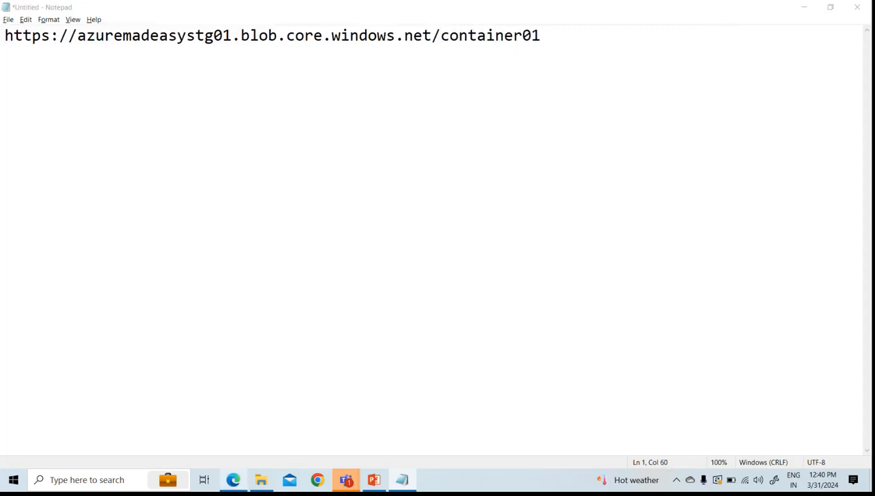
pyautogui.click(76, 410)
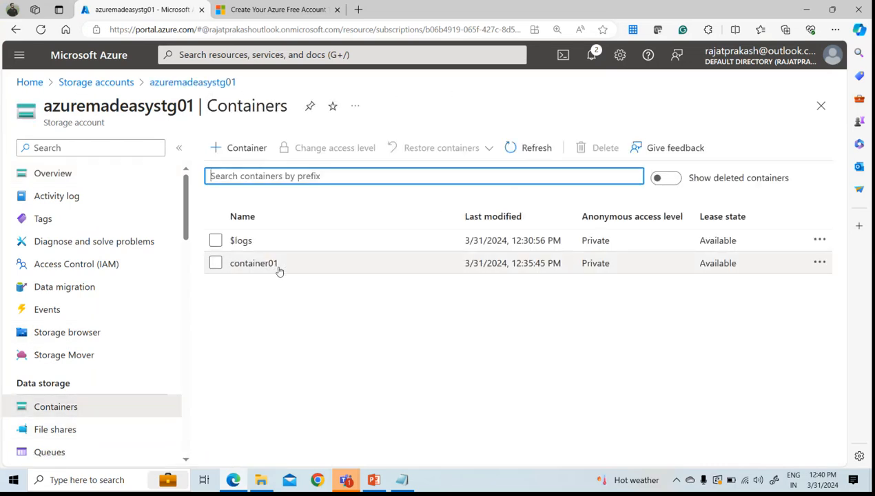
pyautogui.click(278, 268)
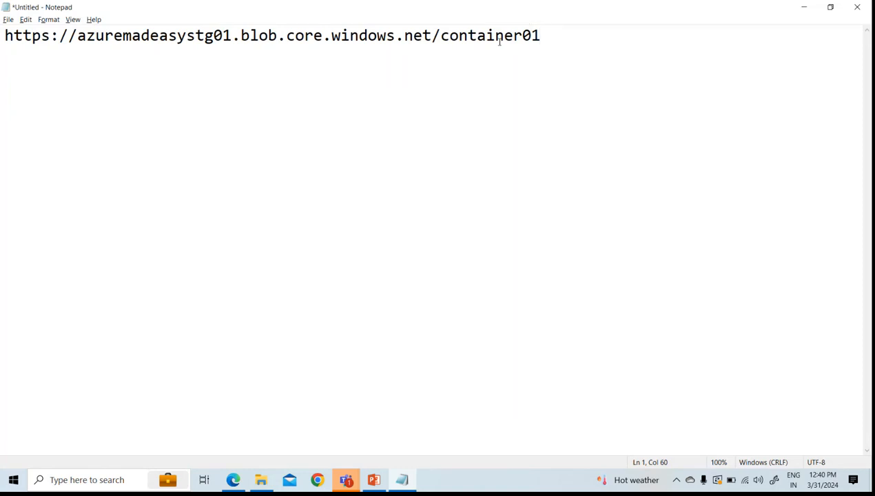
# - Complete the Notepad URL with a slash and the blob name Screenshot (7).png copied from container01, then return to the Azure portal
pyautogui.write('/')
pyautogui.hotkey('alt', 'Tab')
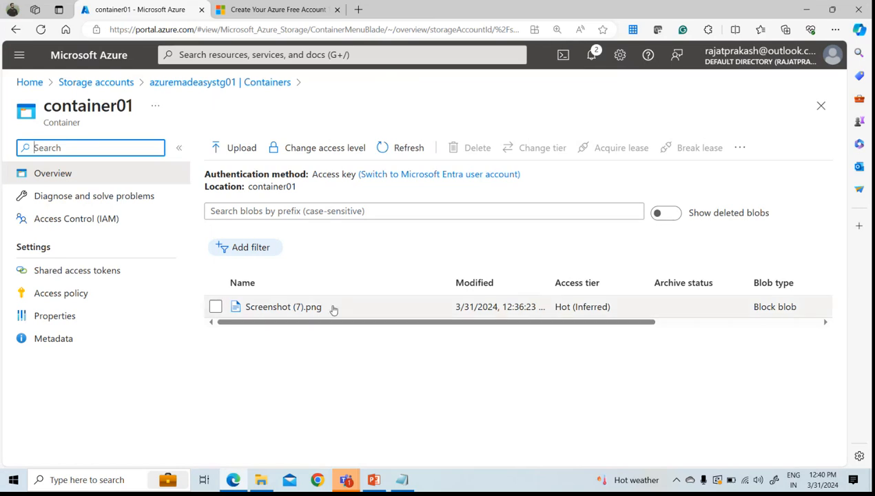
pyautogui.moveTo(333, 309); pyautogui.dragTo(244, 310)
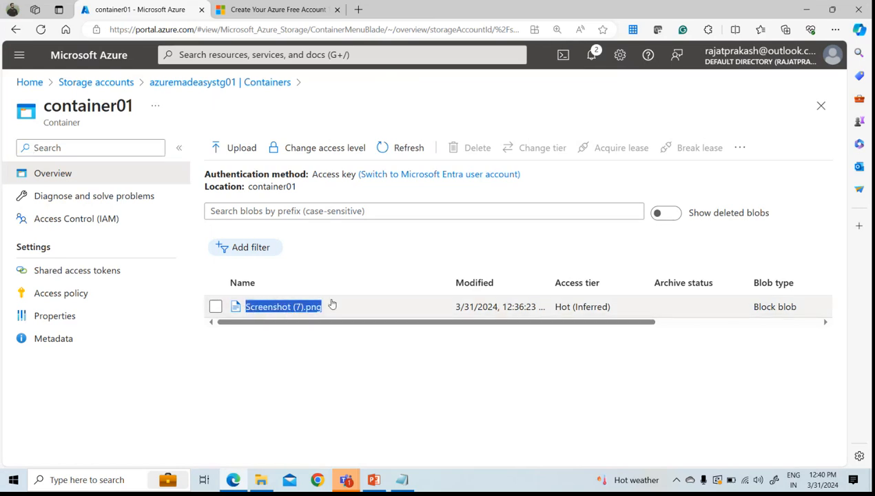
pyautogui.hotkey('ctrl', 'c')
pyautogui.hotkey('alt', 'Tab')
pyautogui.hotkey('ctrl', 'v')
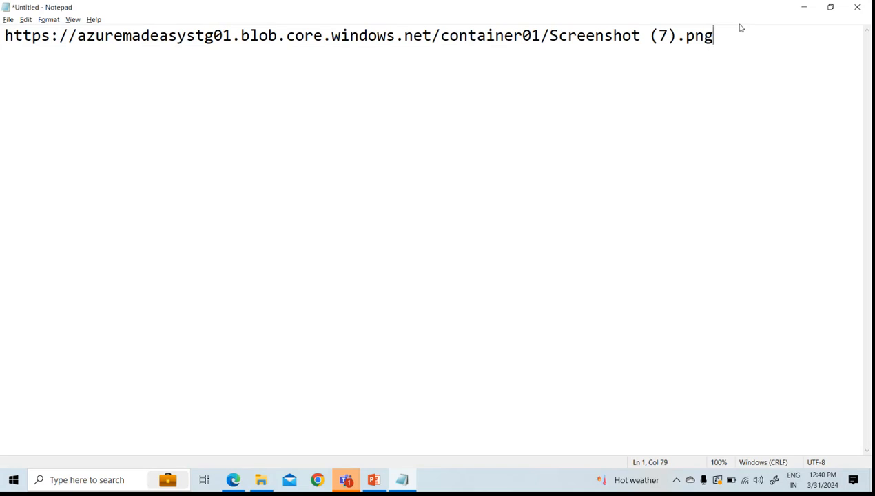
pyautogui.hotkey('alt', 'Tab')
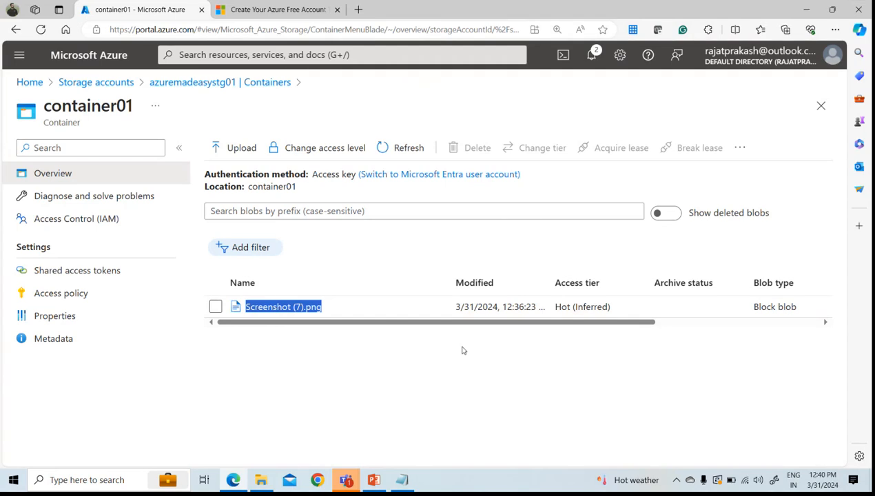
# - Open the blob Screenshot (7).png in container01 and copy its URL
pyautogui.click(418, 350)
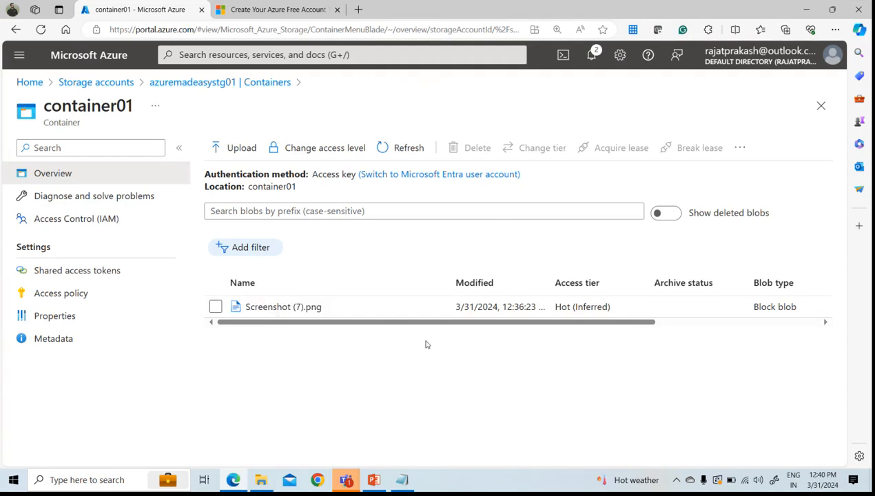
pyautogui.click(329, 310)
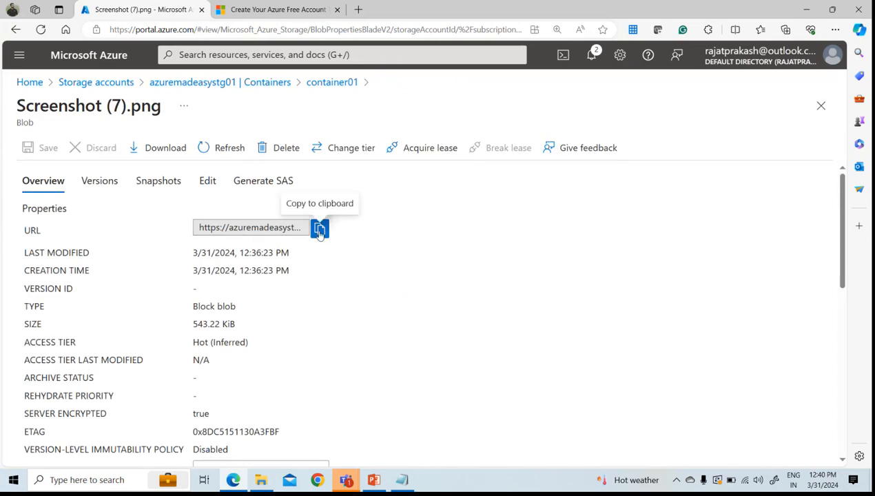
pyautogui.click(319, 229)
# - Load the copied blob URL in a new browser tab to test access to Screenshot (7).png
pyautogui.moveTo(556, 9); pyautogui.dragTo(486, 89)
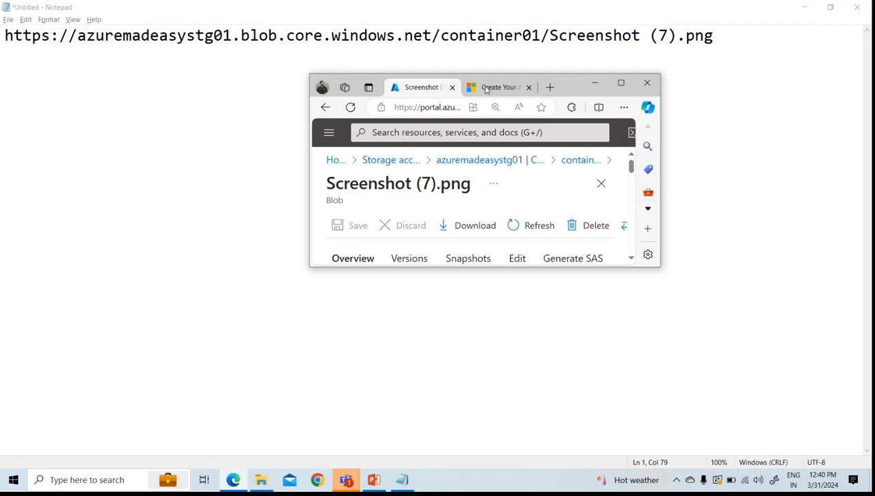
pyautogui.click(549, 87)
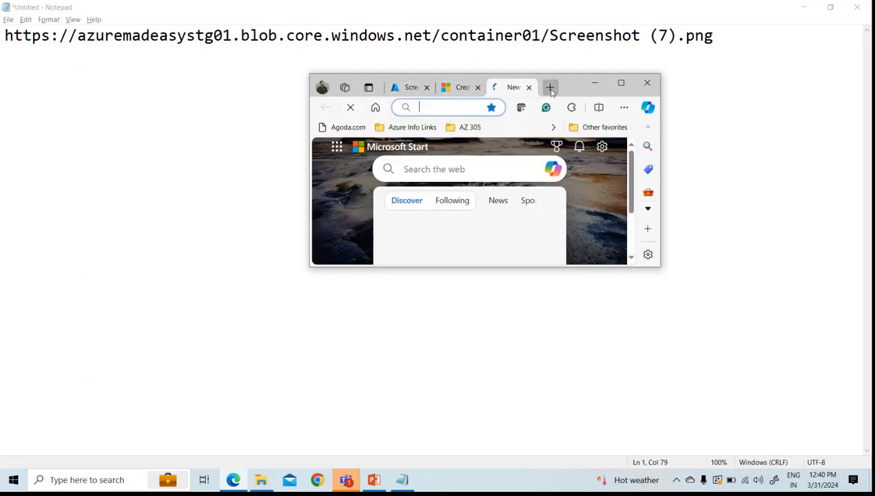
pyautogui.hotkey('ctrl', 'v')
pyautogui.press('Return')
pyautogui.click(646, 83)
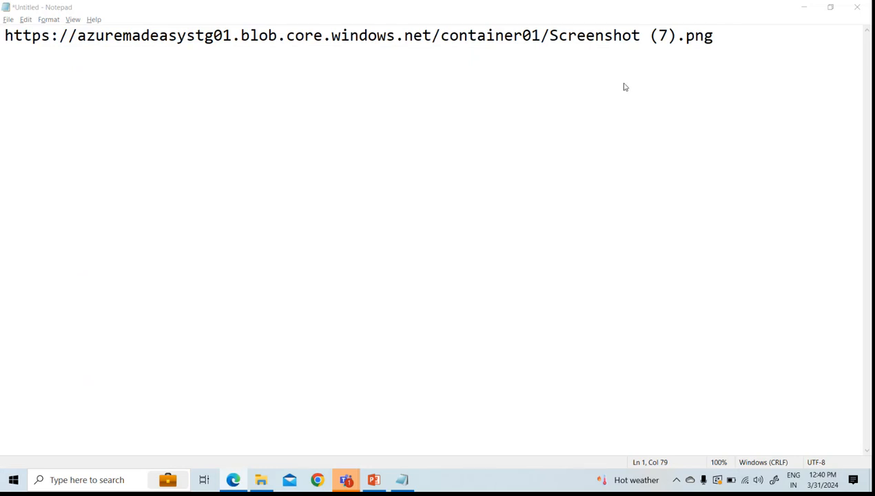
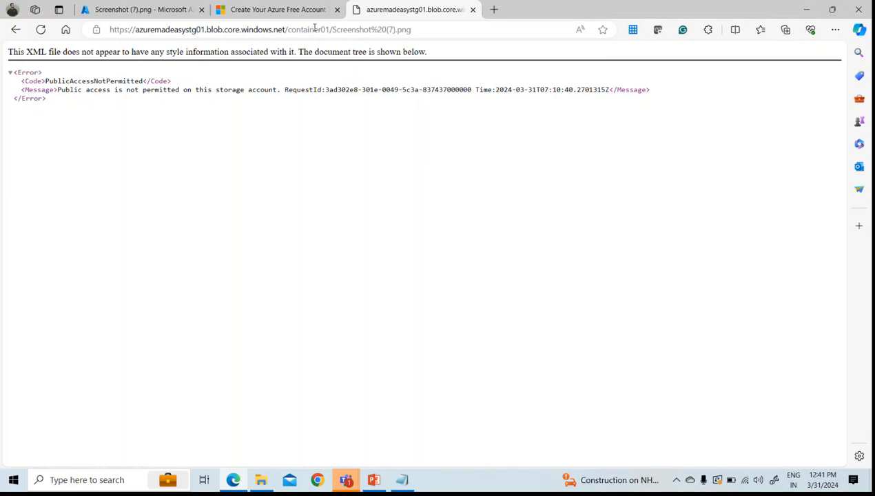
# - Return to azuremadeasystg01 in the Azure portal and look through its Networking, Redundancy and Data protection pages for the public access setting
pyautogui.click(134, 15)
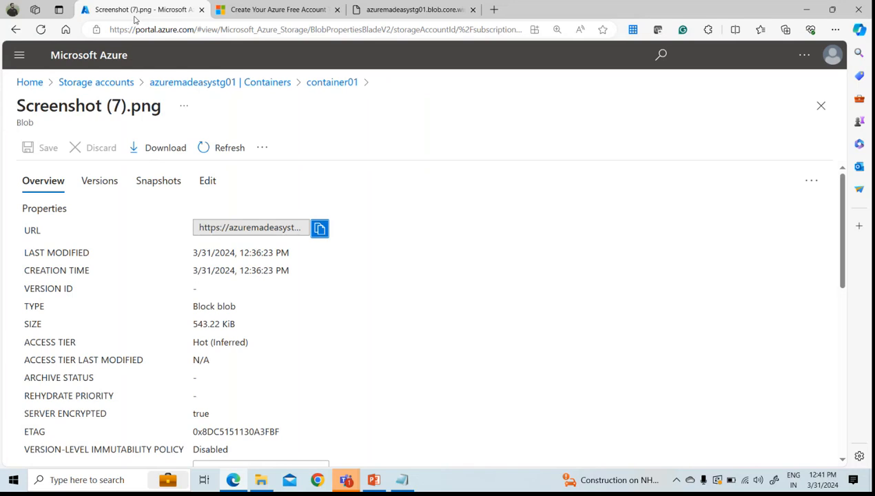
pyautogui.click(234, 81)
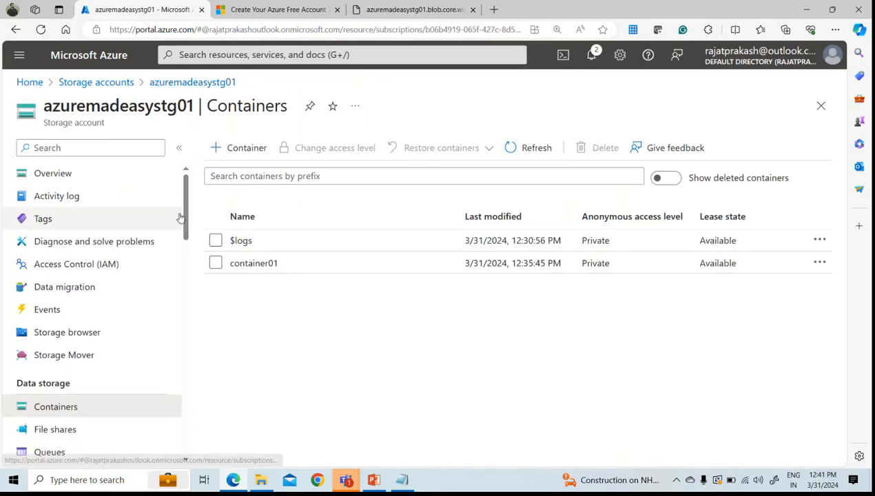
pyautogui.scroll(-4, 181, 273)
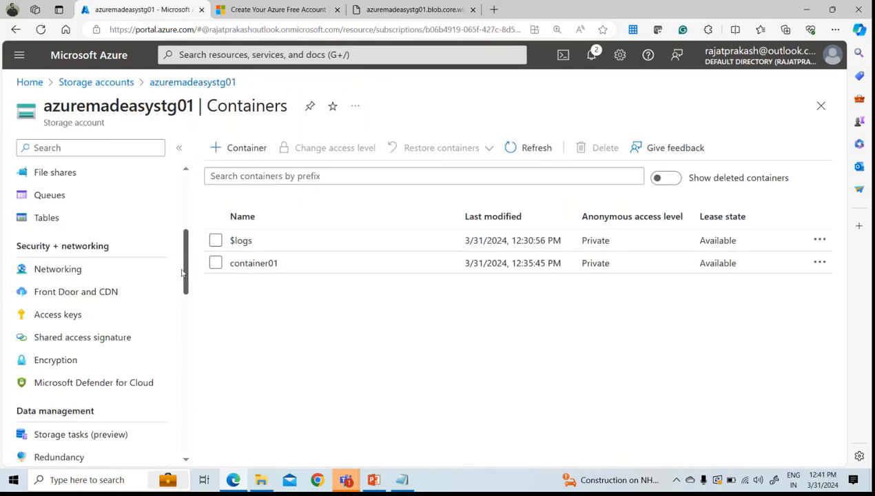
pyautogui.click(89, 277)
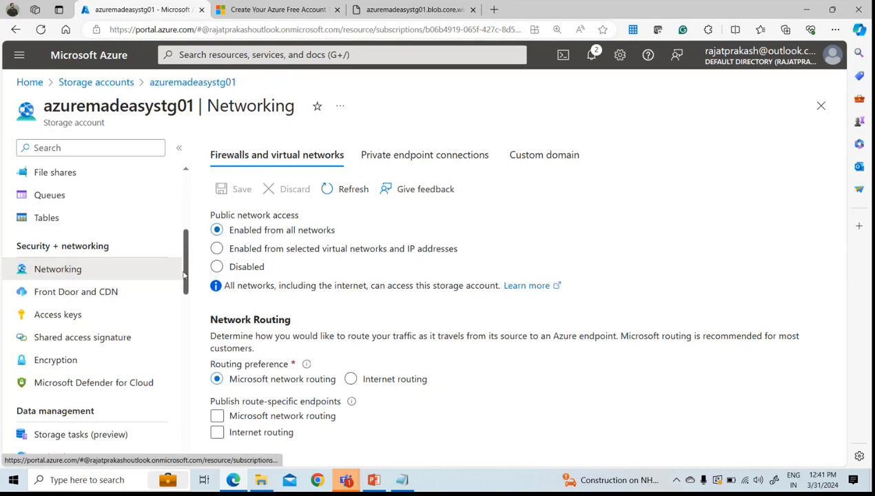
pyautogui.moveTo(186, 279); pyautogui.dragTo(186, 296)
pyautogui.scroll(-1, 124, 317)
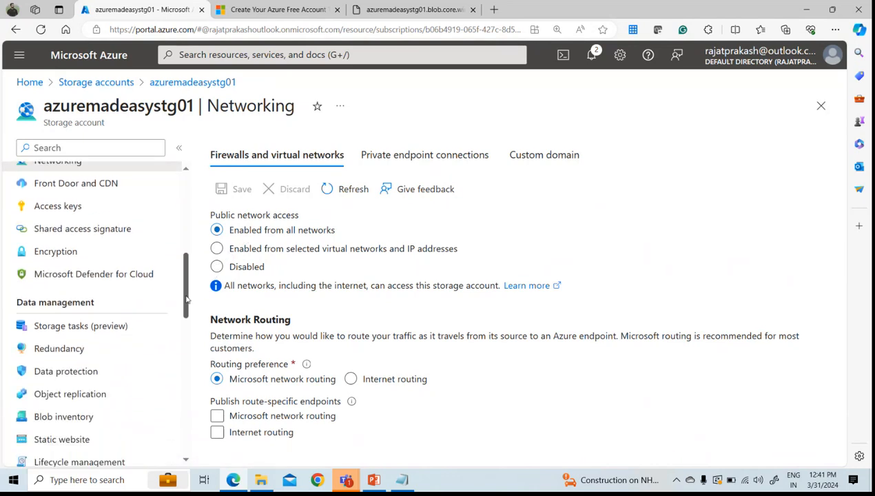
pyautogui.click(115, 324)
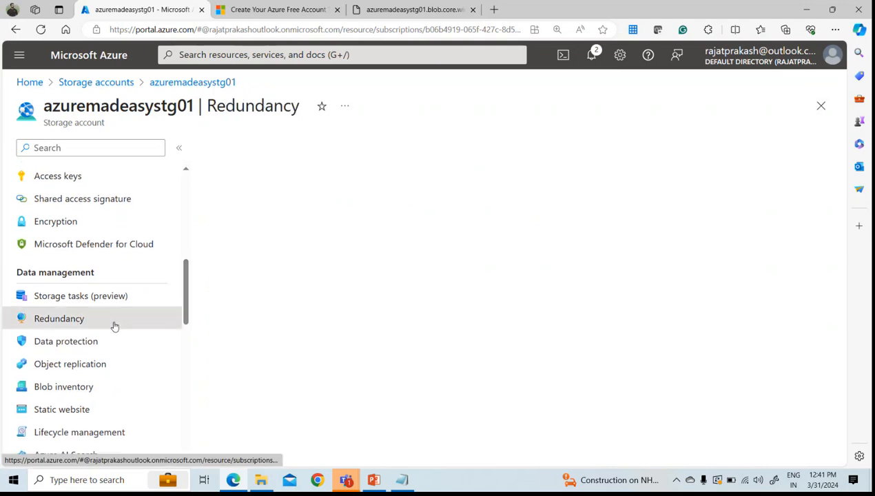
pyautogui.click(112, 338)
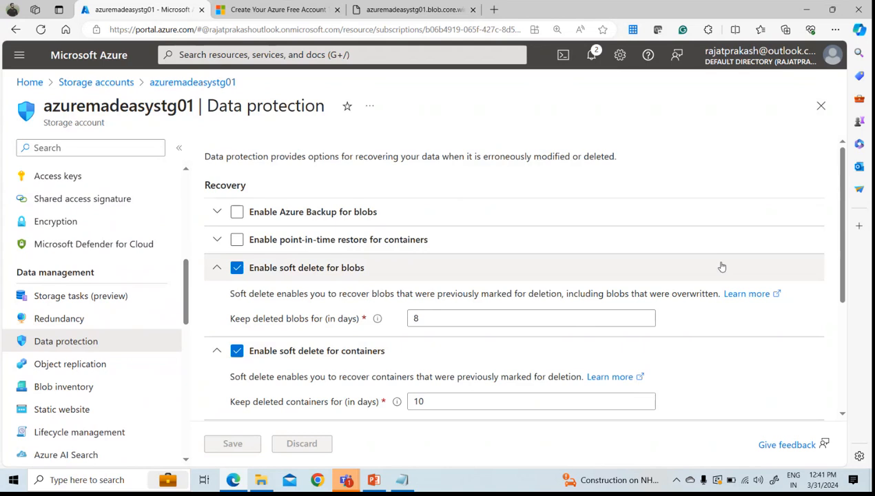
pyautogui.scroll(-3, 721, 266)
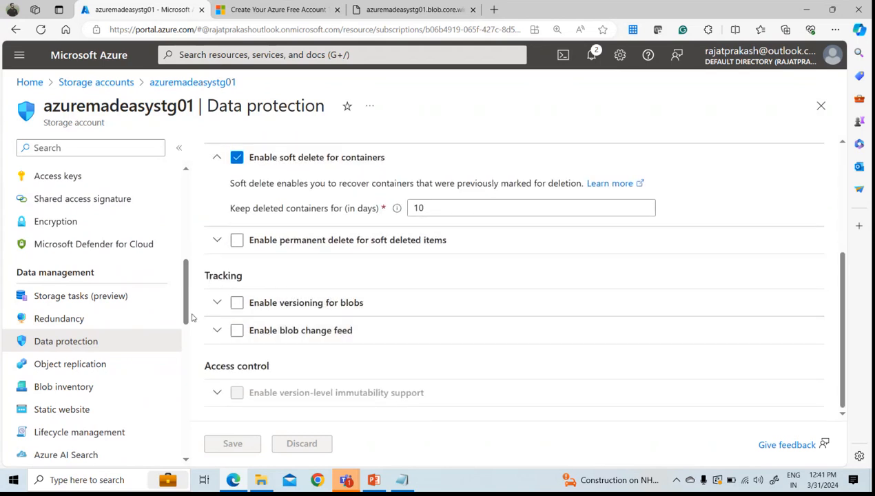
pyautogui.scroll(-3, 96, 348)
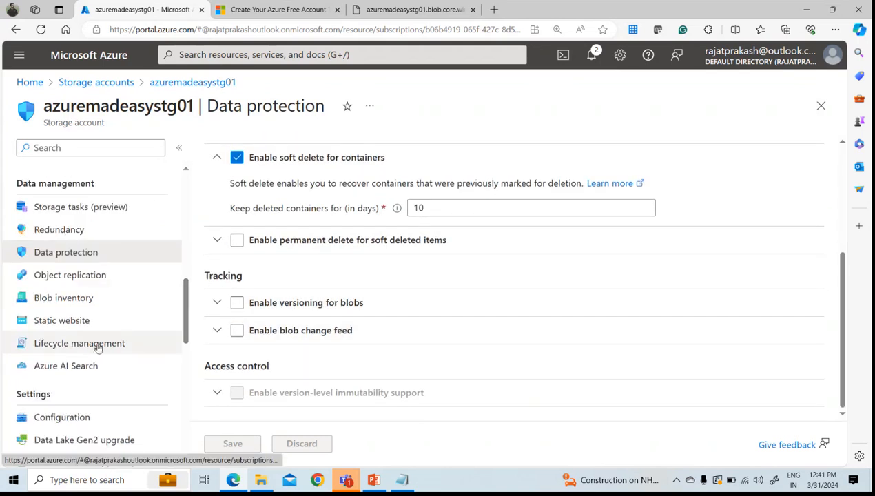
# - In the storage account's Configuration, set Allow Blob anonymous access to Enabled, save the change and refresh the page
pyautogui.click(65, 417)
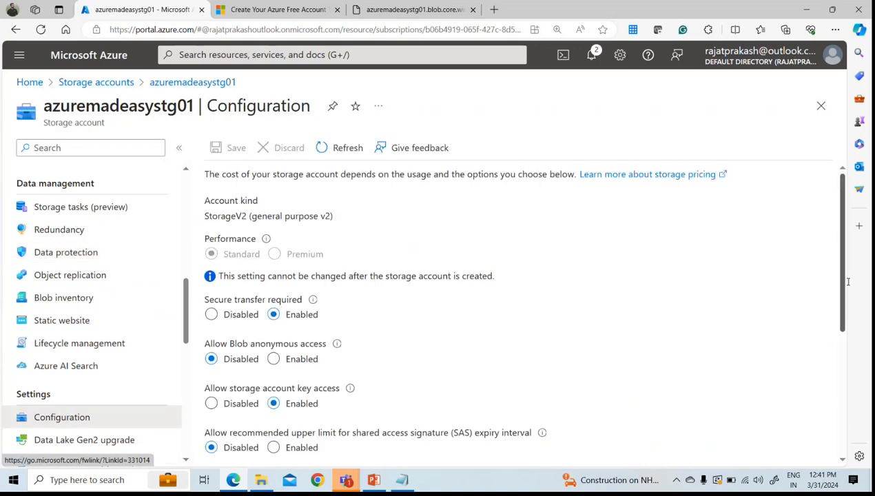
pyautogui.moveTo(847, 281); pyautogui.dragTo(833, 335)
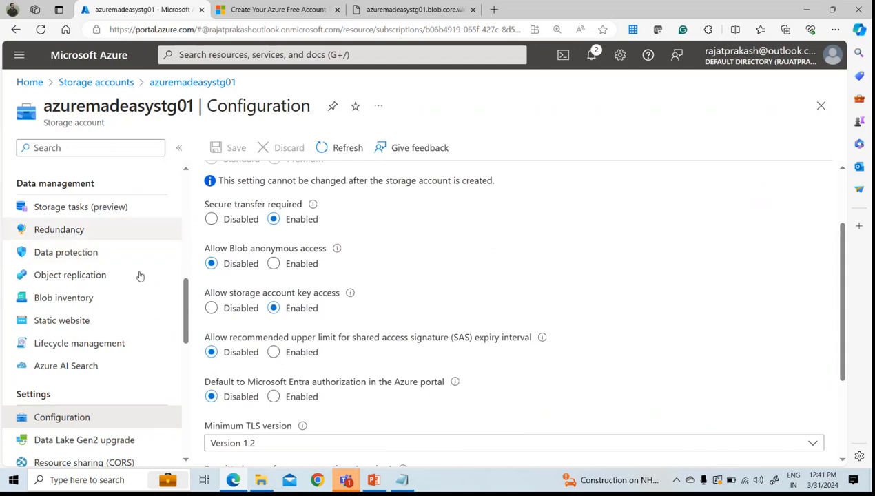
pyautogui.scroll(7, 172, 202)
pyautogui.scroll(-3, 175, 253)
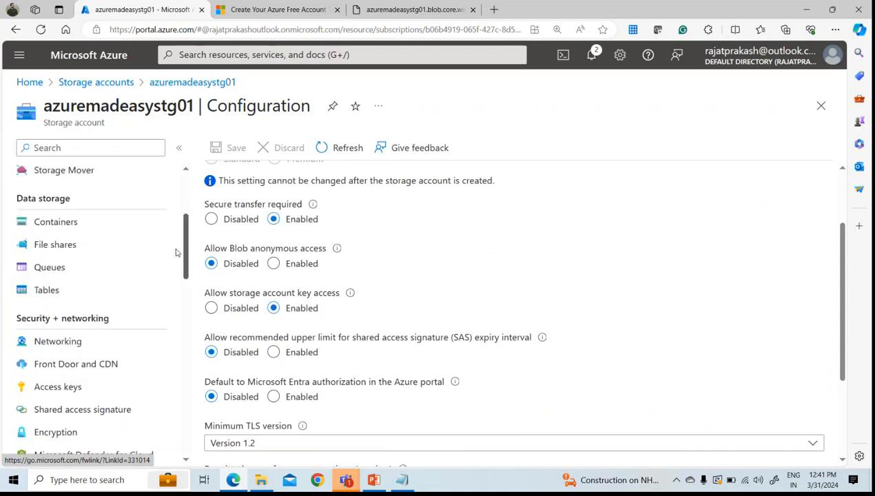
pyautogui.scroll(-7, 176, 275)
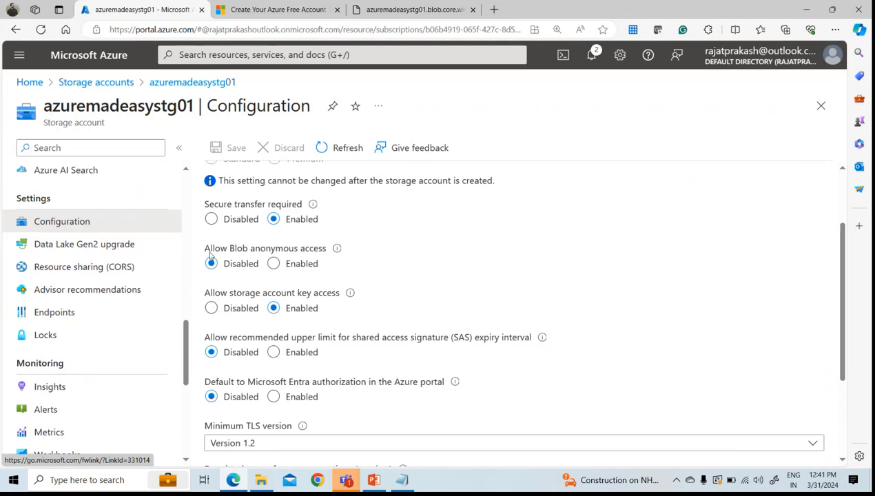
pyautogui.moveTo(205, 247); pyautogui.dragTo(327, 248)
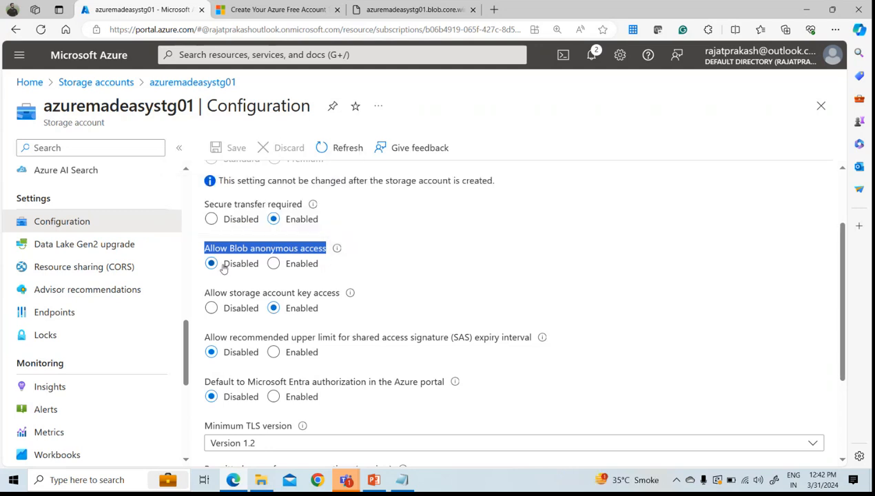
pyautogui.click(273, 265)
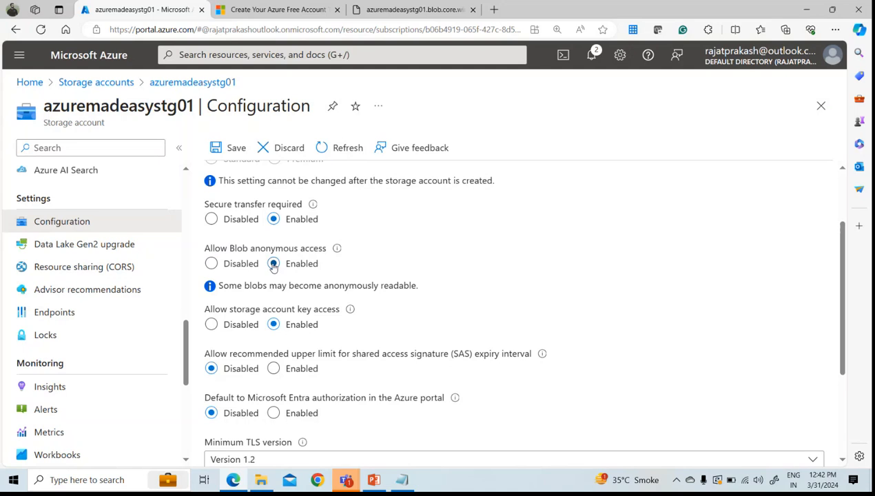
pyautogui.click(232, 150)
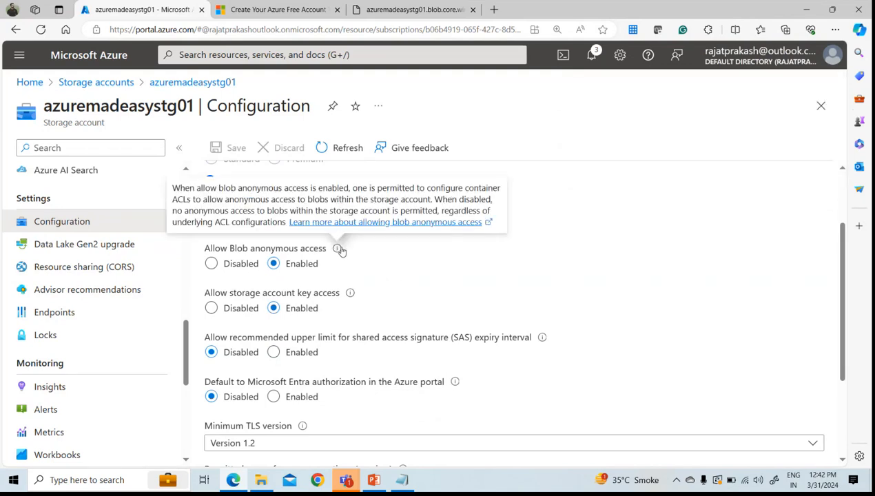
pyautogui.scroll(1, 332, 207)
pyautogui.click(342, 147)
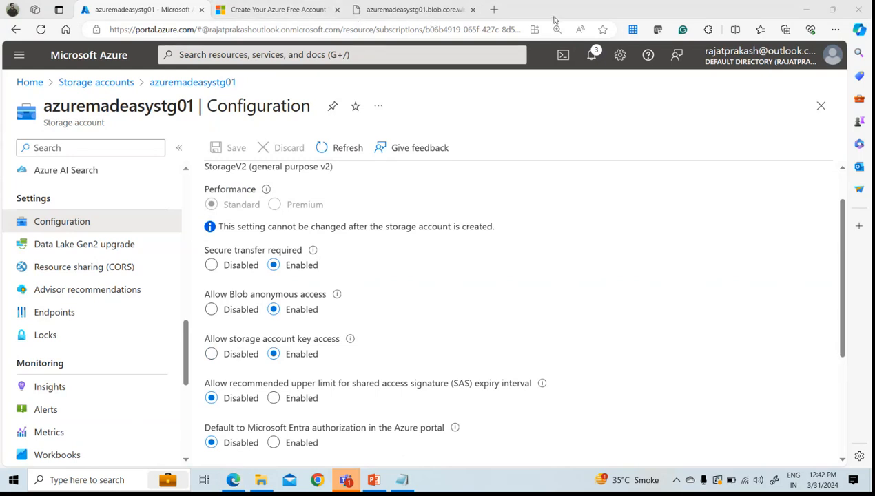
# - Switch to the browser tab with the Screenshot (7).png blob URL and load it again to retest access
pyautogui.moveTo(553, 16); pyautogui.dragTo(592, 54)
pyautogui.click(528, 55)
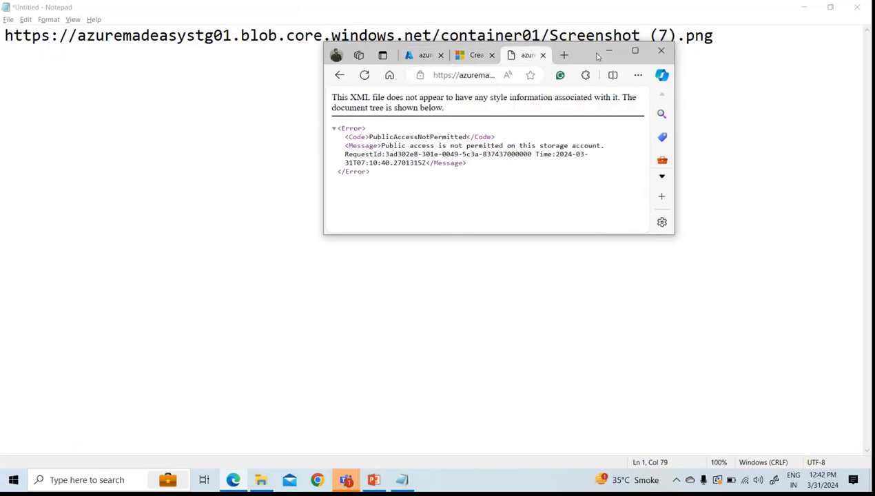
pyautogui.click(634, 52)
pyautogui.press('F5')
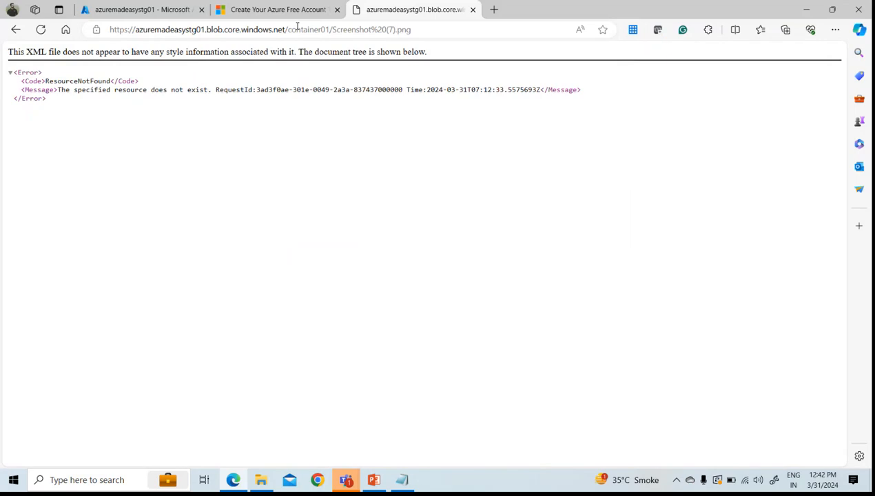
pyautogui.click(297, 26)
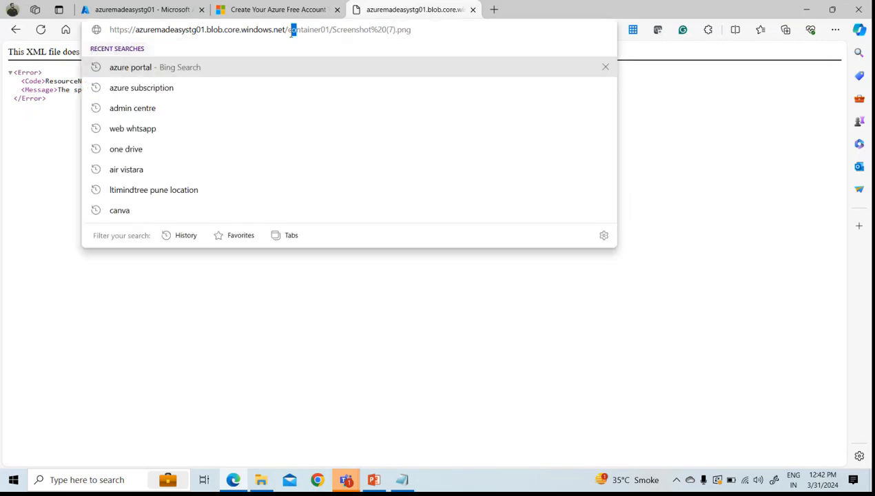
pyautogui.press('Return')
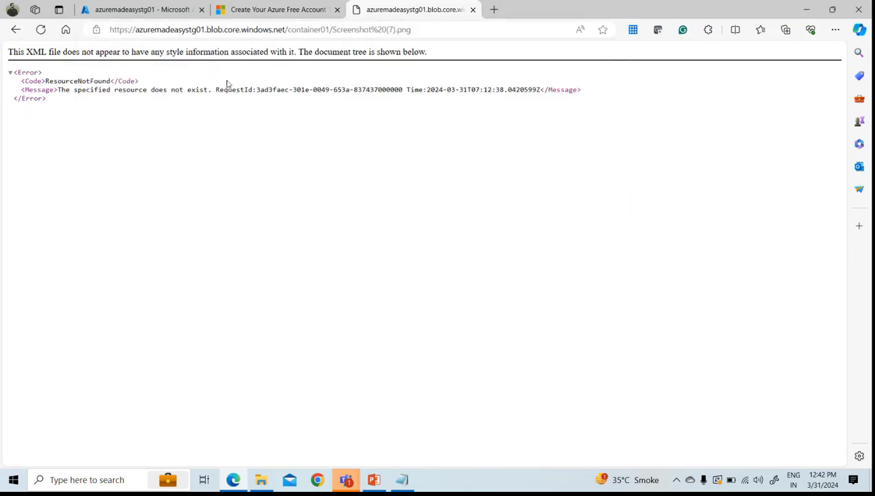
# - Return to the Azure portal and review the Configuration settings of azuremadeasystg01
pyautogui.click(158, 10)
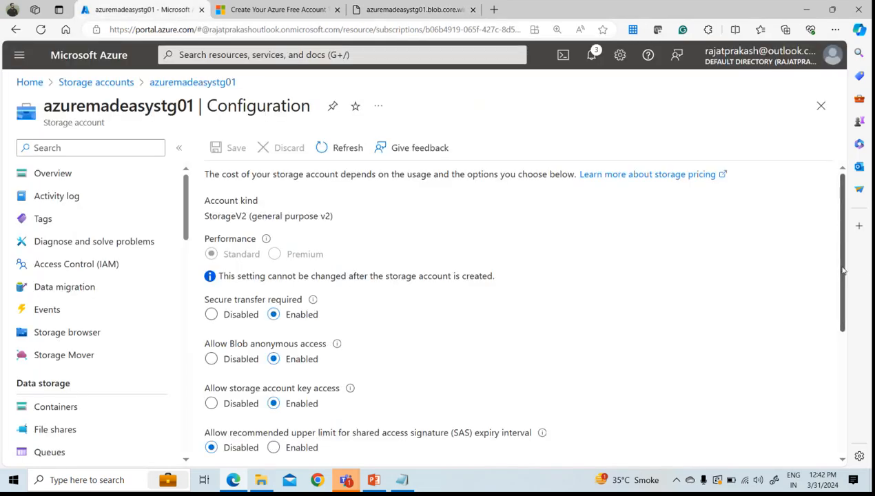
pyautogui.scroll(-2, 841, 271)
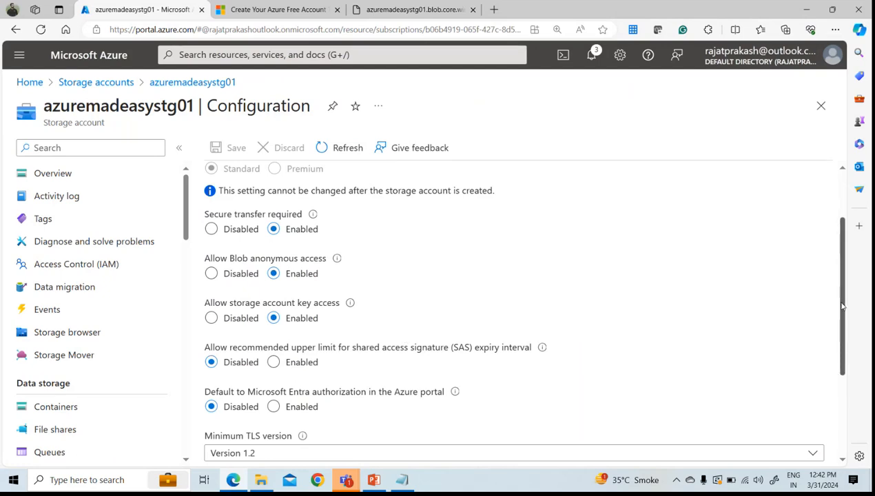
pyautogui.scroll(-1, 840, 339)
pyautogui.moveTo(840, 339); pyautogui.dragTo(863, 197)
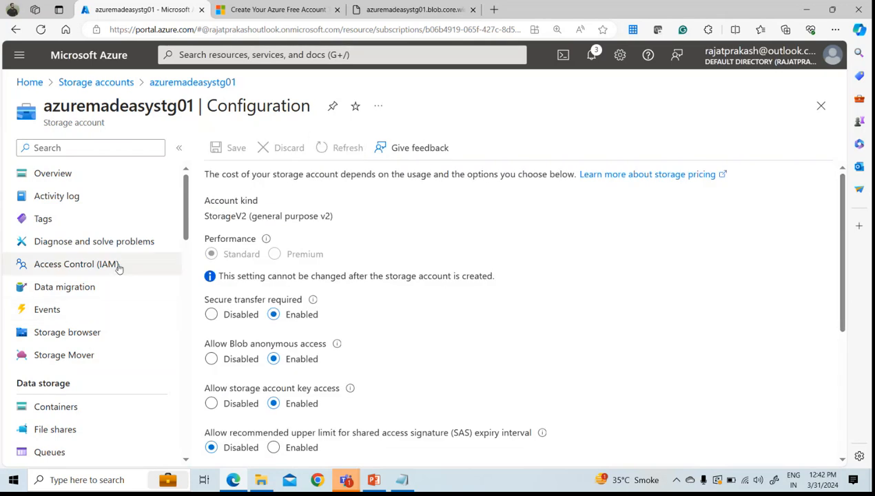
# - Open container01 from the storage account's list of containers
pyautogui.scroll(-1, 187, 239)
pyautogui.scroll(-3, 188, 239)
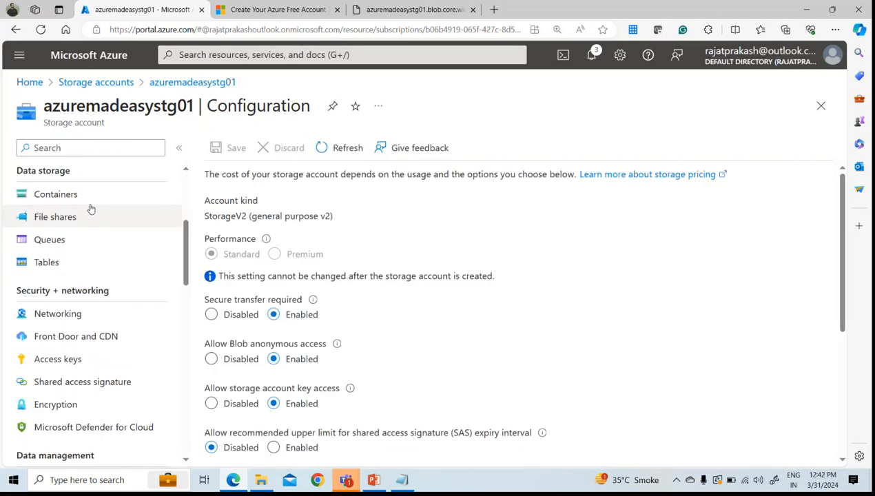
pyautogui.click(86, 195)
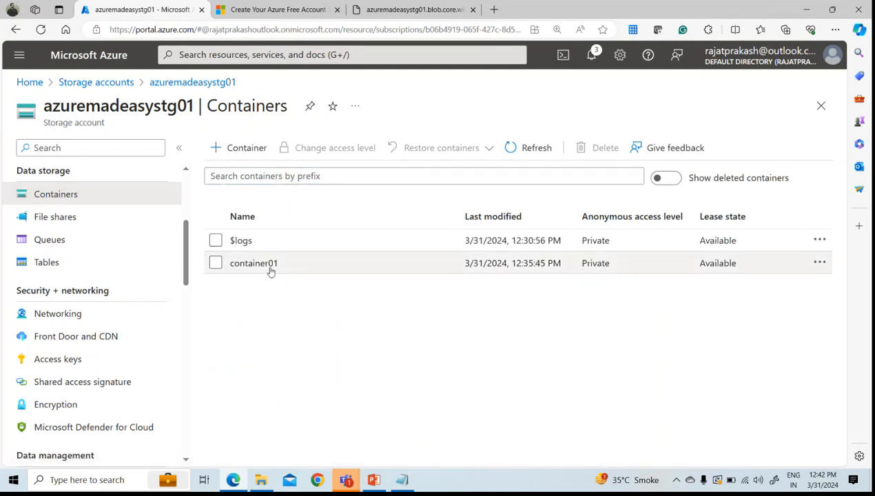
pyautogui.click(269, 270)
# - Go back to the Storage accounts list and reopen azuremadeasystg01
pyautogui.click(223, 84)
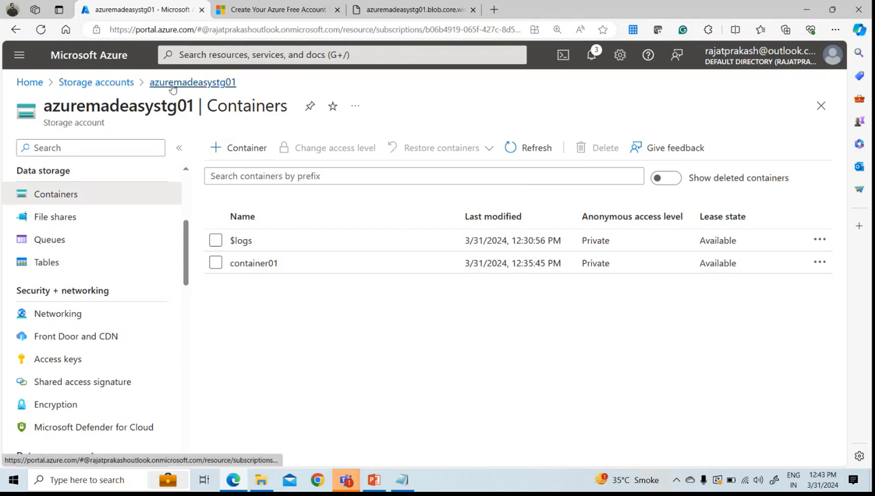
pyautogui.click(131, 82)
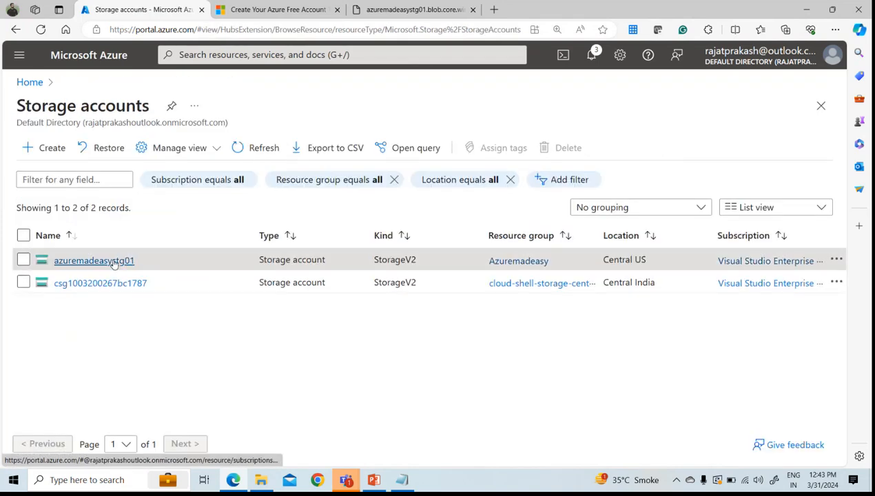
pyautogui.click(110, 259)
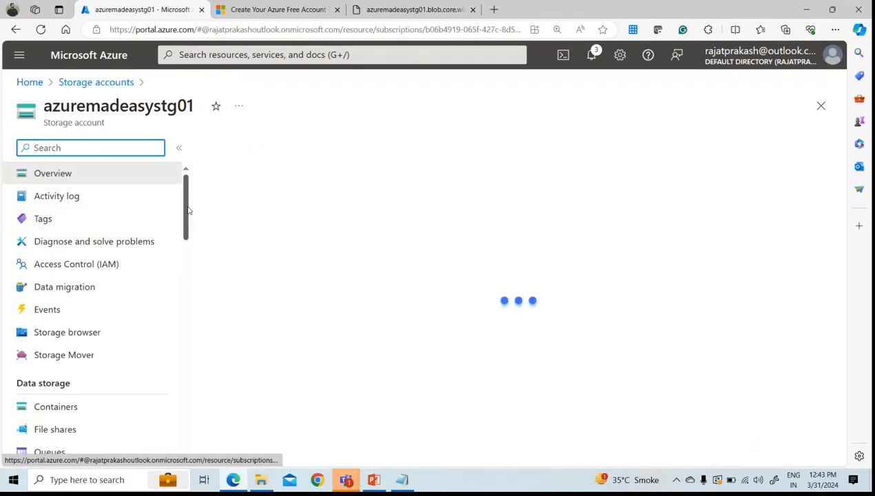
# - Open the Configuration settings of azuremadeasystg01 and check the Allow Blob anonymous access option
pyautogui.moveTo(188, 213); pyautogui.dragTo(189, 251)
pyautogui.scroll(-6, 134, 335)
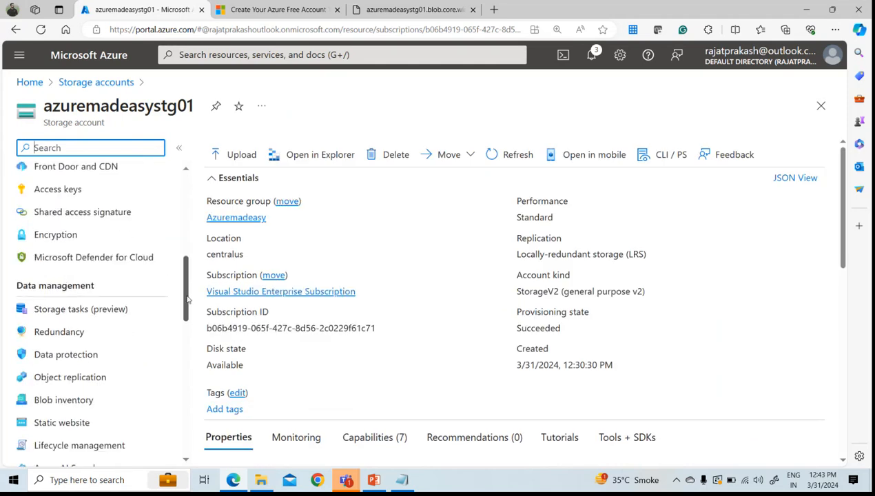
pyautogui.click(135, 335)
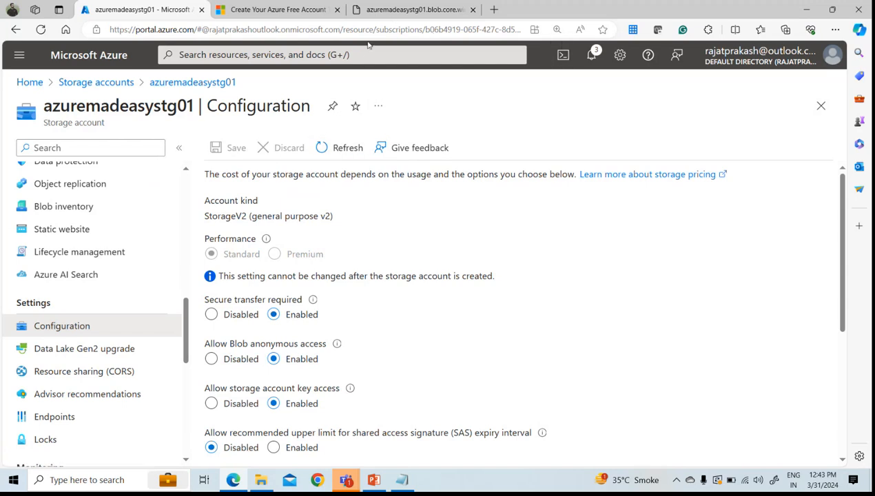
# - Switch to the blob URL tab in the restored browser window, maximize it and reload the Screenshot (7).png address
pyautogui.doubleClick(703, 15)
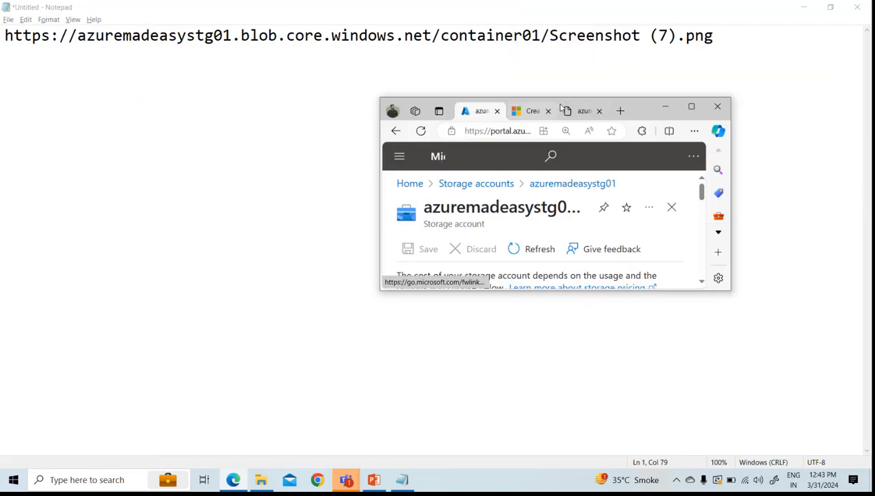
pyautogui.click(571, 109)
pyautogui.click(687, 105)
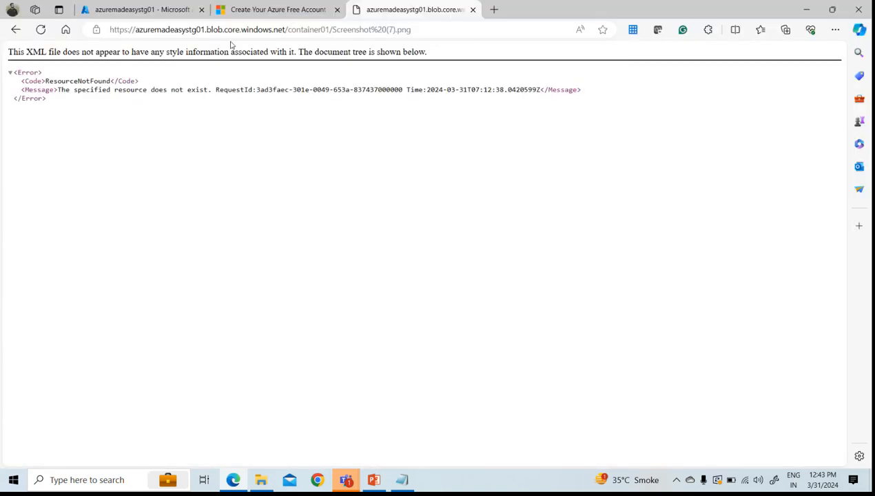
pyautogui.click(228, 35)
pyautogui.press('Return')
# - Return to the Azure portal and view the current anonymous access level of container01 in the storage account's containers
pyautogui.click(141, 10)
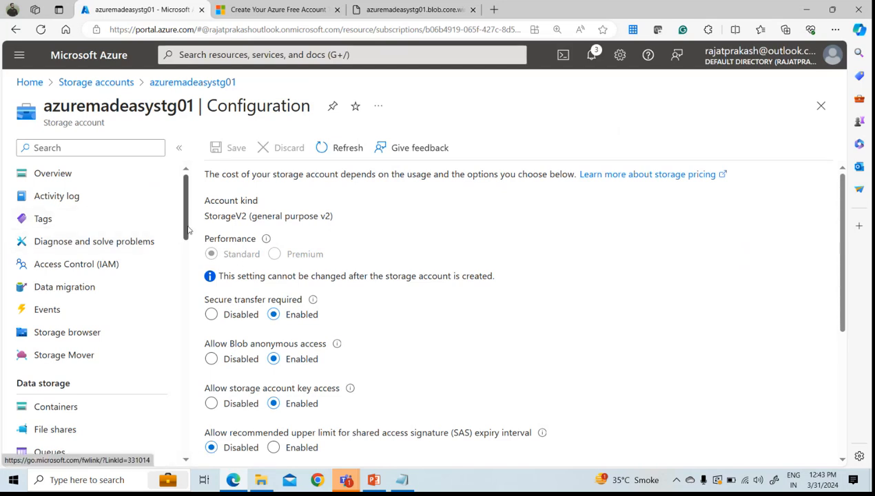
pyautogui.scroll(-3, 188, 230)
pyautogui.click(72, 272)
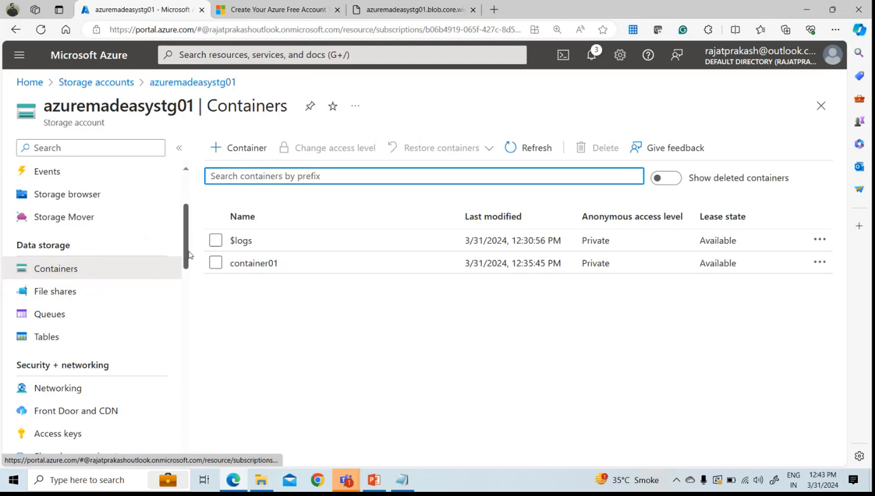
pyautogui.click(216, 264)
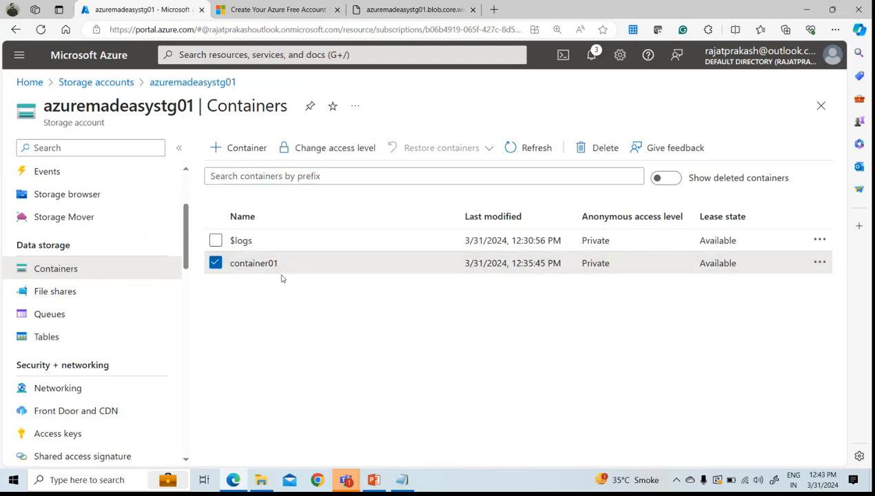
pyautogui.click(349, 152)
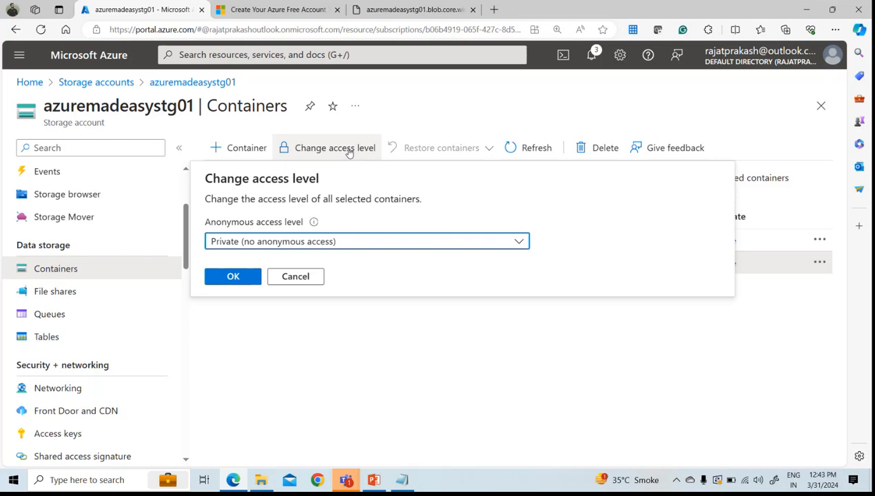
# - Go back to the Configuration settings of azuremadeasystg01 and highlight the storage account name
pyautogui.moveTo(185, 255); pyautogui.dragTo(184, 289)
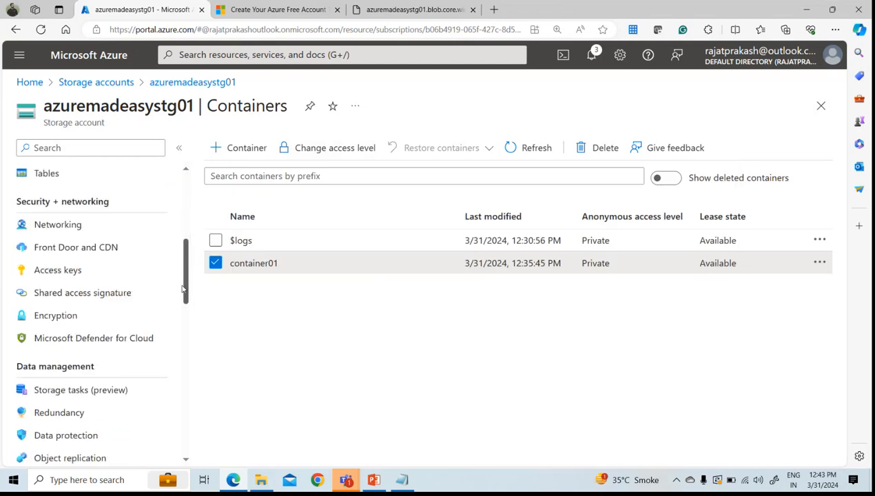
pyautogui.scroll(-5, 171, 308)
pyautogui.click(172, 311)
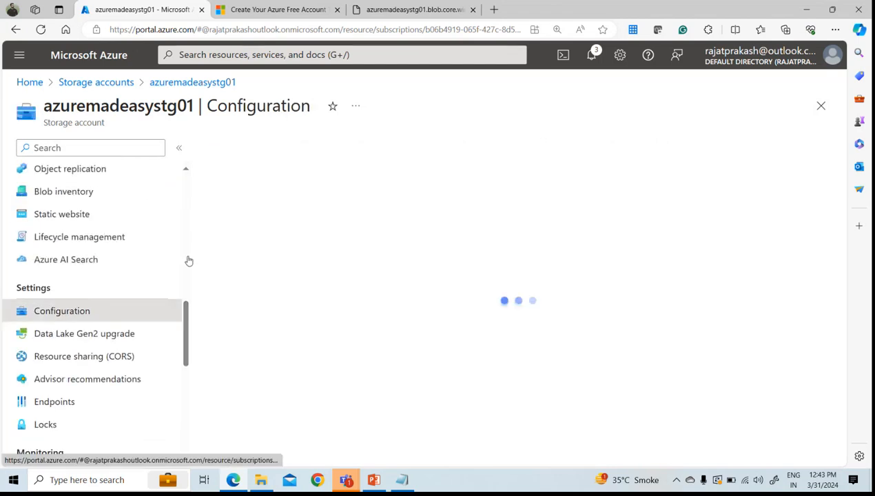
pyautogui.doubleClick(126, 108)
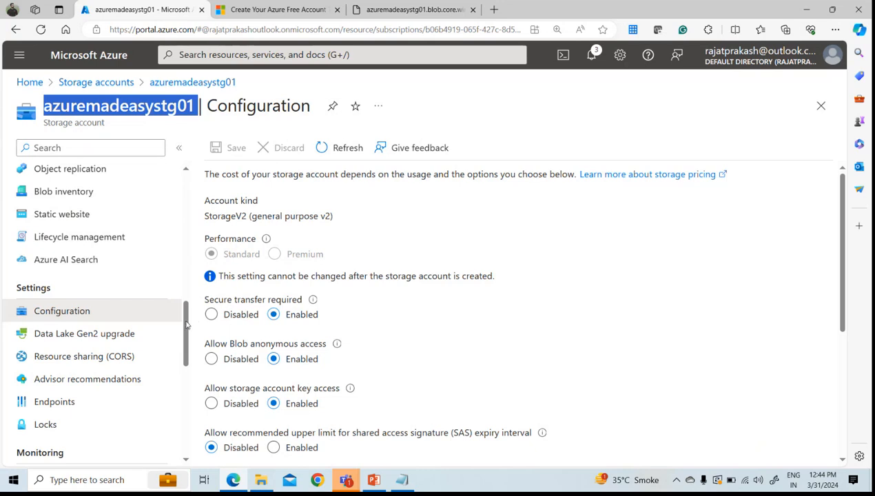
# - Change the anonymous access level of container01 to Container (anonymous read access for containers and blobs)
pyautogui.moveTo(185, 324); pyautogui.dragTo(195, 228)
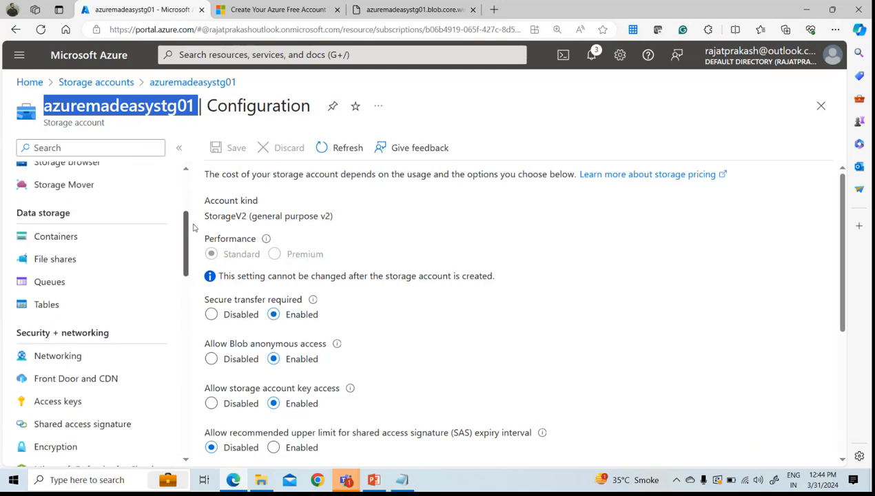
pyautogui.scroll(2, 129, 294)
pyautogui.click(104, 332)
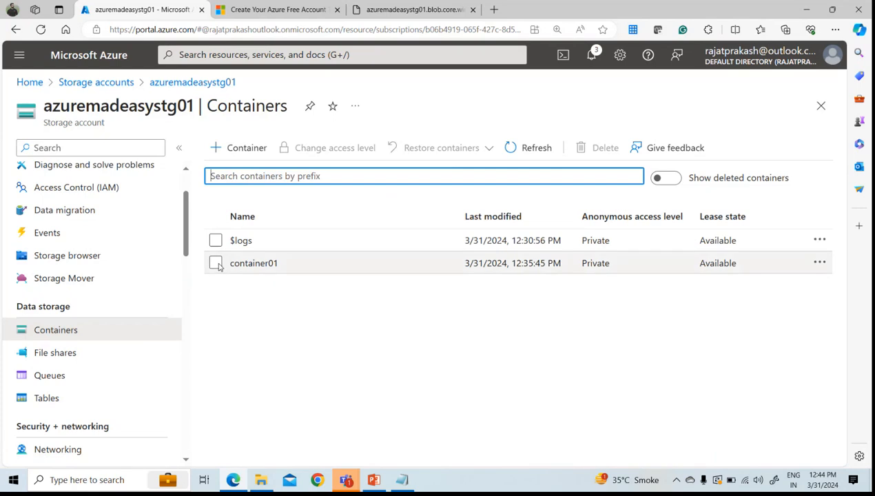
pyautogui.click(216, 263)
pyautogui.click(334, 147)
pyautogui.click(337, 242)
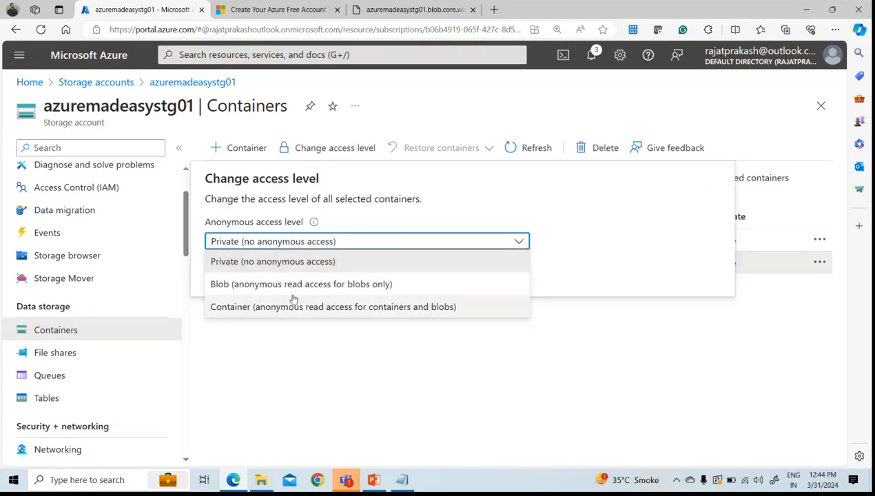
pyautogui.click(316, 308)
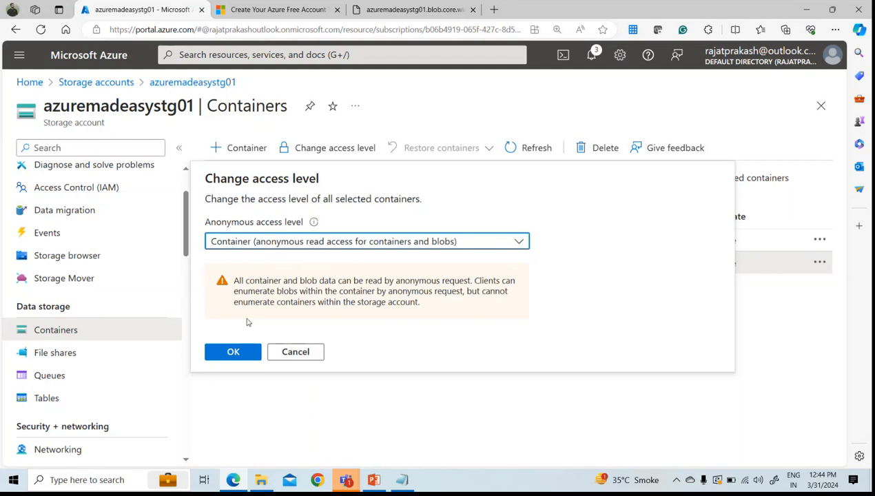
pyautogui.click(235, 351)
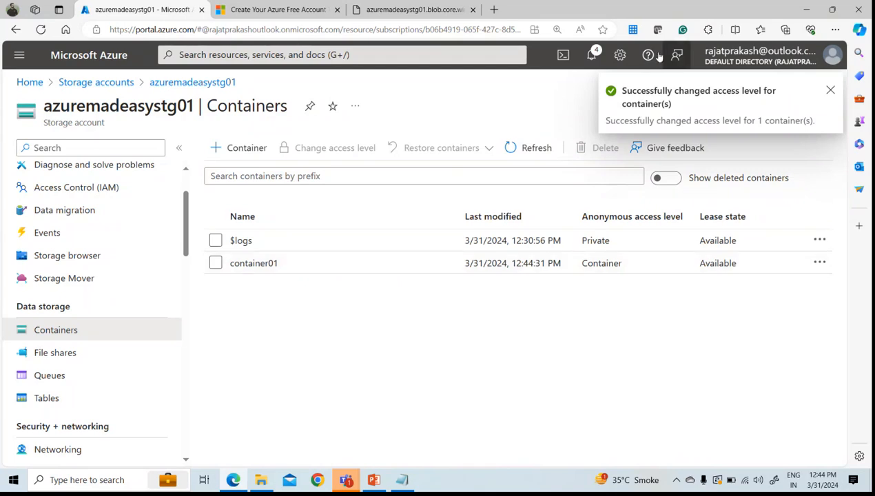
# - Switch to the blob URL tab and load the Screenshot (7).png address again to test anonymous access
pyautogui.moveTo(638, 12); pyautogui.dragTo(490, 76)
pyautogui.click(551, 75)
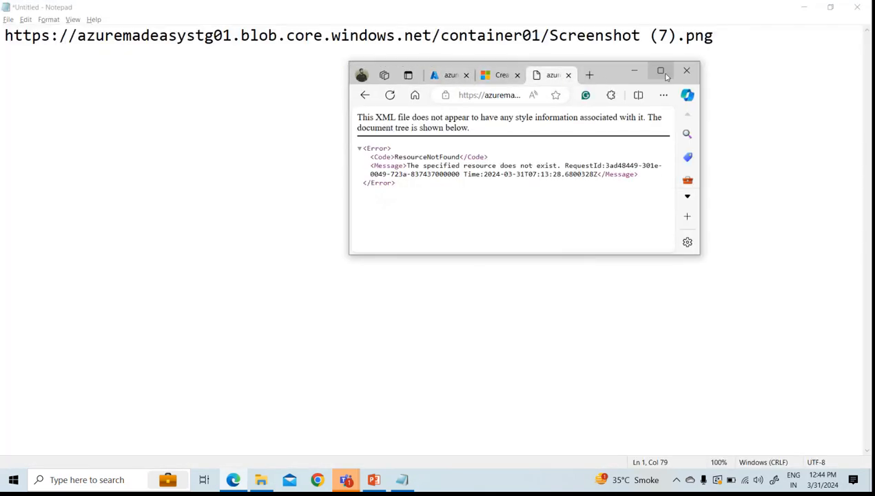
pyautogui.click(660, 71)
pyautogui.click(179, 29)
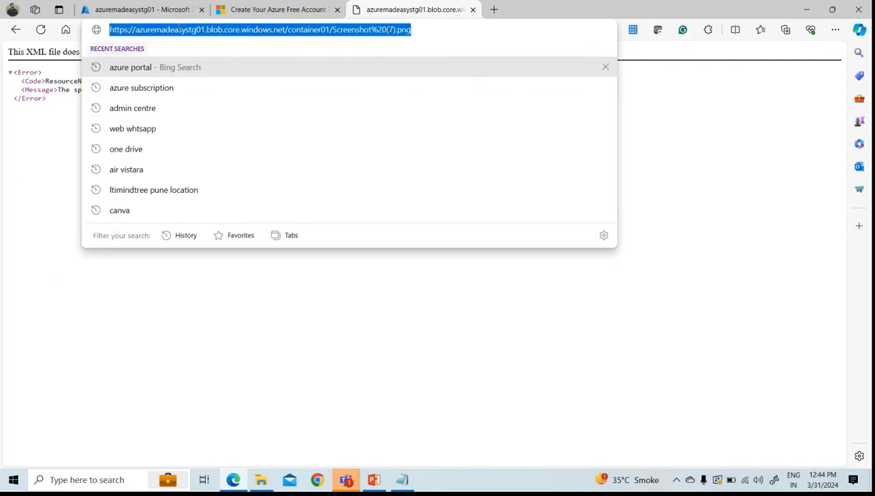
pyautogui.press('Return')
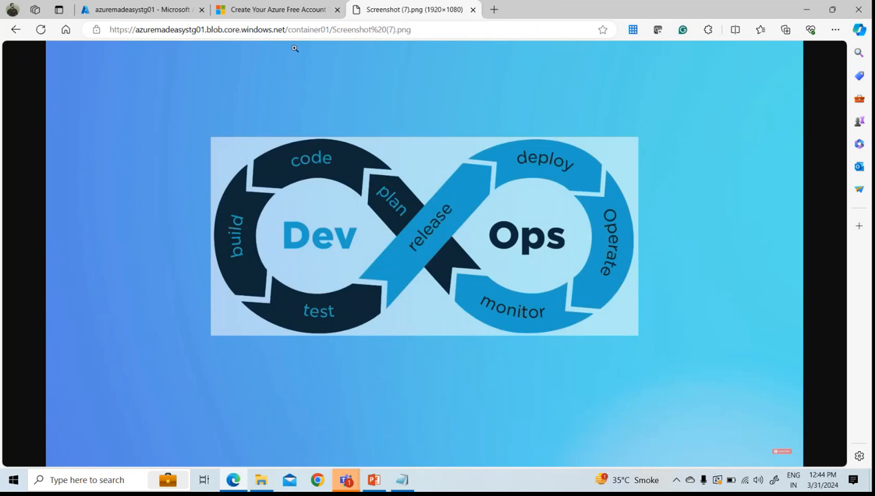
# - Back in the portal, review the access level options for container01, cancel without changes and refresh the container list
pyautogui.click(158, 15)
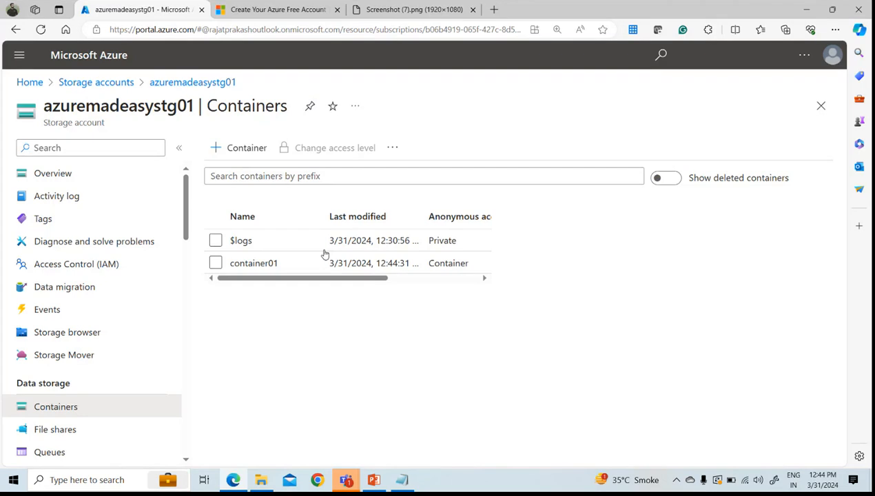
pyautogui.click(217, 265)
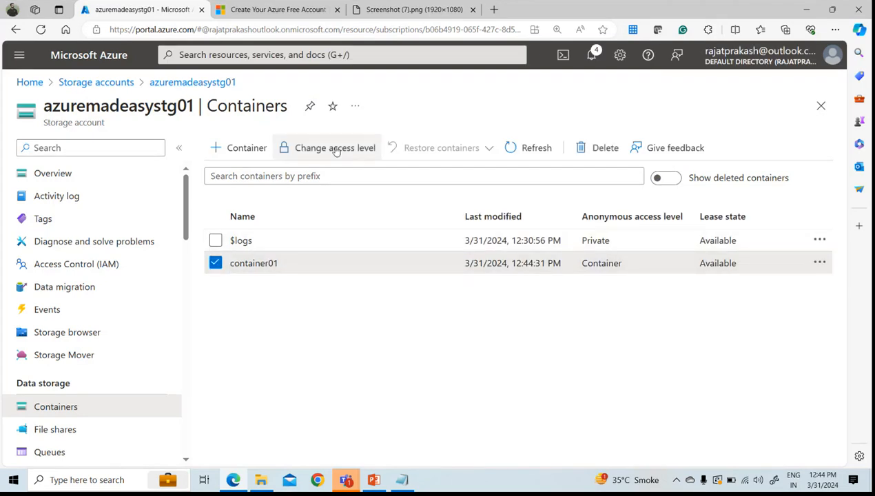
pyautogui.click(305, 148)
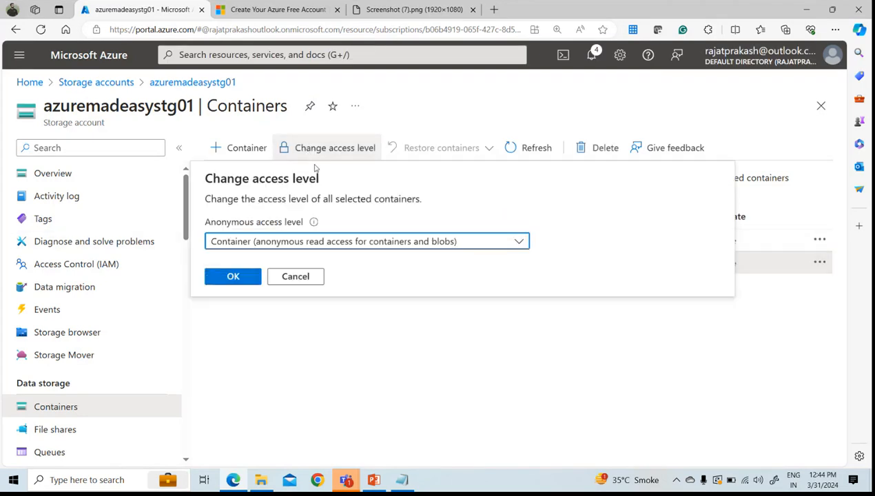
pyautogui.click(328, 240)
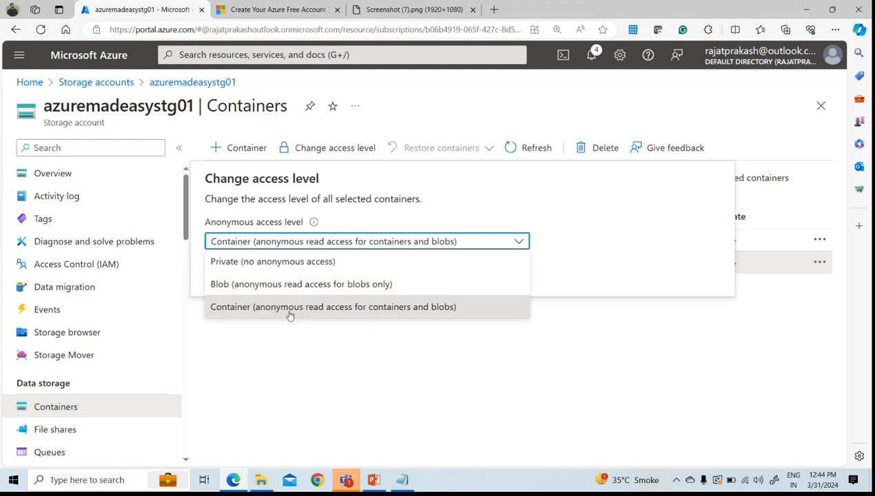
pyautogui.click(349, 360)
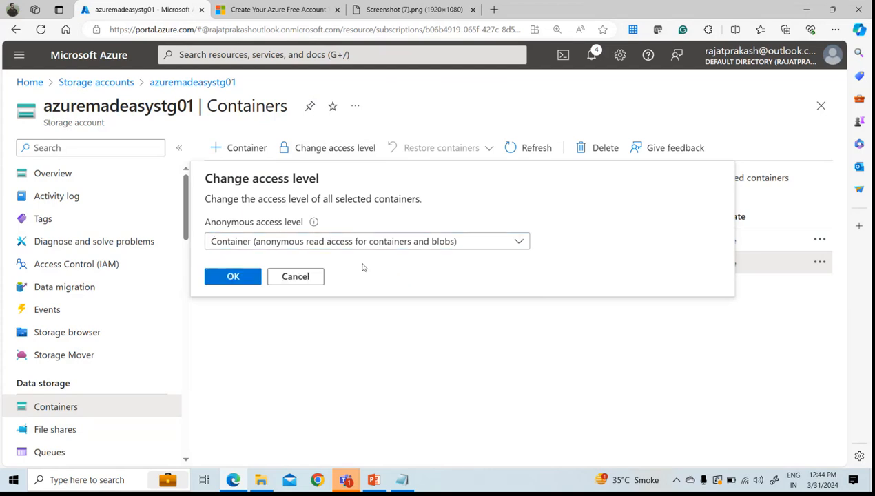
pyautogui.click(306, 276)
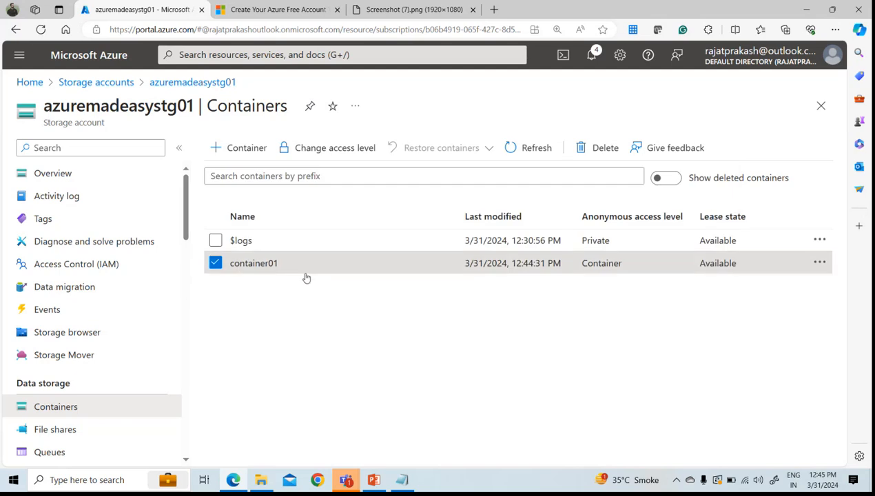
pyautogui.click(538, 148)
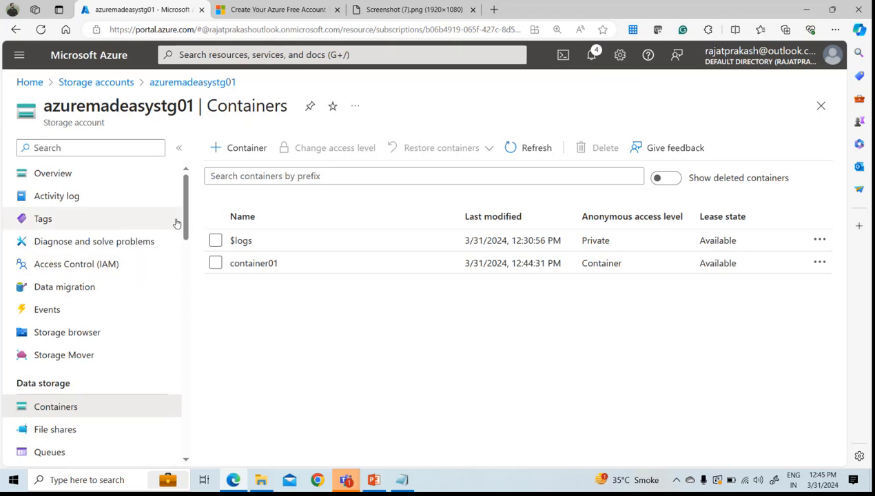
# - In the storage account's Networking settings, set public network access to Enabled from selected virtual networks and IP addresses
pyautogui.scroll(-1, 185, 215)
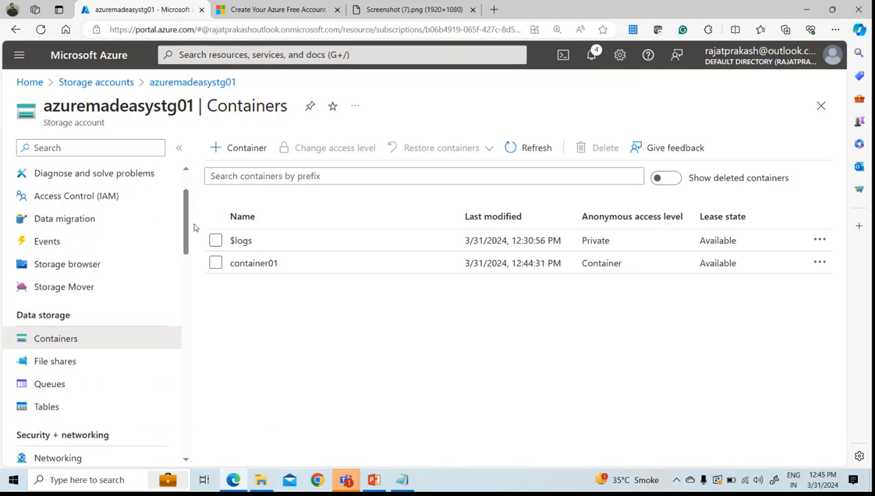
pyautogui.scroll(-3, 190, 222)
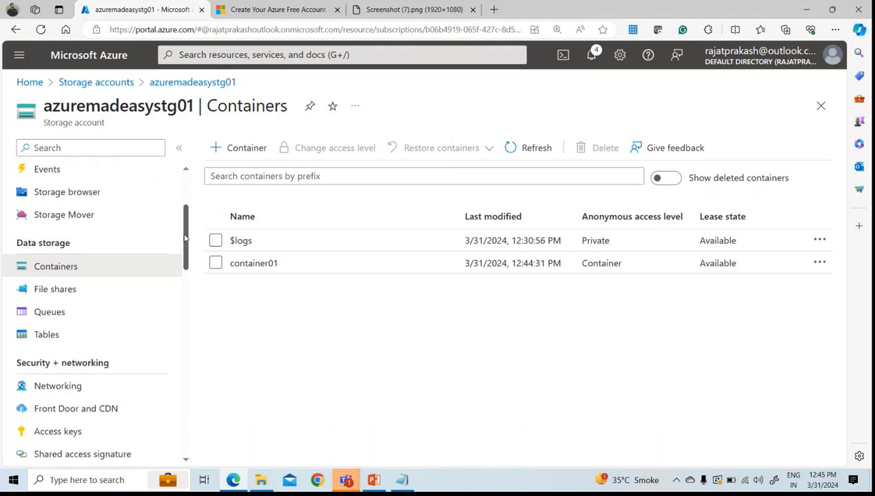
pyautogui.scroll(-1, 178, 274)
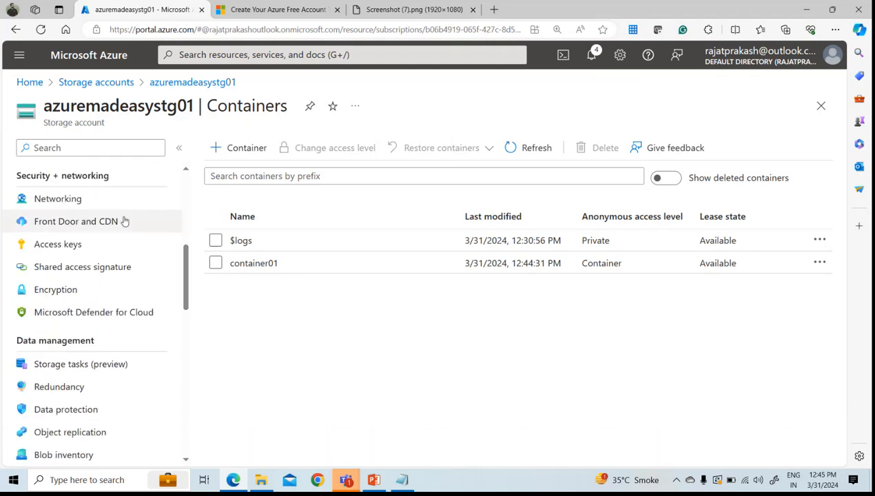
pyautogui.scroll(1, 185, 292)
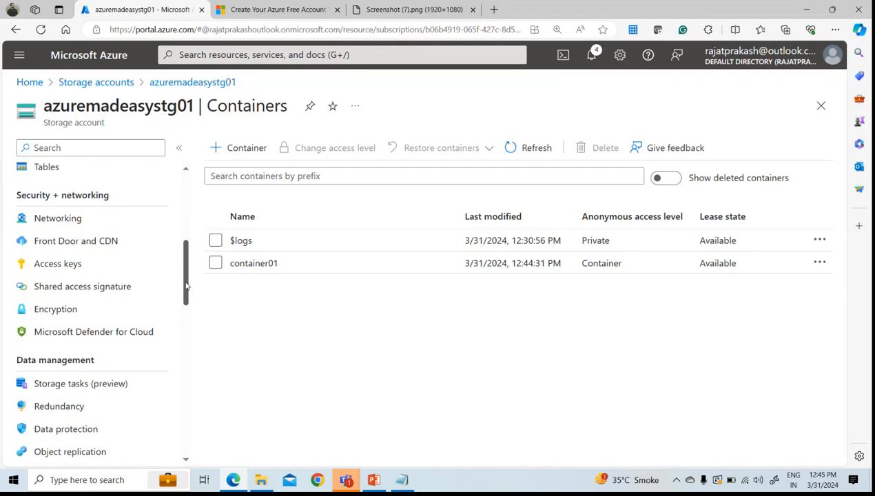
pyautogui.click(99, 237)
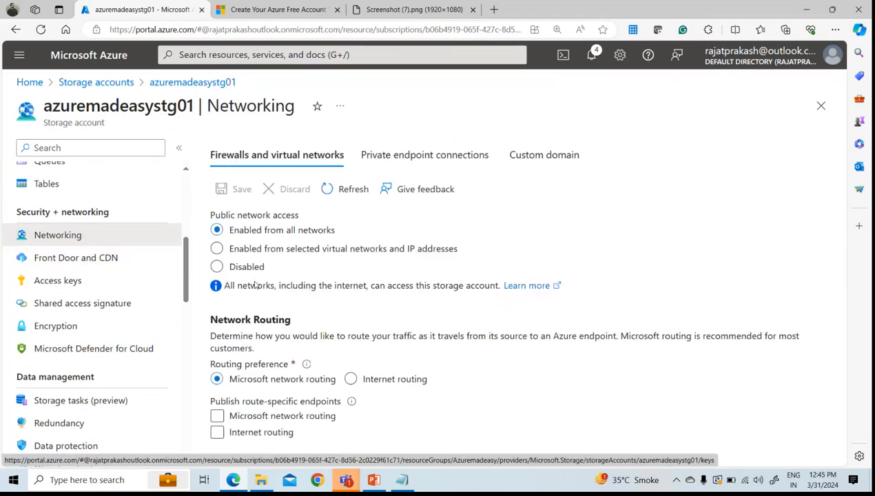
pyautogui.click(226, 252)
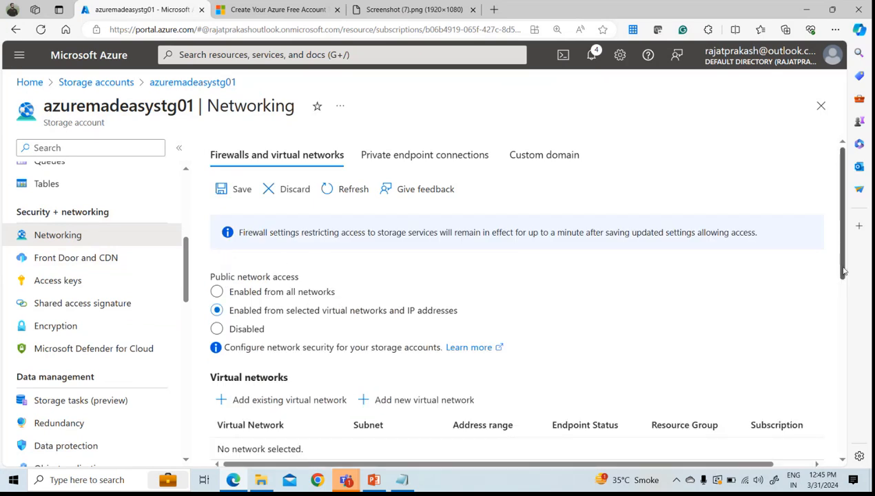
# - Review the options for adding an existing virtual network to the storage account and close the form without adding one
pyautogui.scroll(-3, 785, 303)
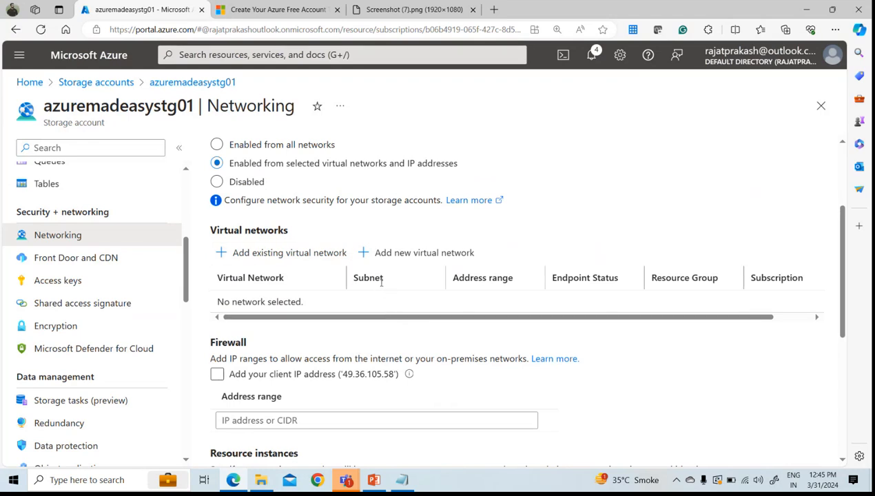
pyautogui.click(298, 254)
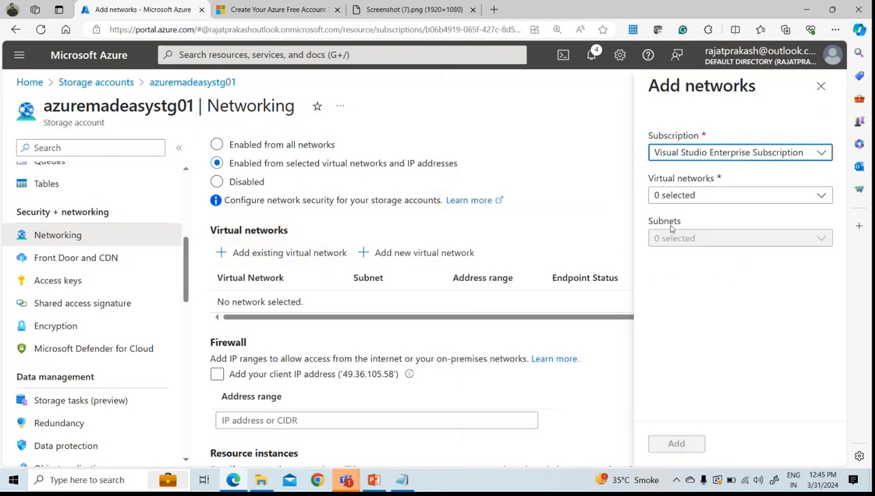
pyautogui.click(723, 195)
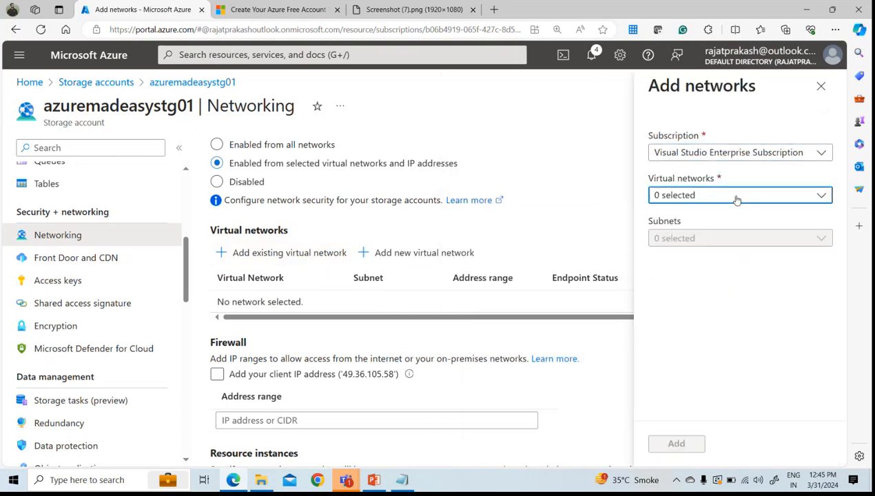
pyautogui.click(820, 86)
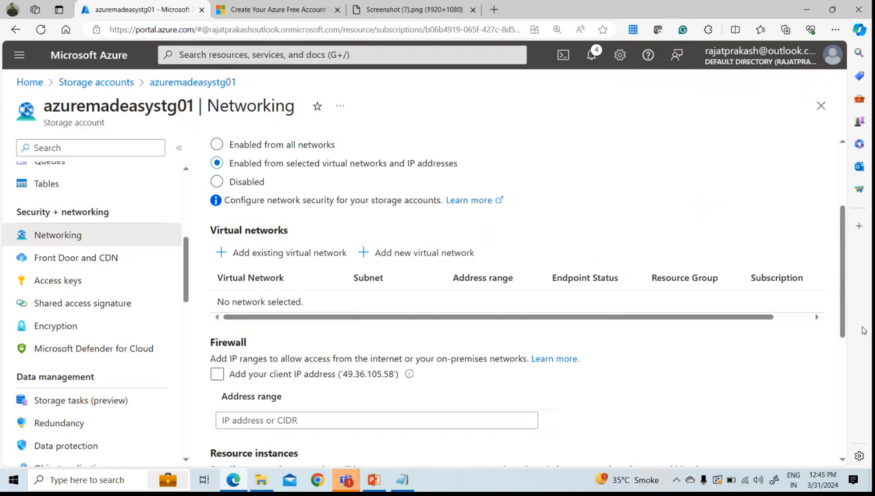
# - Examine the firewall's IP address range entry in the Networking settings without entering a value
pyautogui.scroll(-2, 843, 267)
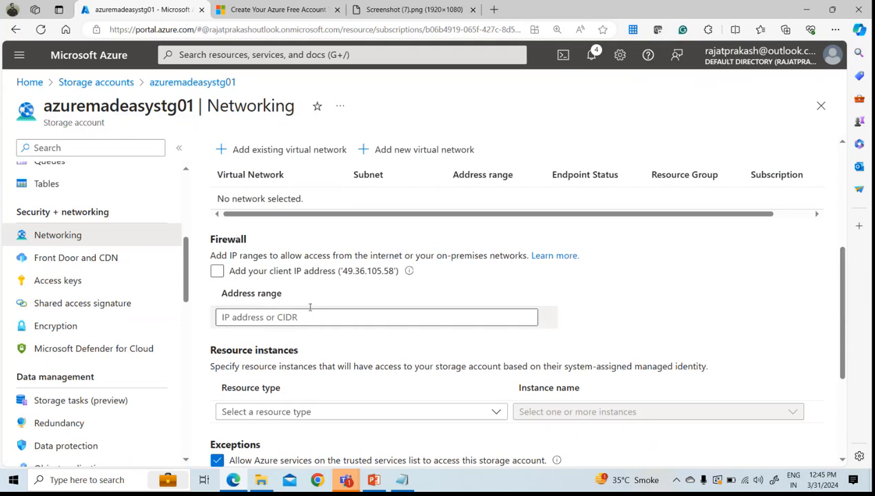
pyautogui.click(285, 317)
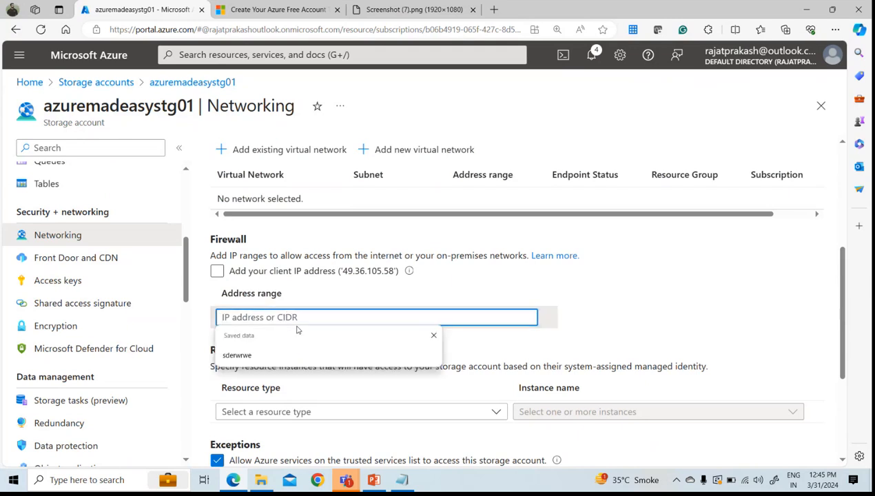
pyautogui.click(629, 330)
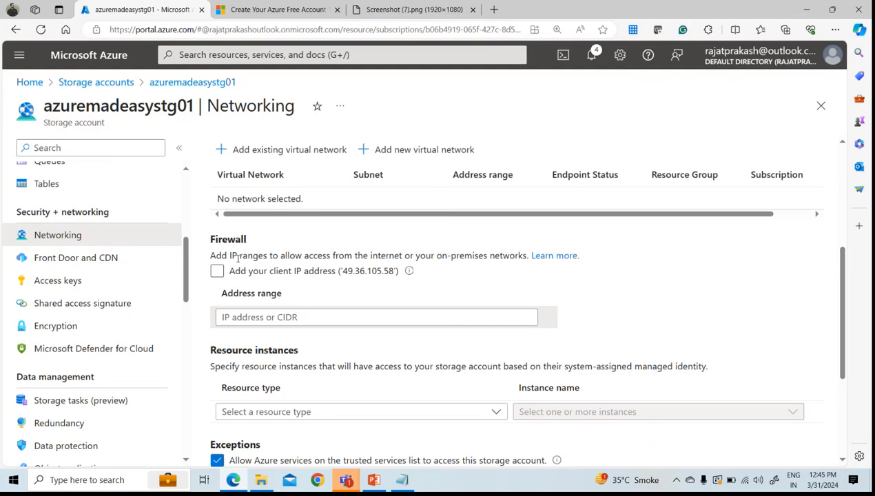
# - Leave the Networking settings without saving and return to the storage account's Overview page
pyautogui.scroll(4, 271, 217)
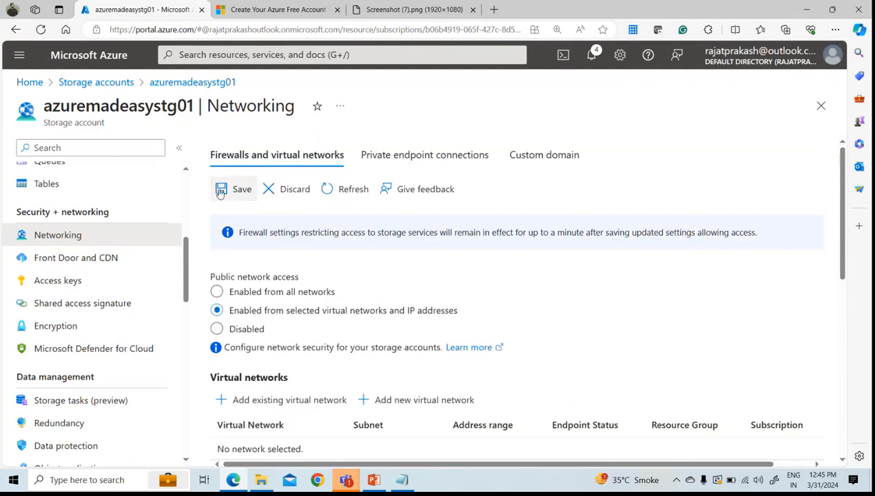
pyautogui.scroll(5, 75, 281)
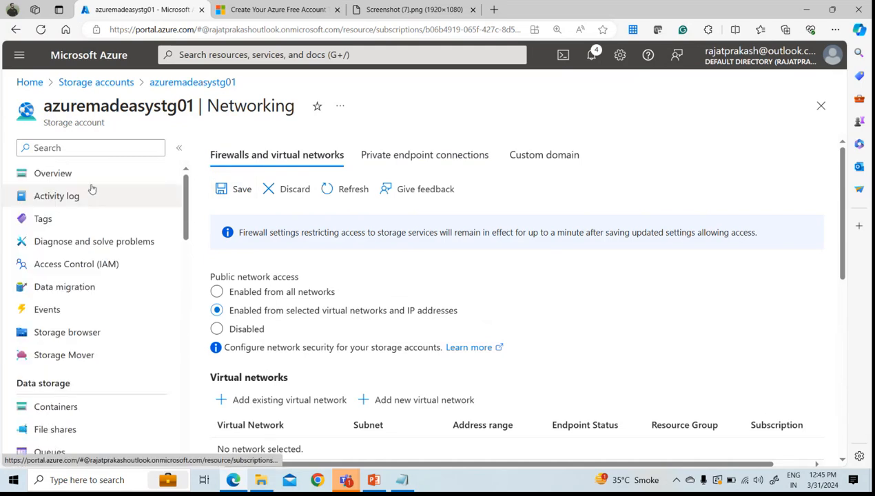
pyautogui.click(97, 179)
pyautogui.click(468, 93)
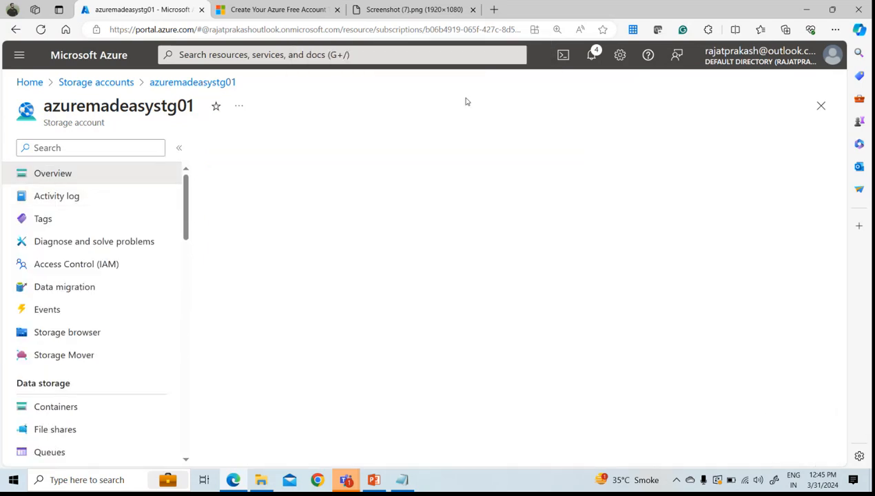
# - Switch to the PowerPoint presentation and start the slide show from the THANK YOU slide
pyautogui.click(373, 482)
pyautogui.click(52, 219)
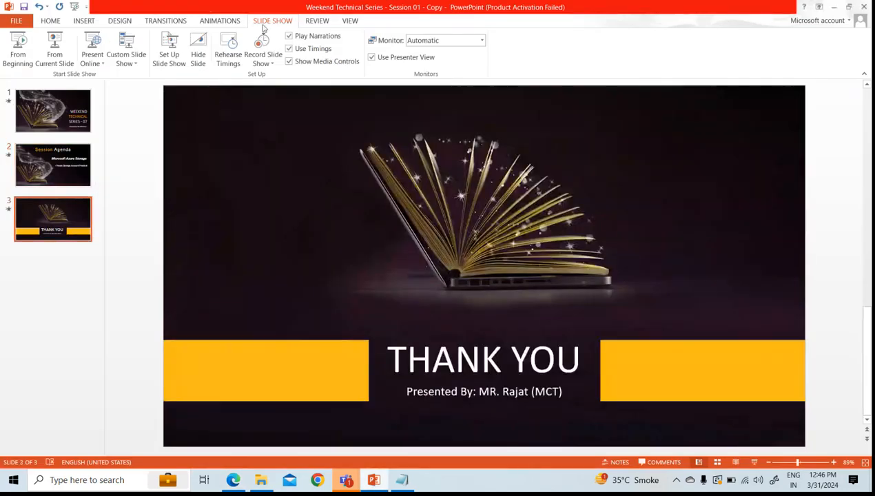
pyautogui.click(55, 48)
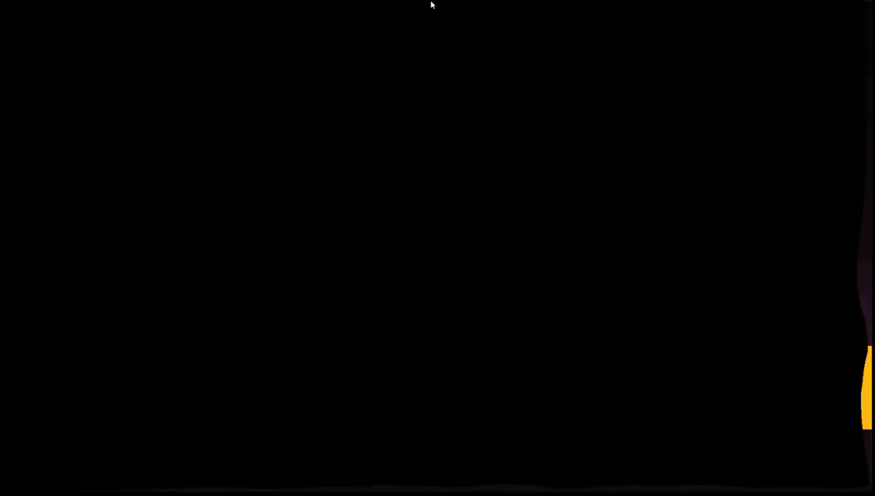